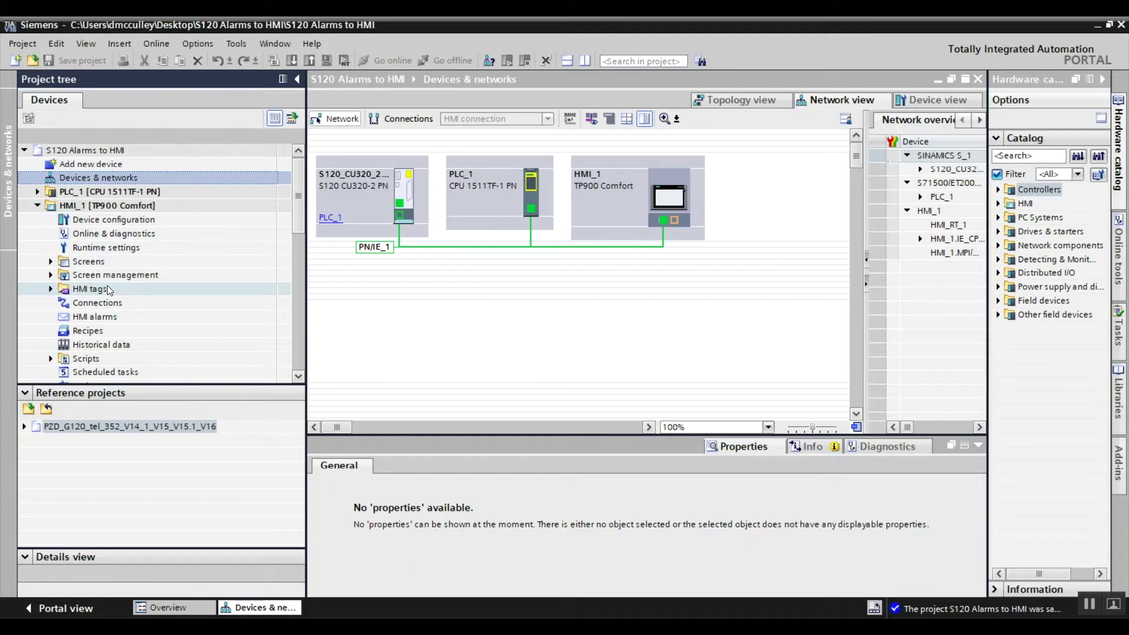
# Step: Open HMI_1's Root screen and drop an Alarm view from the Controls toolbox into its centre
pyautogui.click(50, 262)
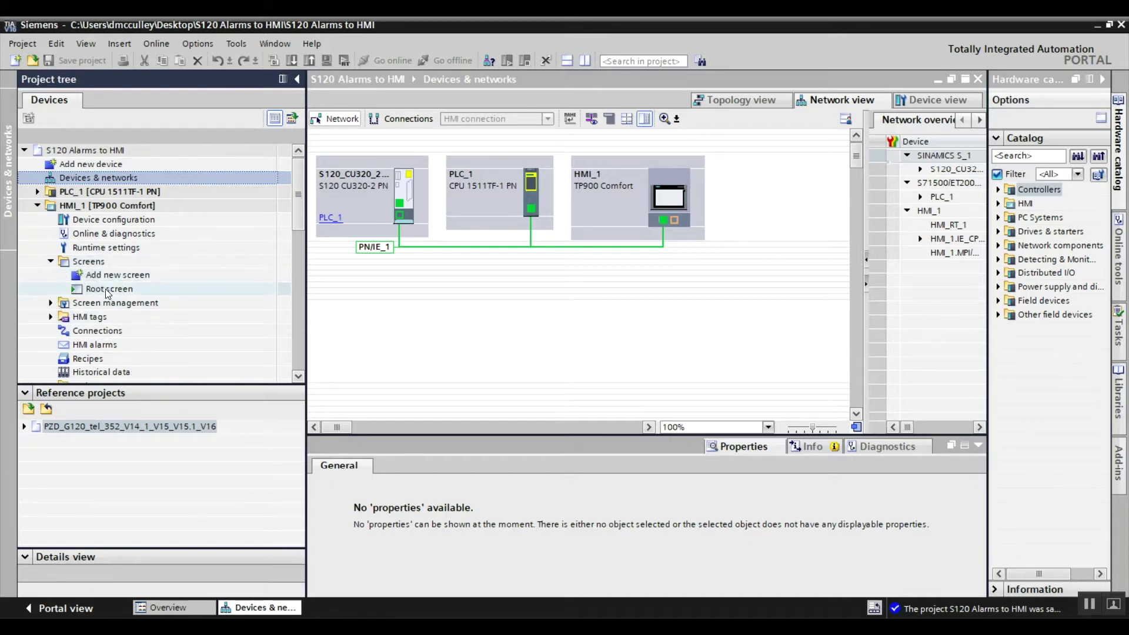
pyautogui.doubleClick(107, 289)
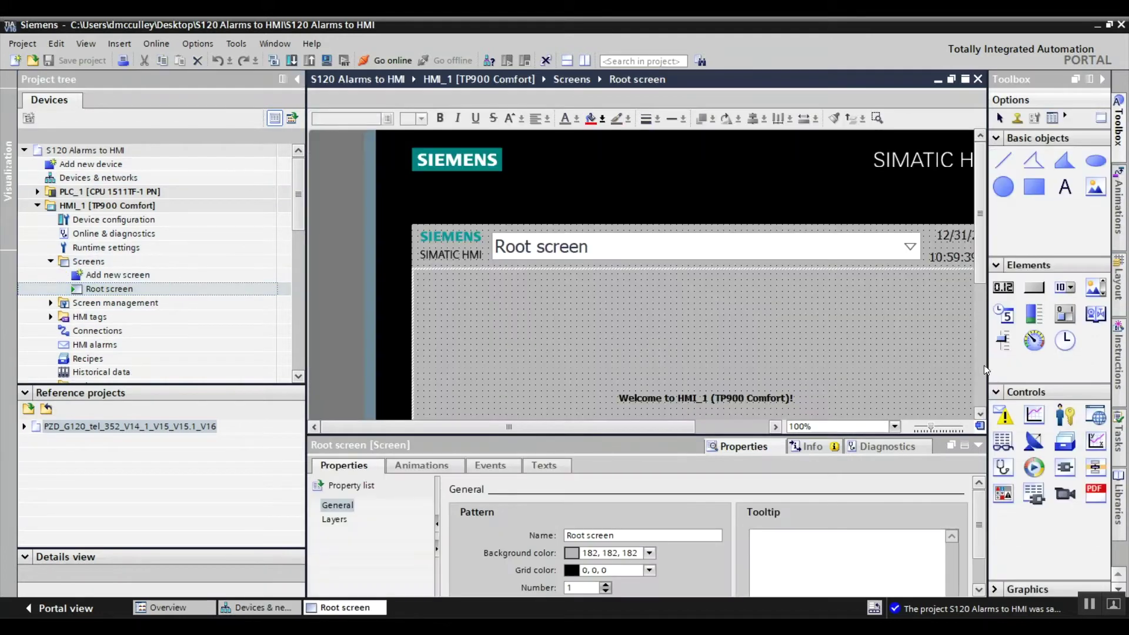
pyautogui.moveTo(1009, 423); pyautogui.dragTo(710, 383)
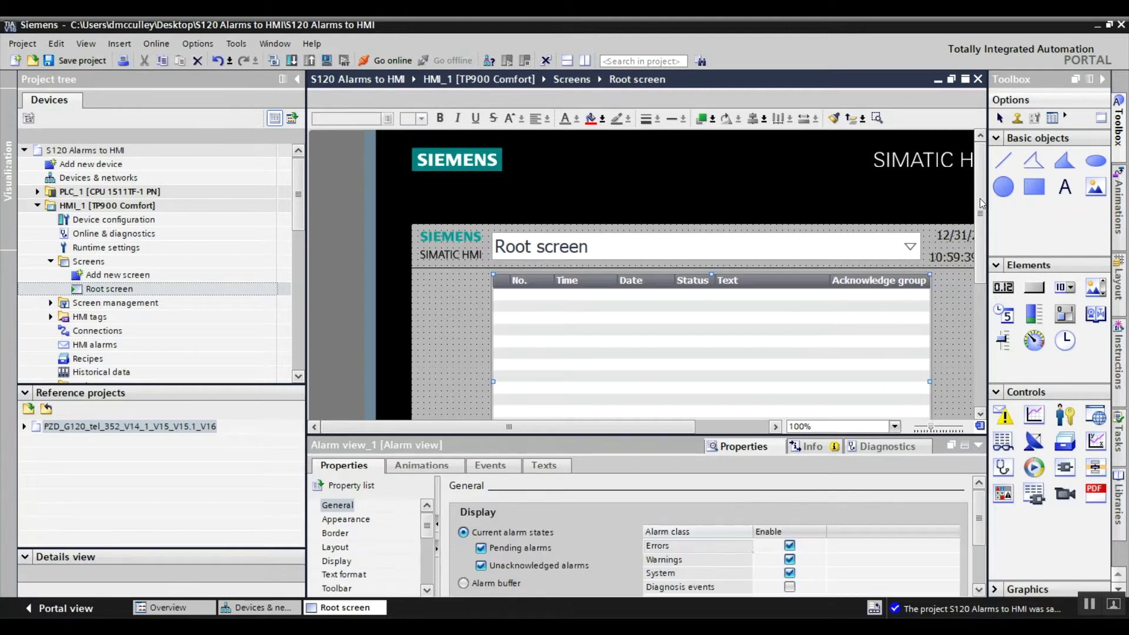
pyautogui.moveTo(979, 199); pyautogui.dragTo(980, 272)
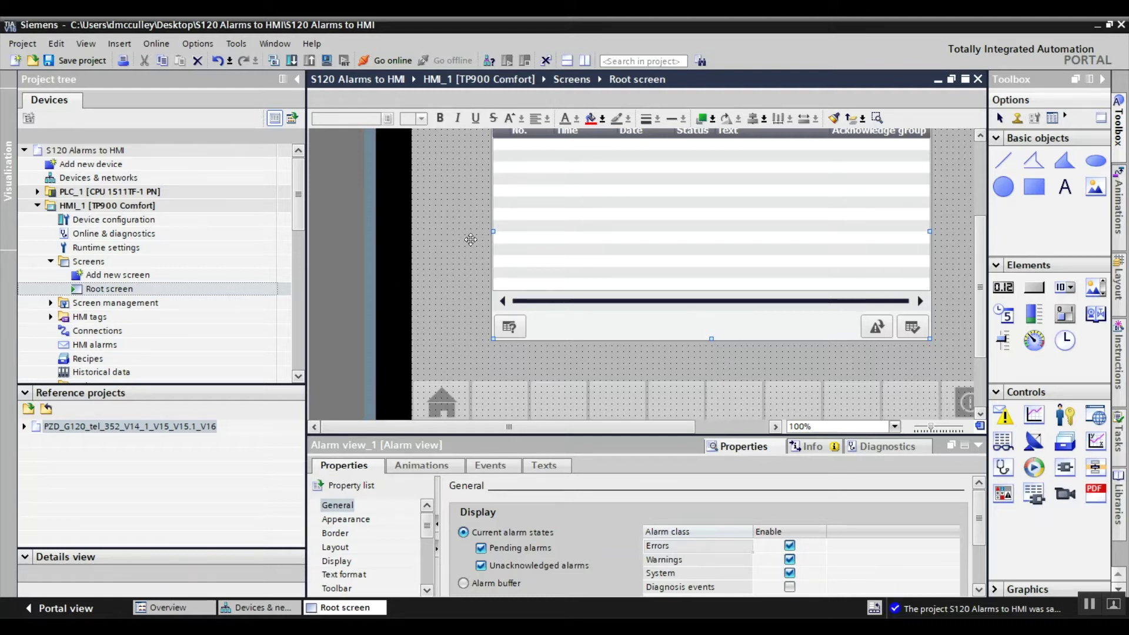
pyautogui.scroll(-2, 299, 227)
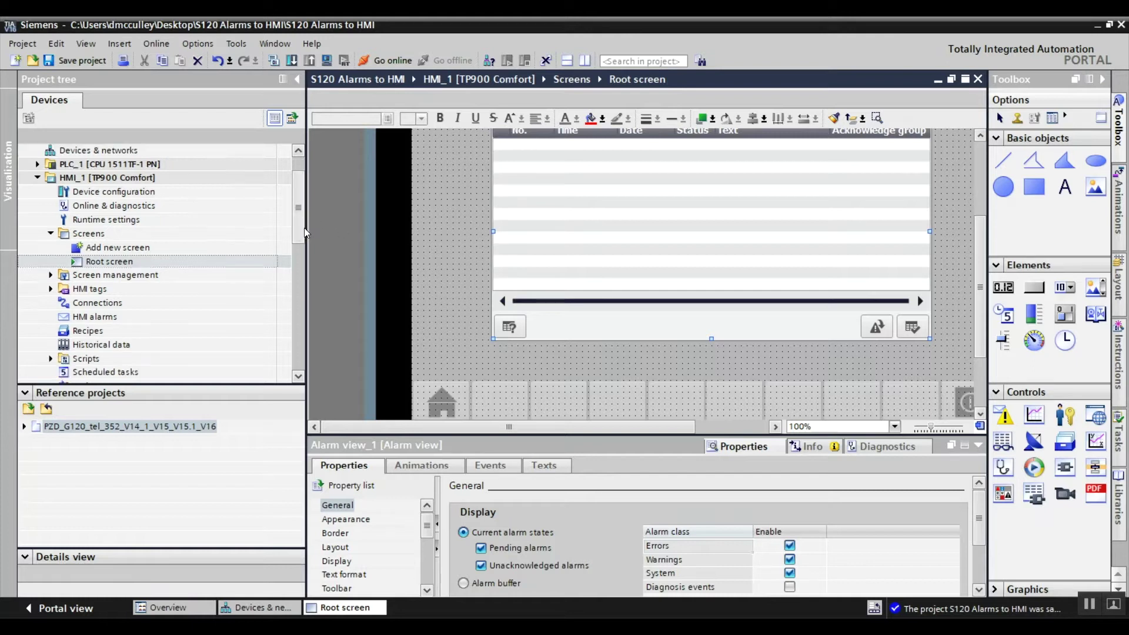
# Step: Add a new HMI connection, Connection_1, using the ETHERNET interface
pyautogui.doubleClick(97, 274)
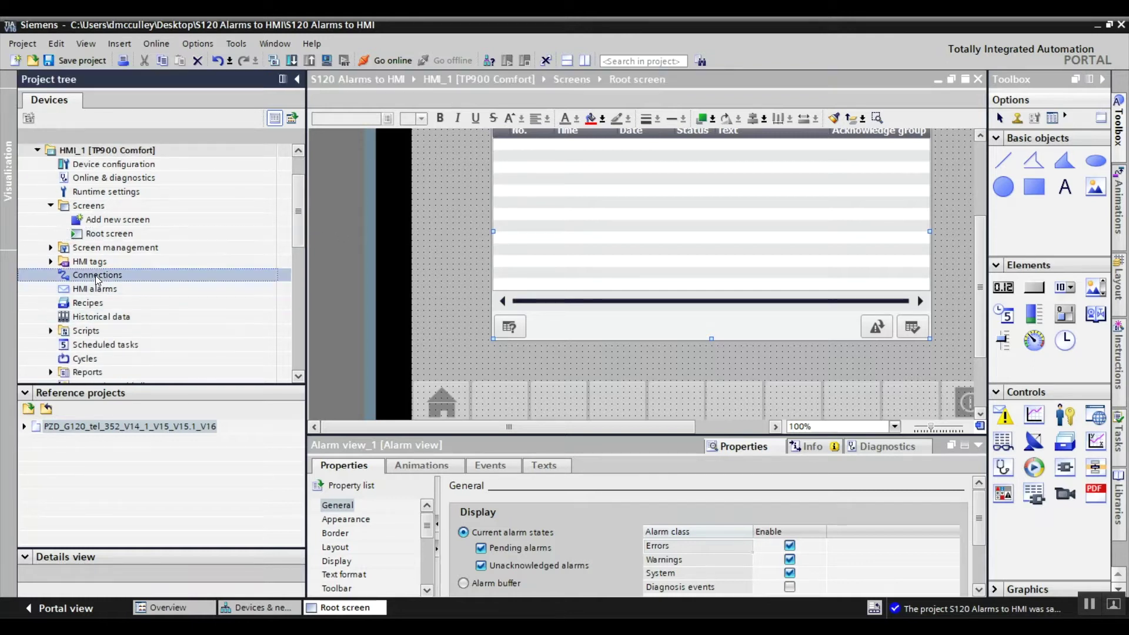
pyautogui.click(392, 168)
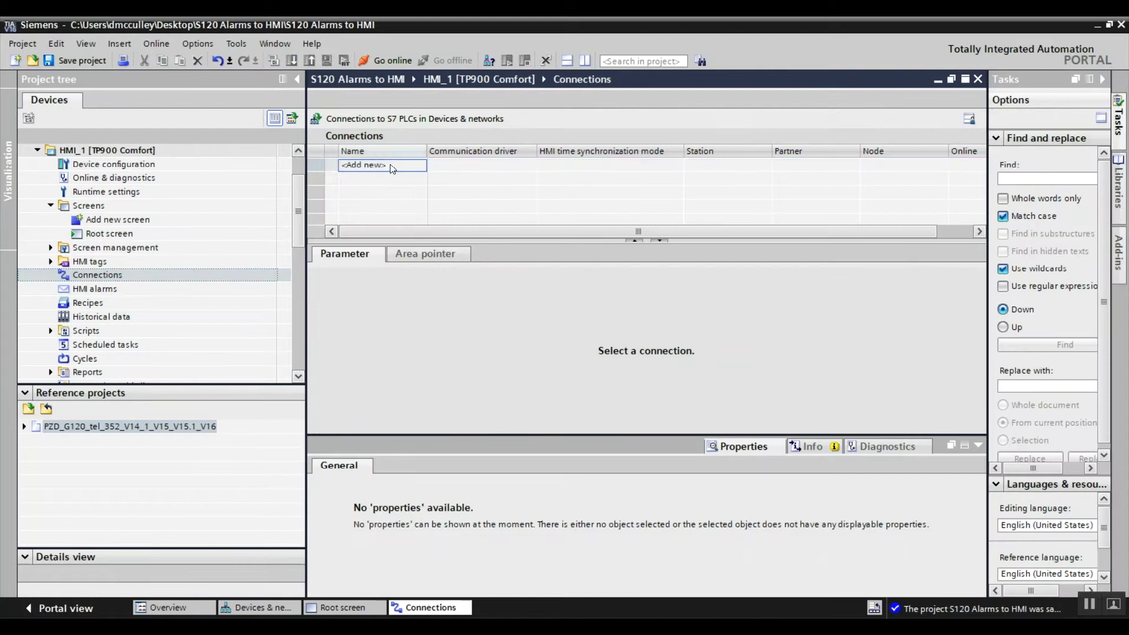
pyautogui.doubleClick(392, 166)
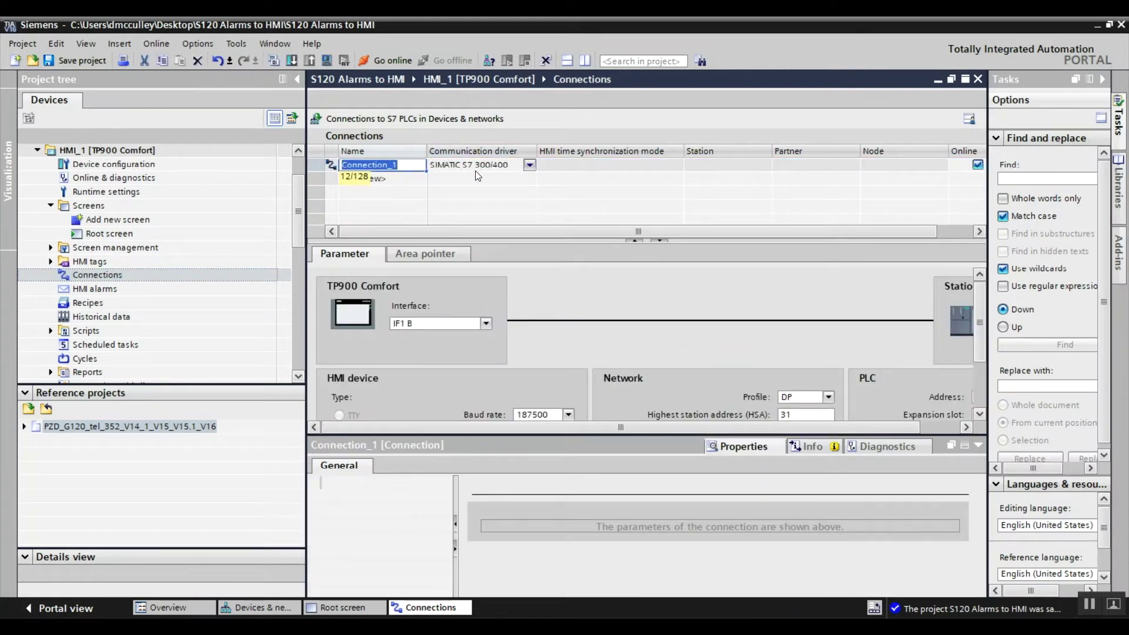
pyautogui.click(485, 324)
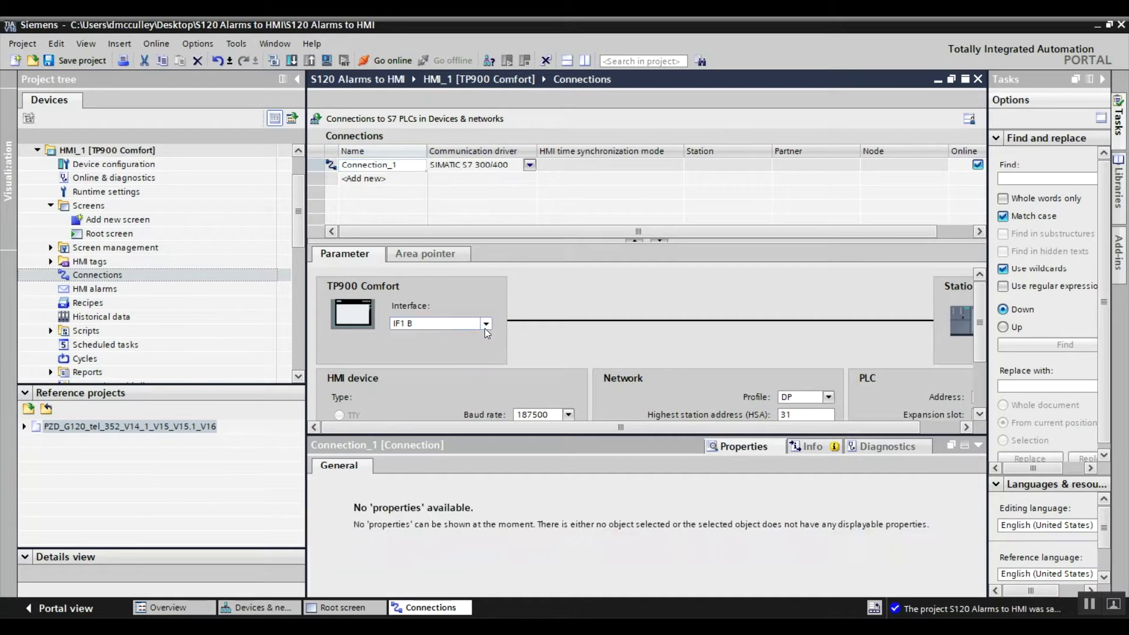
pyautogui.click(464, 344)
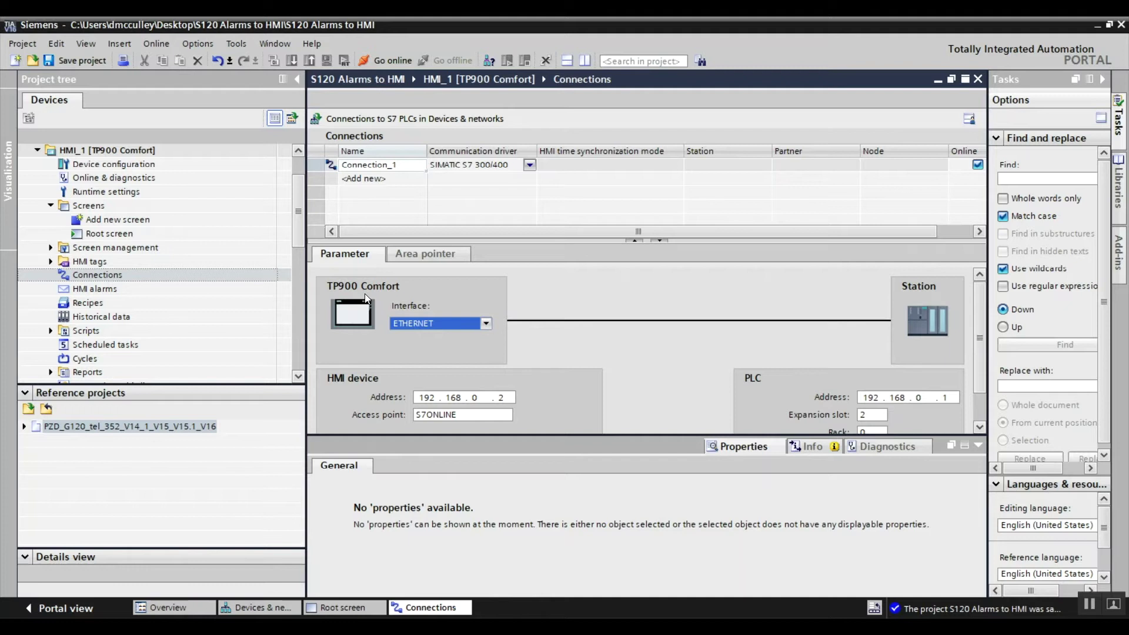
# Step: Set the HMI address to 192.168.0.3 and the PLC address to 192.168.0.2
pyautogui.doubleClick(506, 398)
pyautogui.write('3')
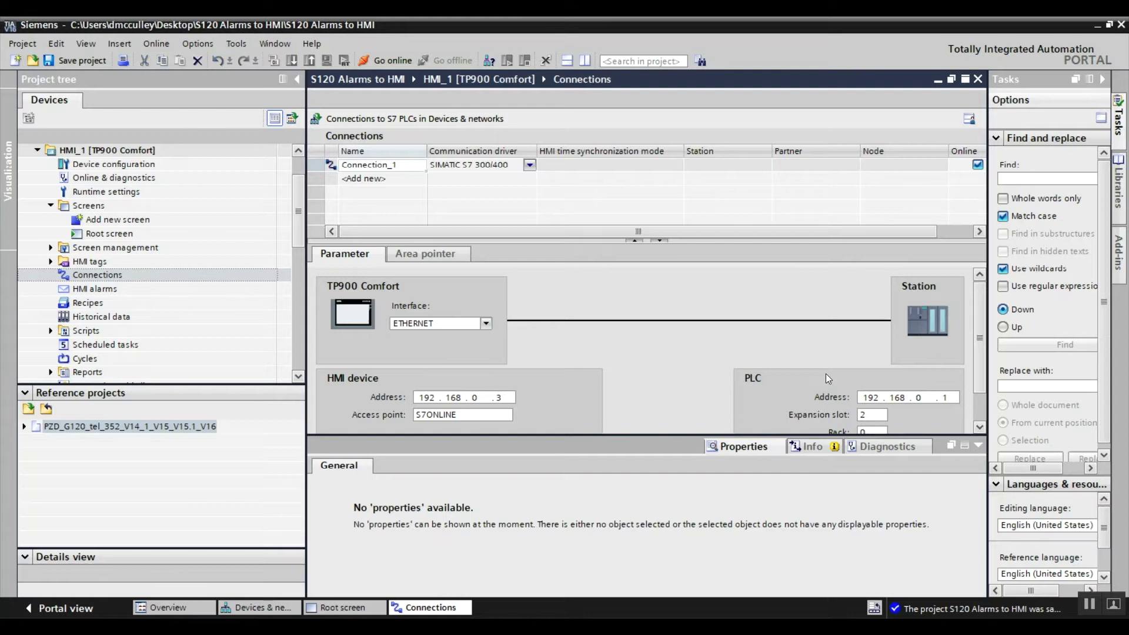
pyautogui.doubleClick(945, 398)
pyautogui.write('2')
pyautogui.click(648, 354)
pyautogui.scroll(-1, 295, 228)
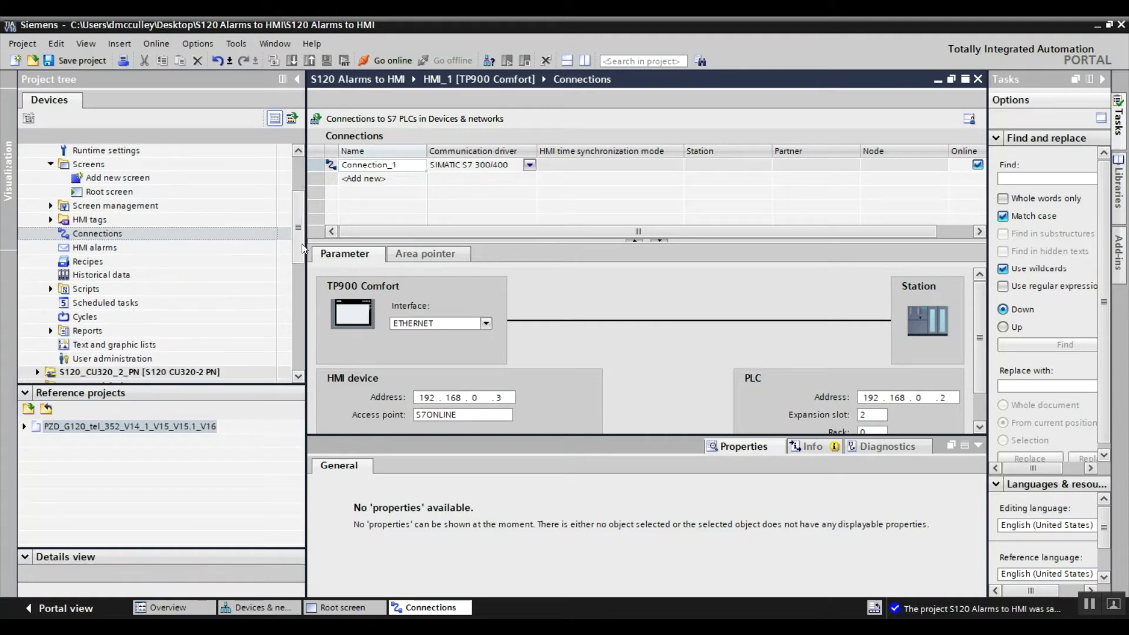
# Step: Add a tag named Control Unit Fault DO1 to the Default tag table
pyautogui.click(50, 220)
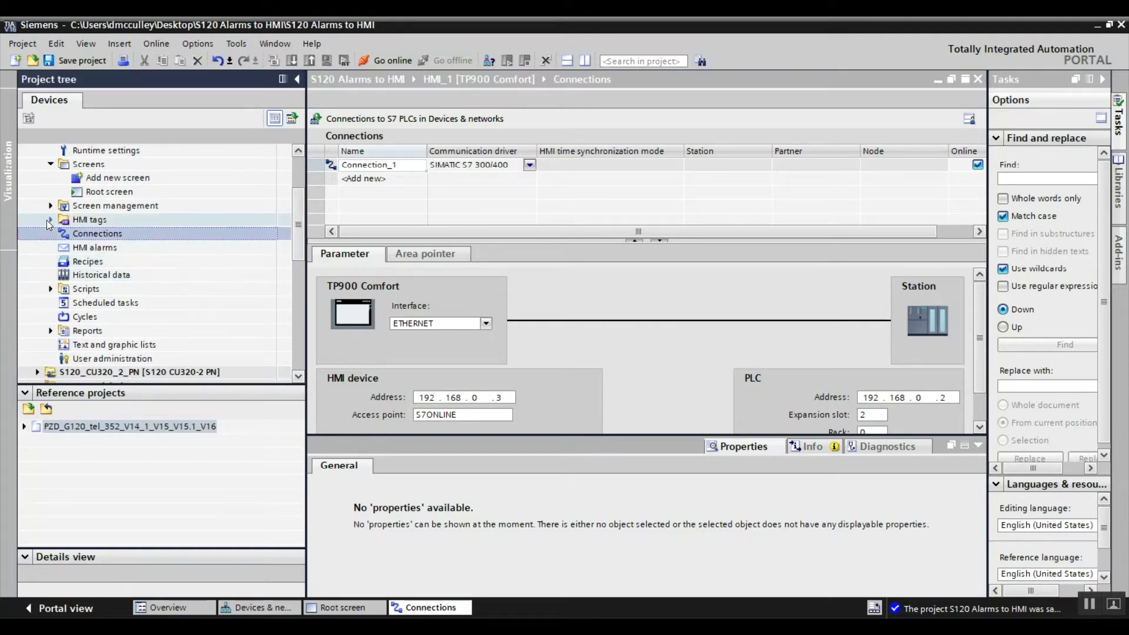
pyautogui.doubleClick(119, 262)
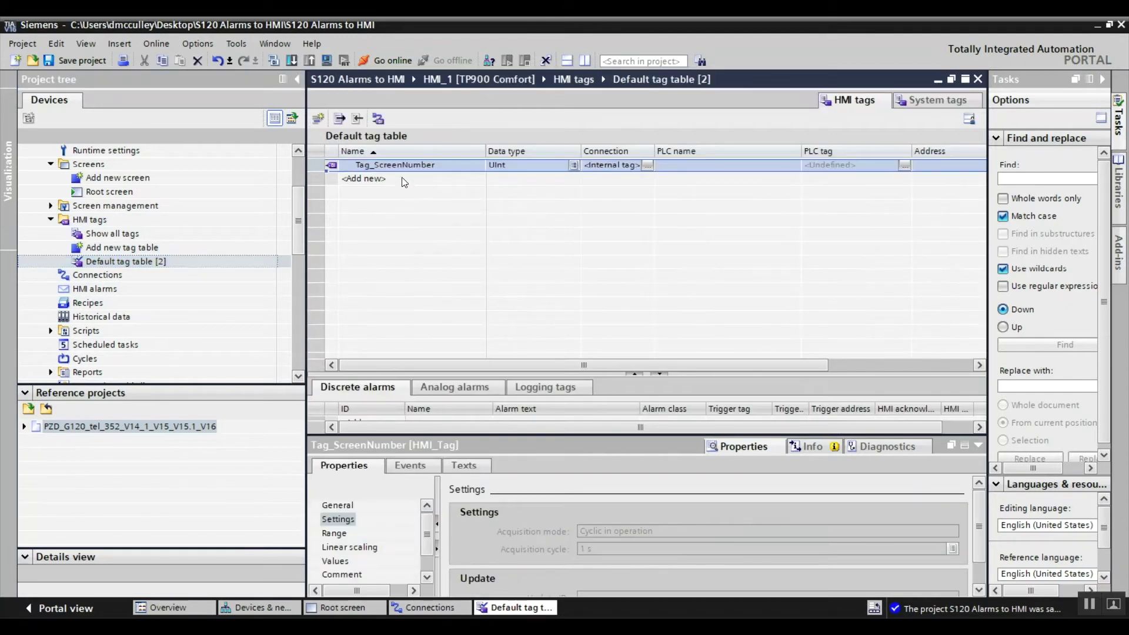
pyautogui.click(404, 181)
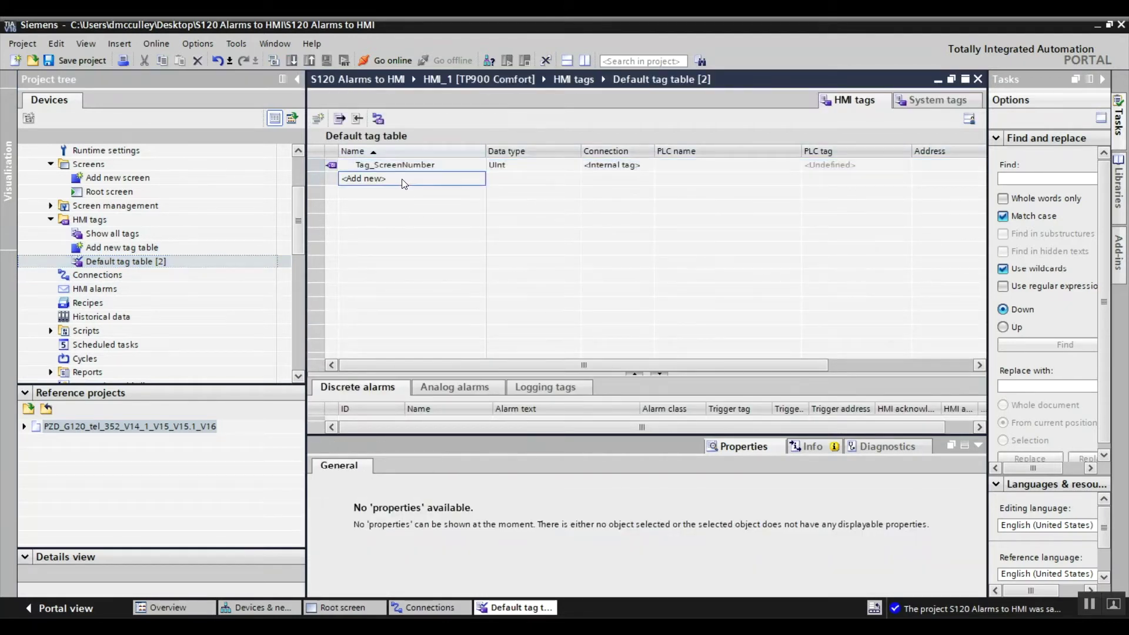
pyautogui.write('Control U')
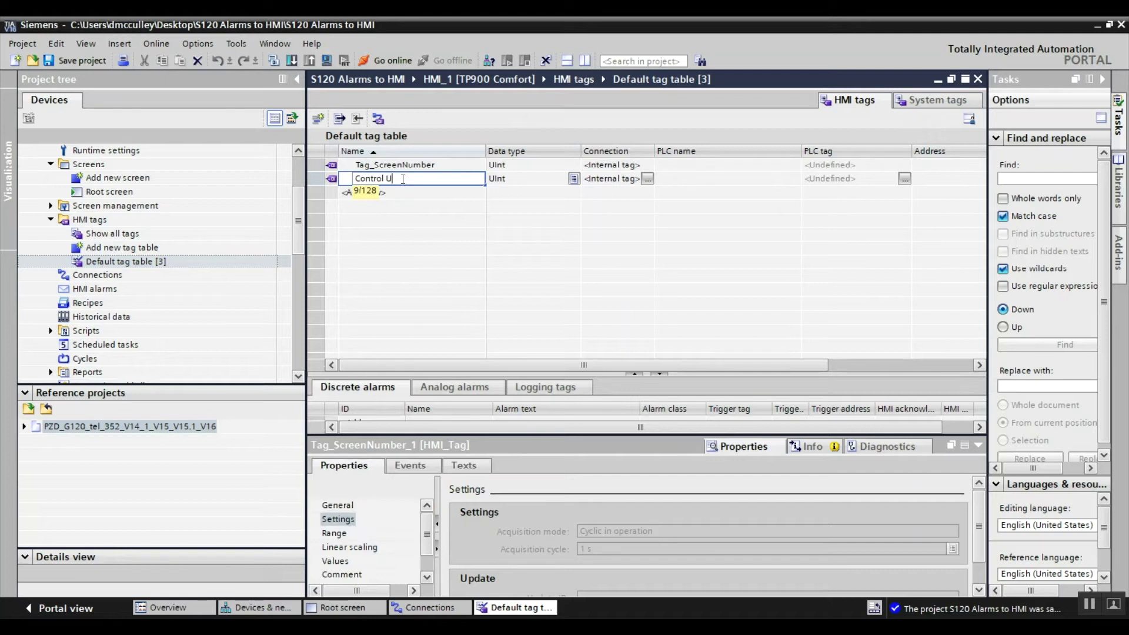
pyautogui.write('nit Fault DO1')
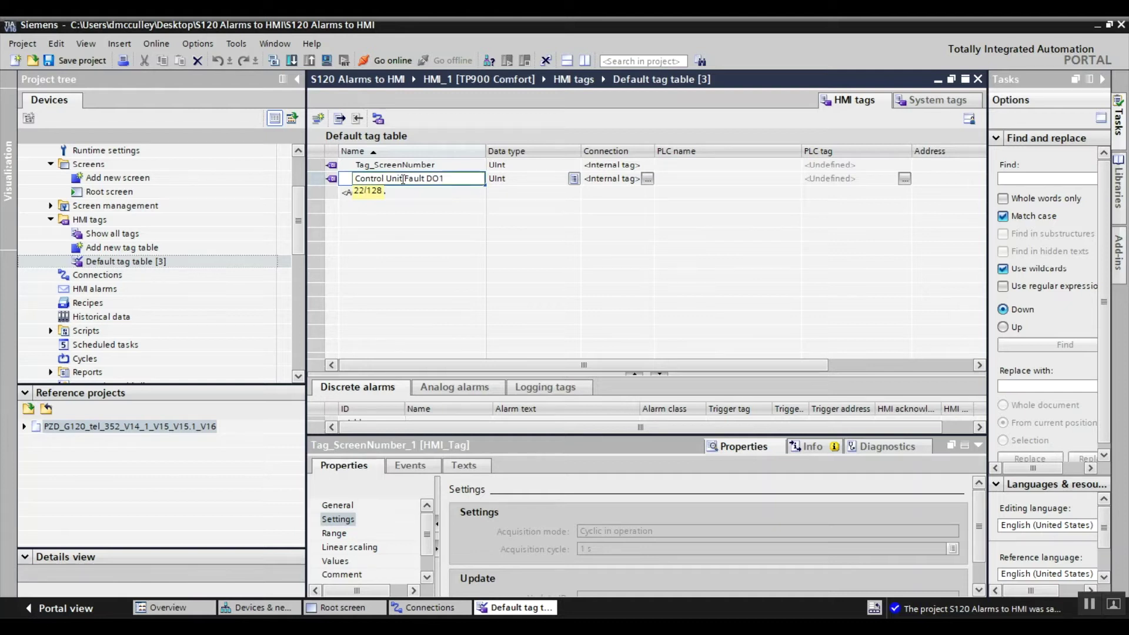
pyautogui.press('Tab')
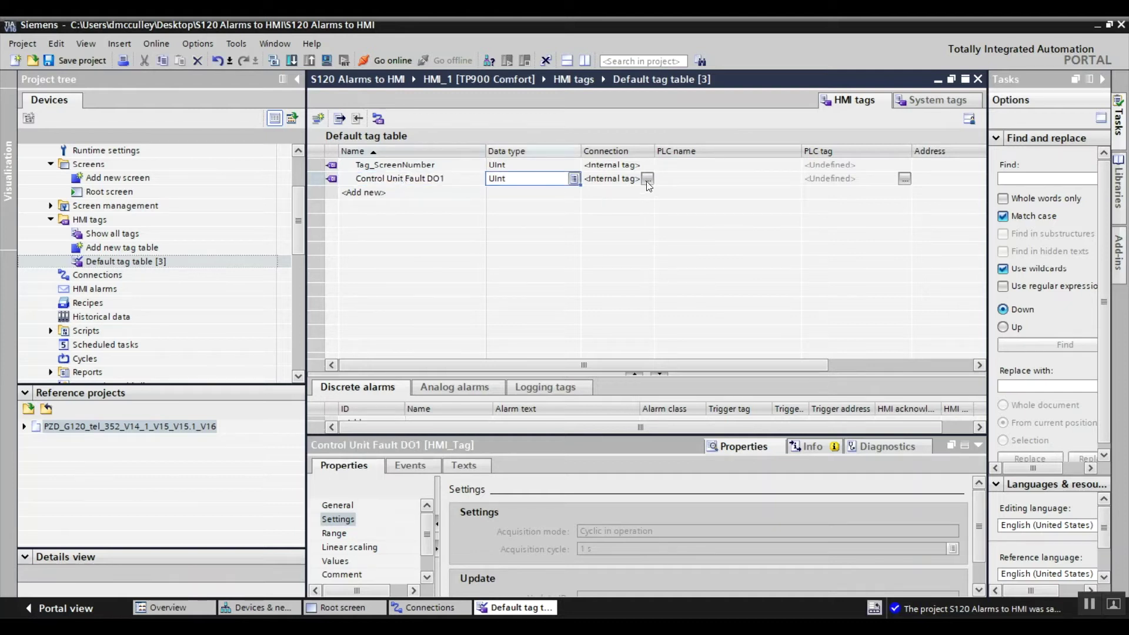
# Step: Assign Connection_1 as the Control Unit Fault DO1 tag's connection
pyautogui.click(647, 179)
pyautogui.click(647, 178)
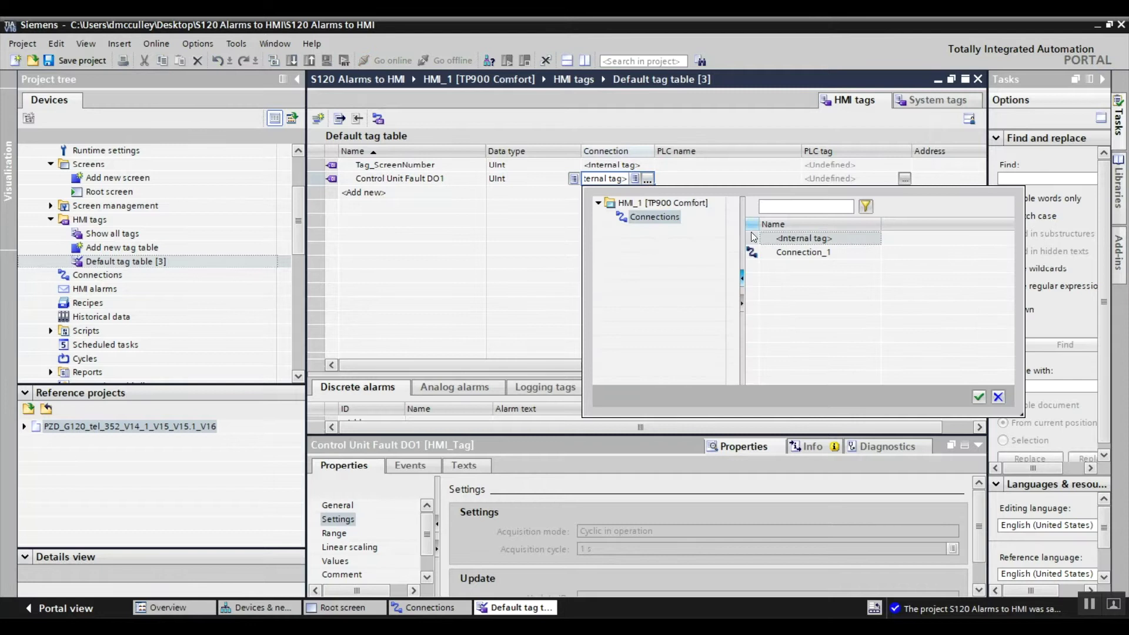
pyautogui.click(791, 253)
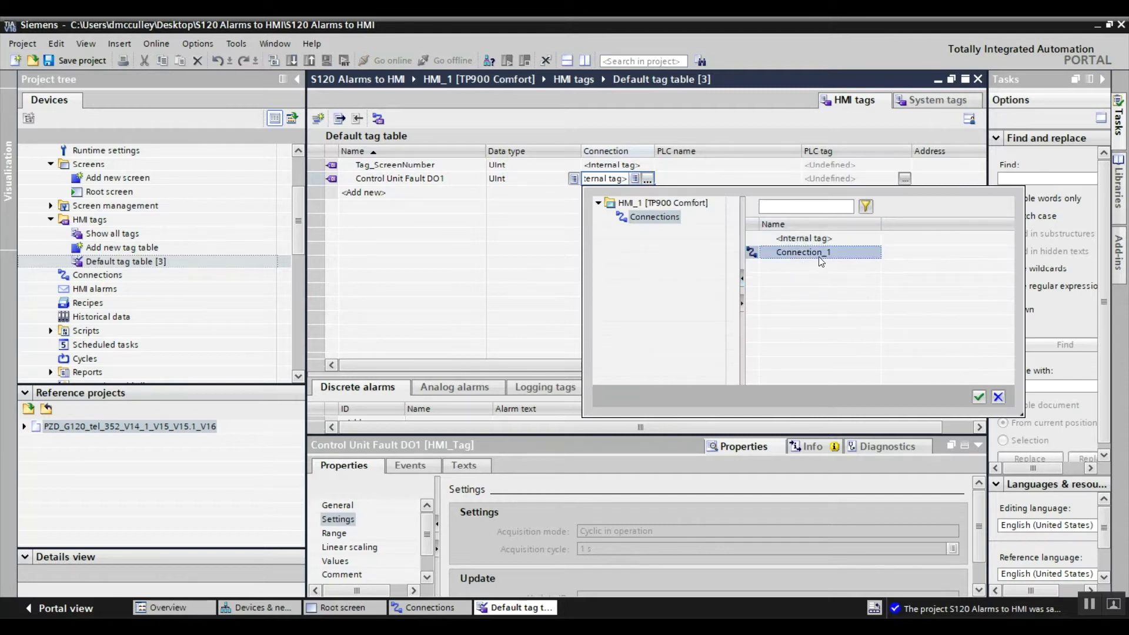
pyautogui.click(979, 397)
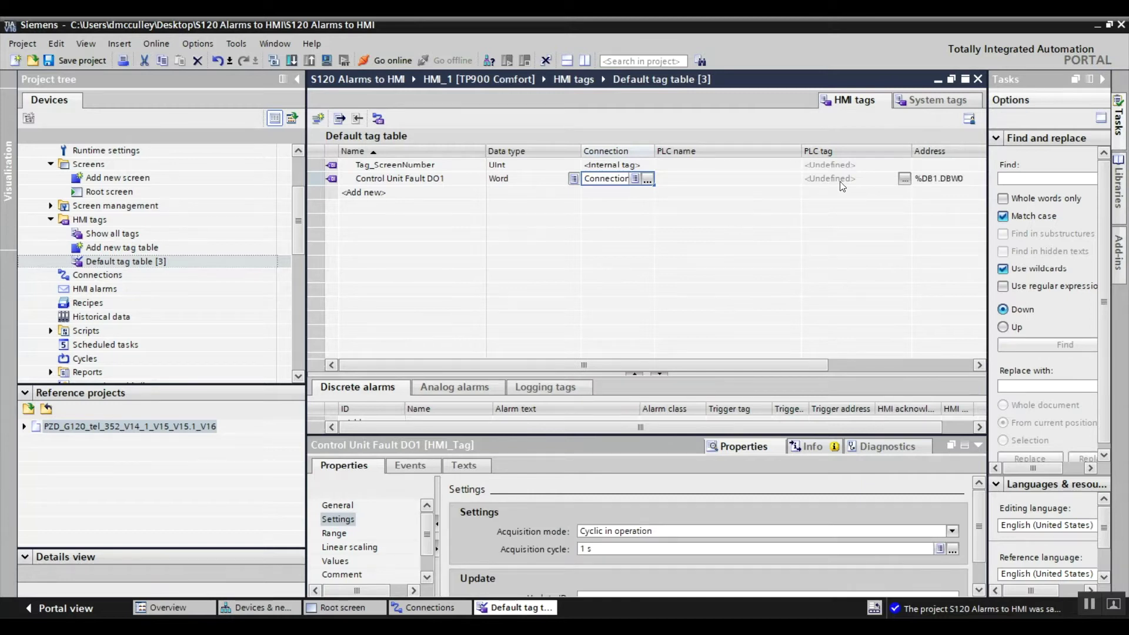
pyautogui.moveTo(773, 364); pyautogui.dragTo(809, 362)
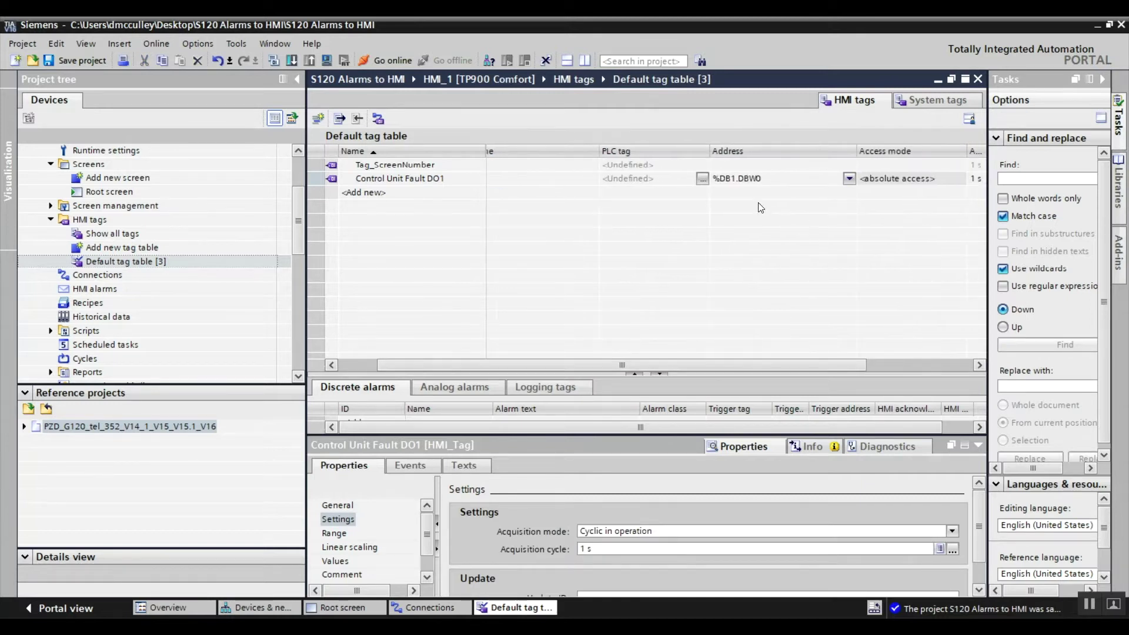
# Step: Change the tag's address to %DB947.DBW1024
pyautogui.click(752, 179)
pyautogui.click(753, 180)
pyautogui.click(739, 178)
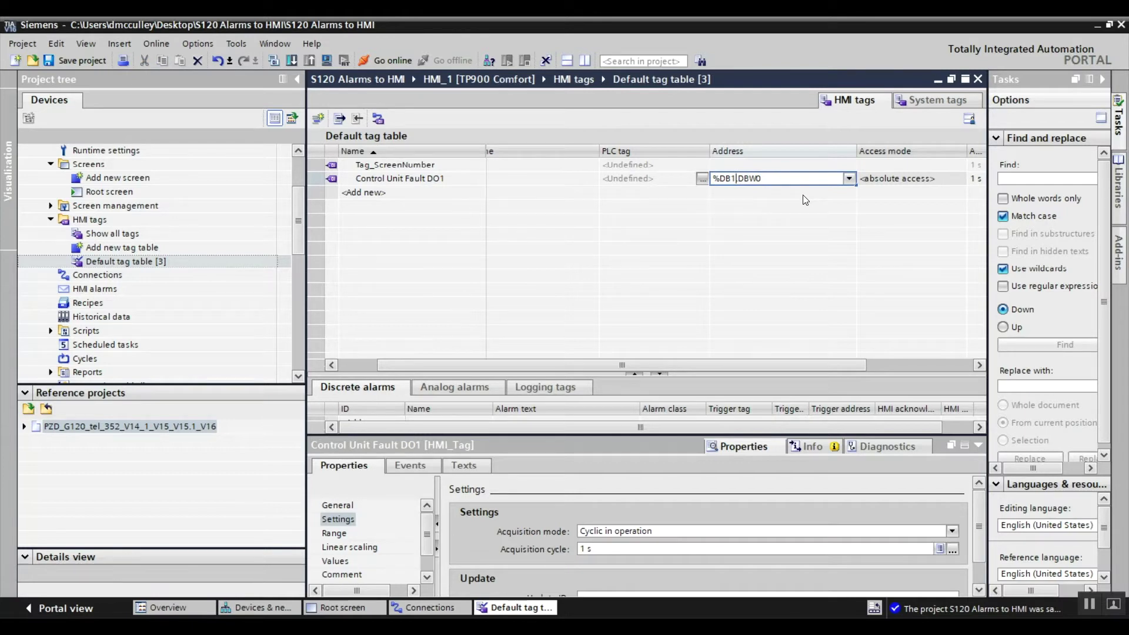
pyautogui.press('BackSpace')
pyautogui.write('947')
pyautogui.write('1024')
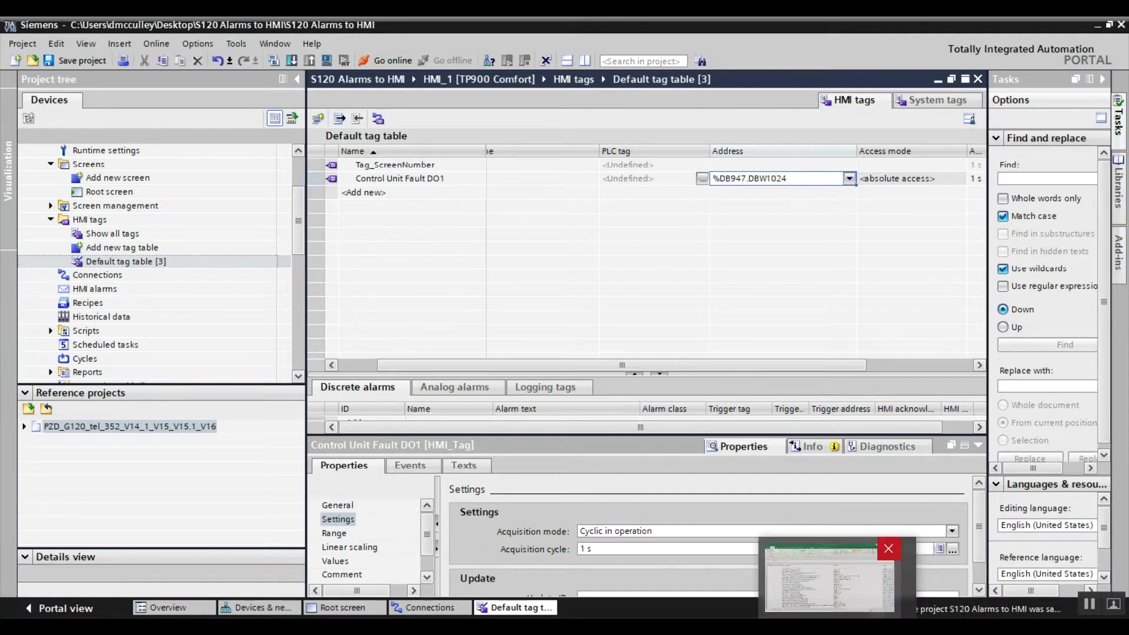
# Step: In SIMOTION SCOUT, close the notice that S120_CU320_2_PN has gone offline
pyautogui.click(799, 573)
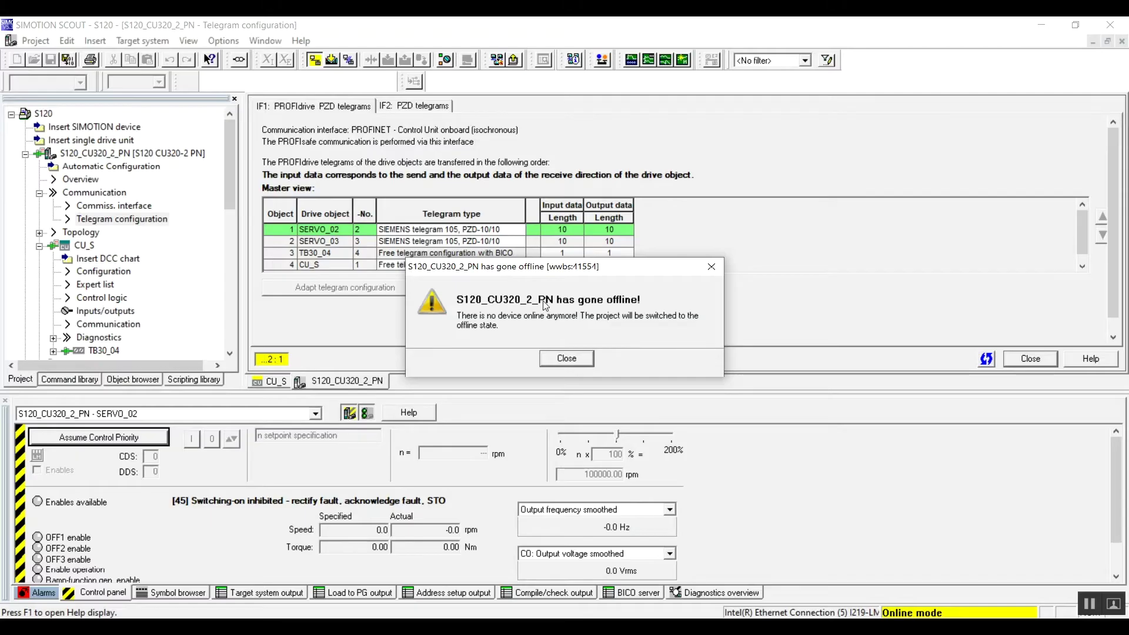
pyautogui.click(588, 361)
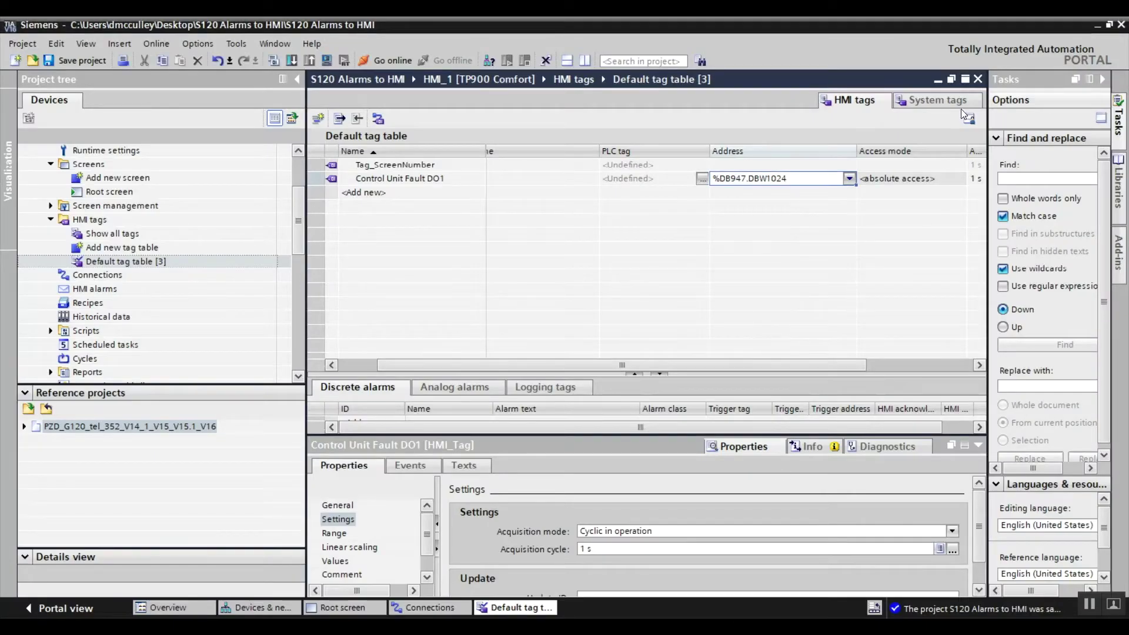
pyautogui.moveTo(298, 218); pyautogui.dragTo(217, 174)
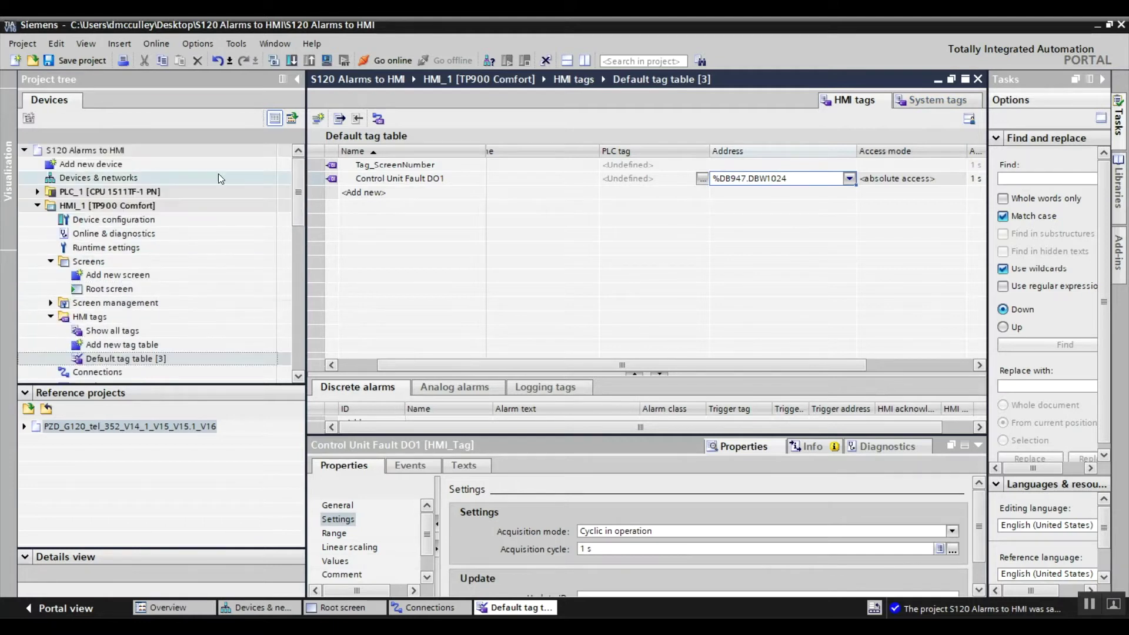
pyautogui.doubleClick(101, 176)
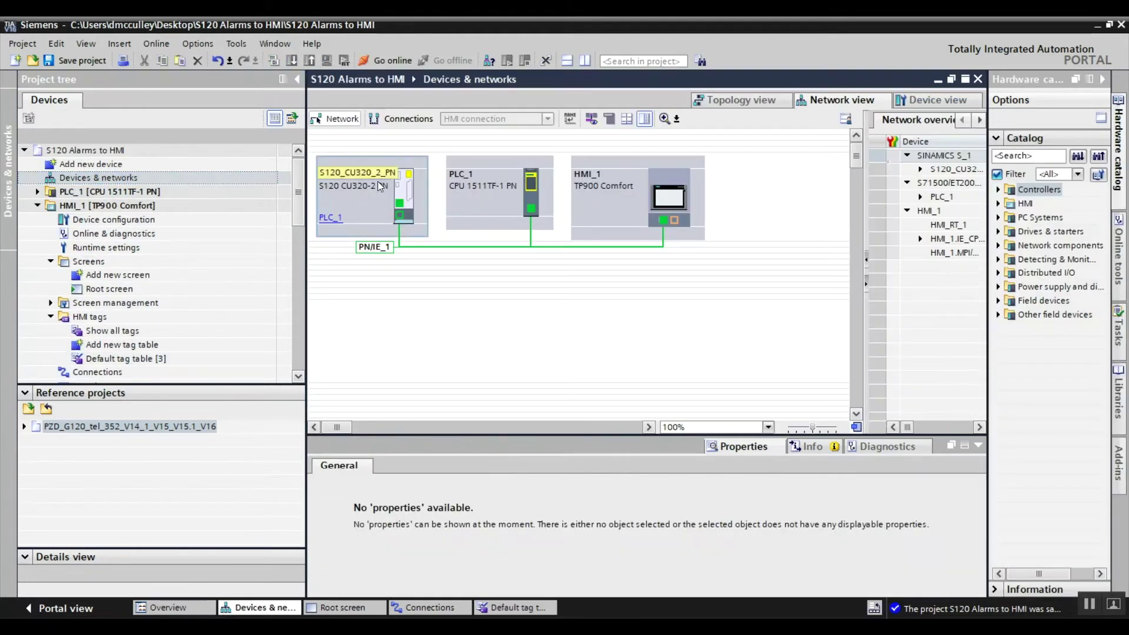
pyautogui.click(372, 206)
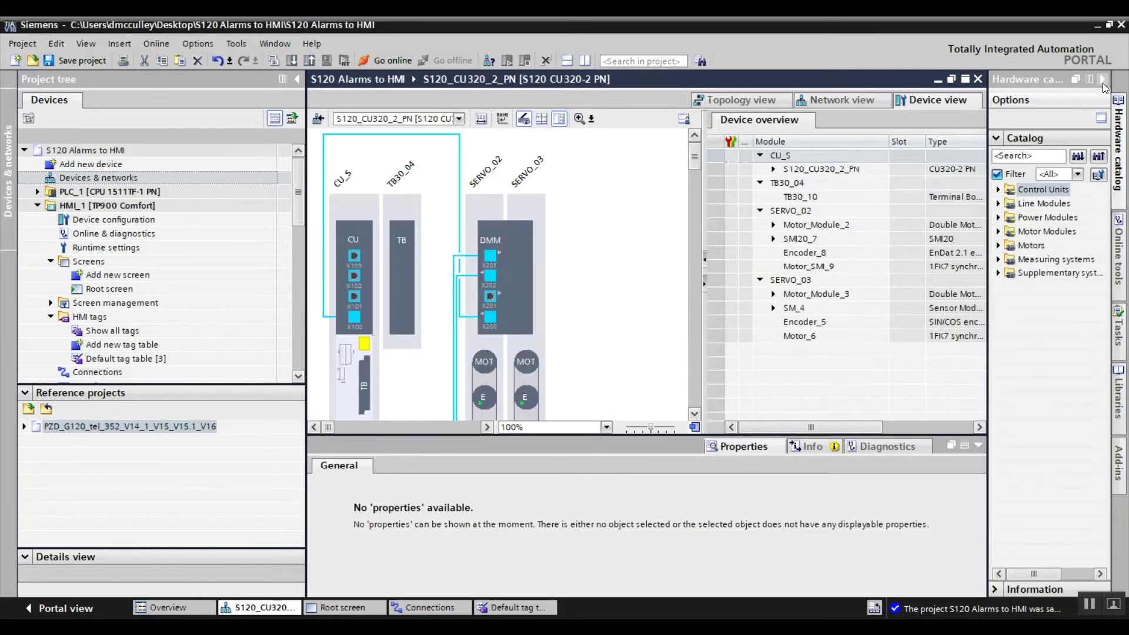
pyautogui.click(1102, 80)
pyautogui.moveTo(829, 218); pyautogui.dragTo(582, 217)
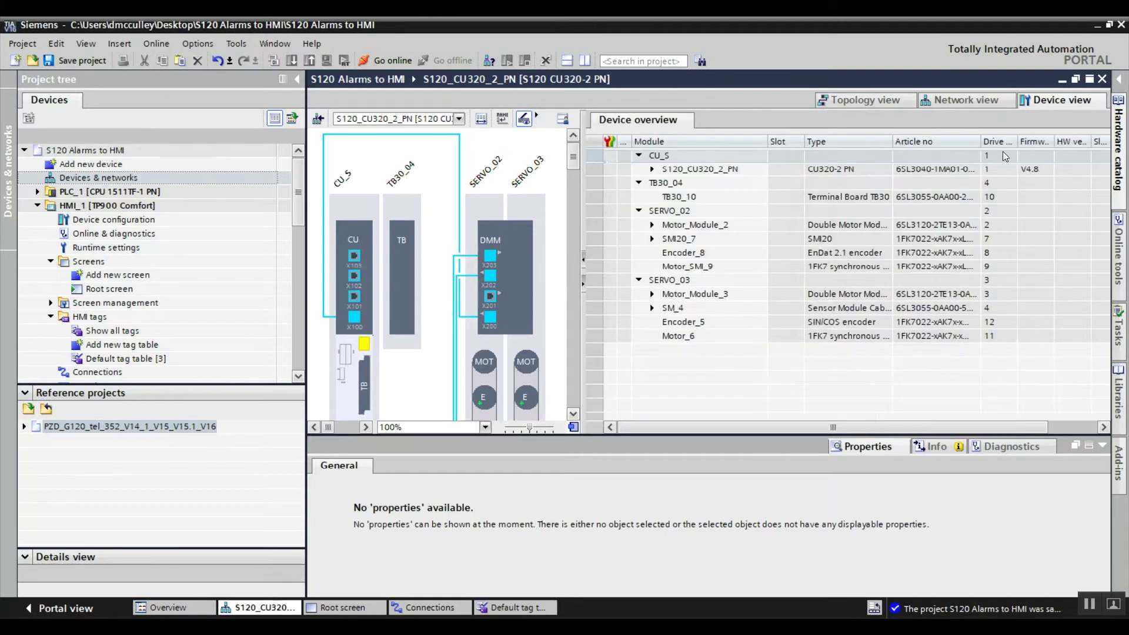
pyautogui.moveTo(1018, 141); pyautogui.dragTo(1098, 149)
pyautogui.click(1050, 154)
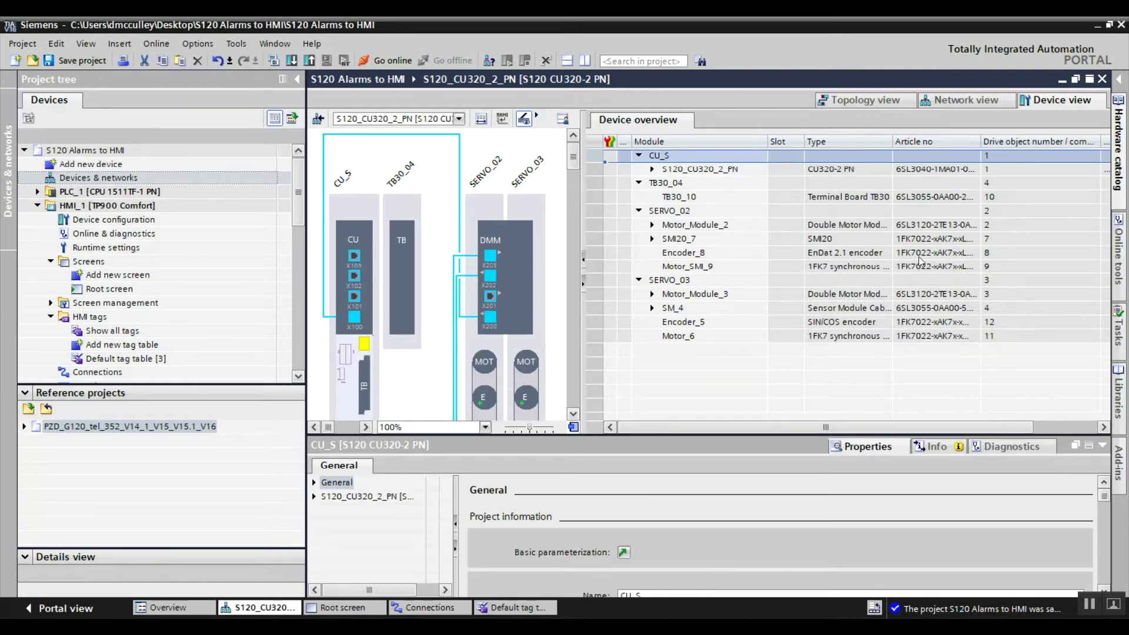
pyautogui.click(959, 211)
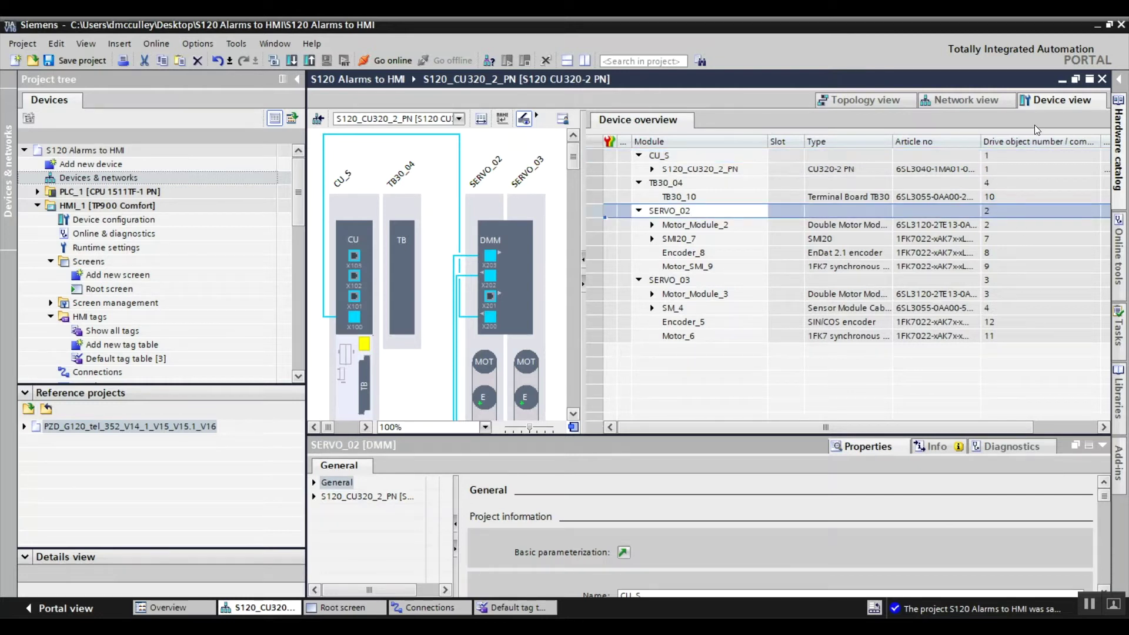
pyautogui.click(1102, 80)
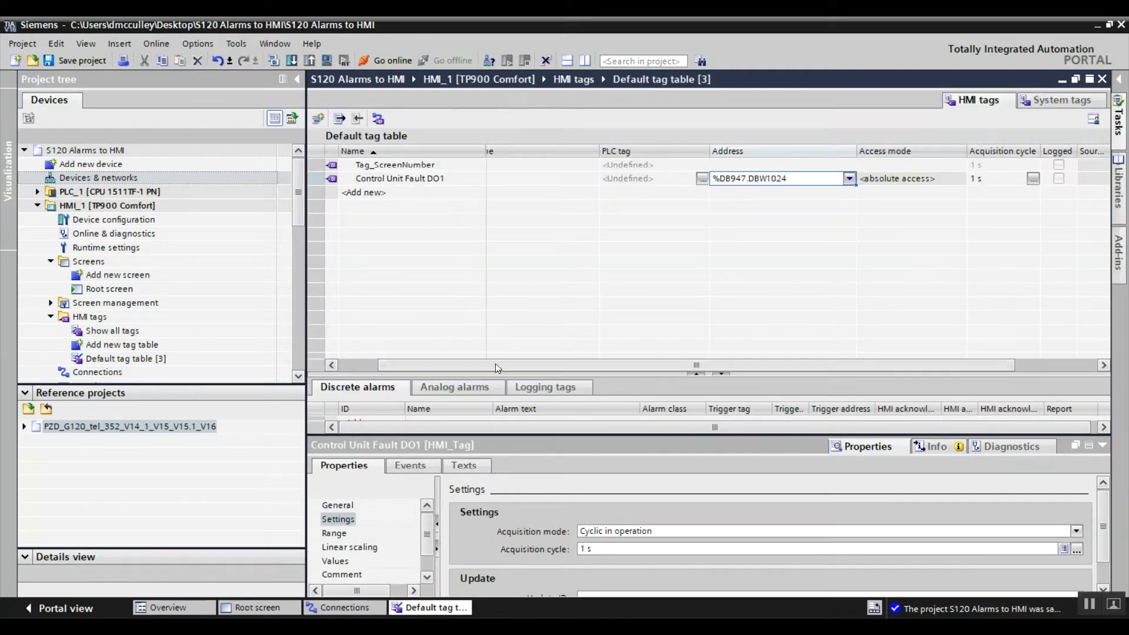
# Step: Add the tag Drive 1 Fault DO2 with address %DB947.DBW2048
pyautogui.click(404, 196)
pyautogui.doubleClick(404, 196)
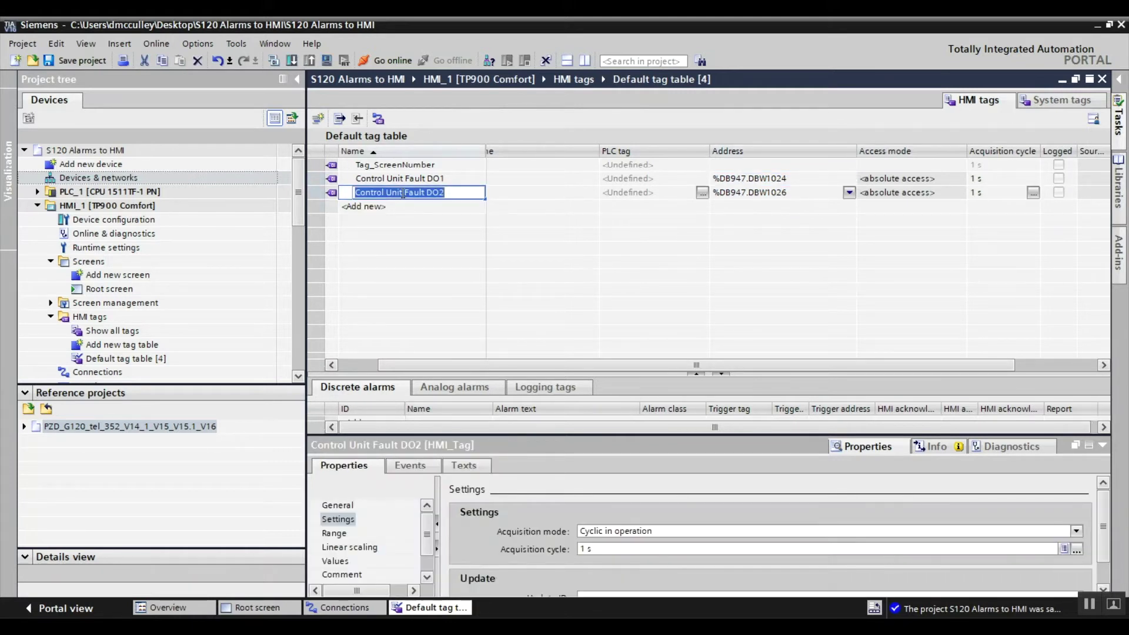
pyautogui.write('Drive 1')
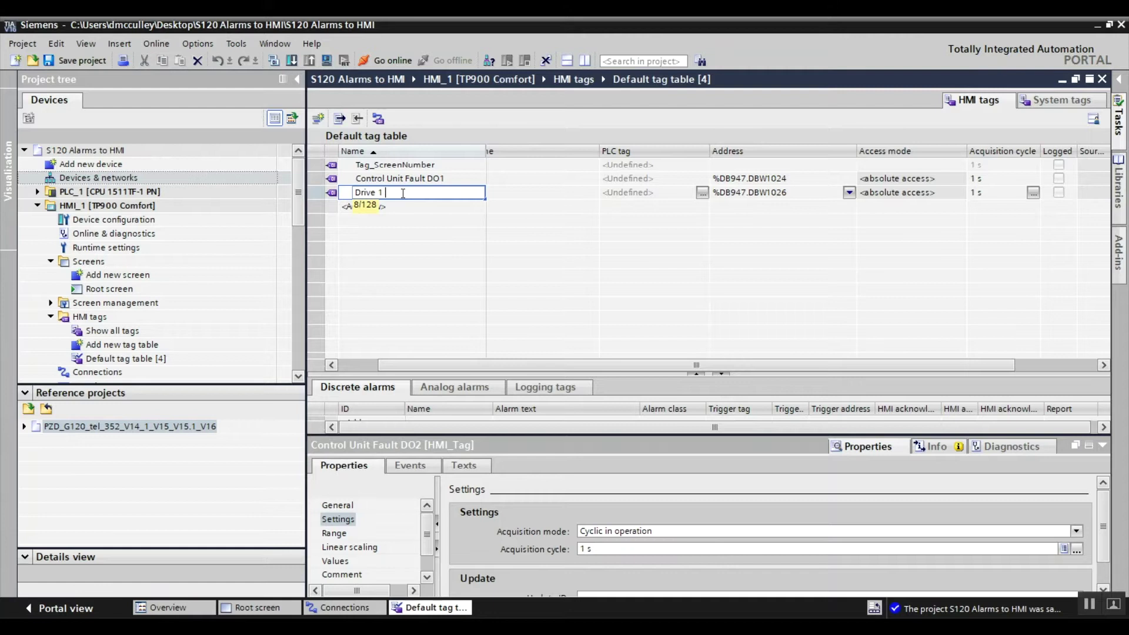
pyautogui.write(' Fault Do2')
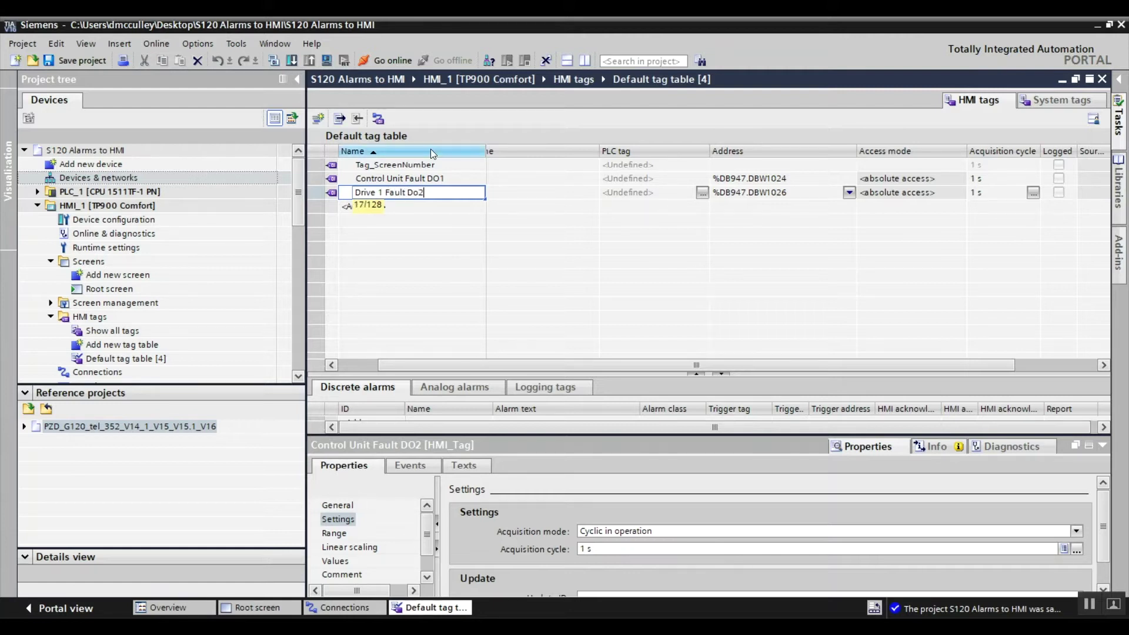
pyautogui.press('BackSpace')
pyautogui.press('BackSpace')
pyautogui.write('O2')
pyautogui.click(796, 194)
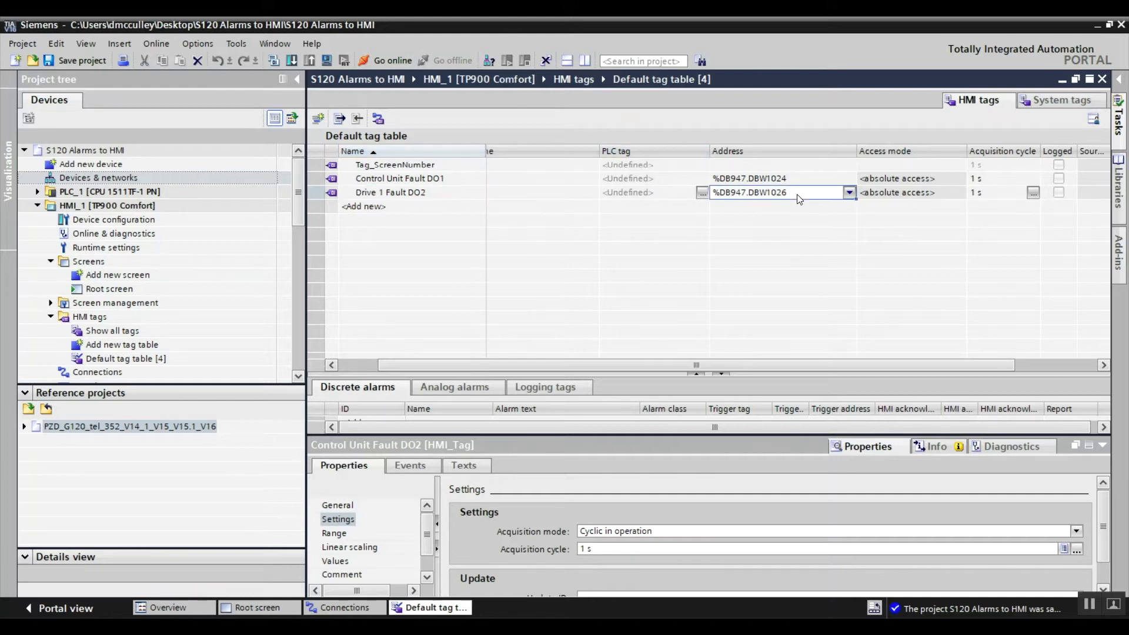
pyautogui.click(798, 194)
pyautogui.click(800, 194)
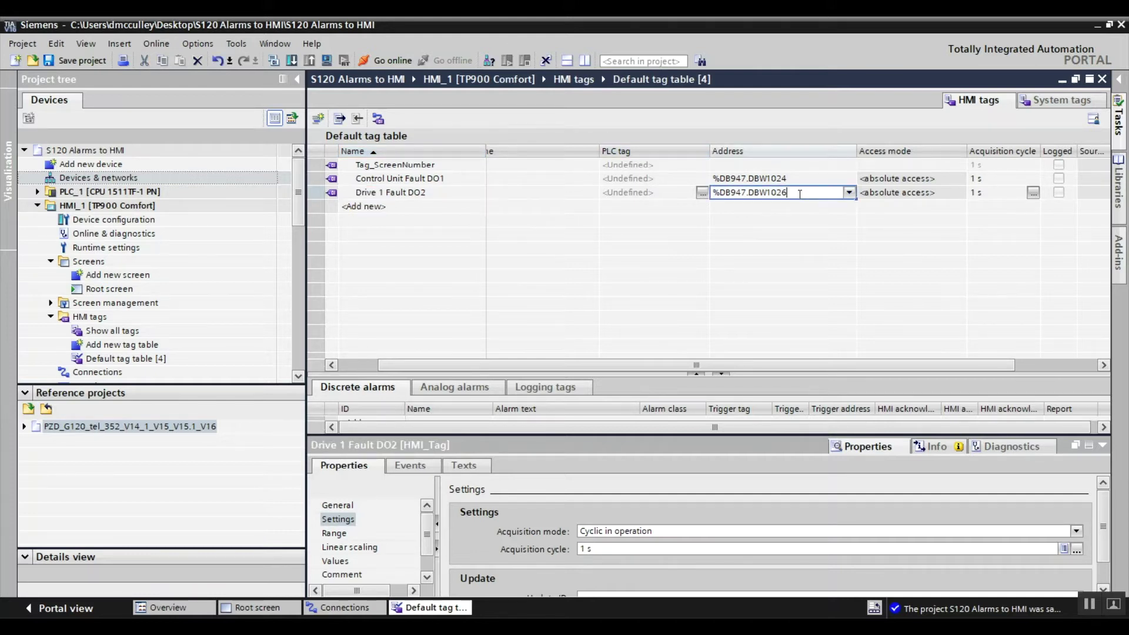
pyautogui.press('BackSpace')
pyautogui.press('BackSpace')
pyautogui.write('202')
pyautogui.press('BackSpace')
pyautogui.write('48')
# Step: Add the tag Drive 2 Fault DO3 with address %DB947.DBW3072
pyautogui.doubleClick(425, 206)
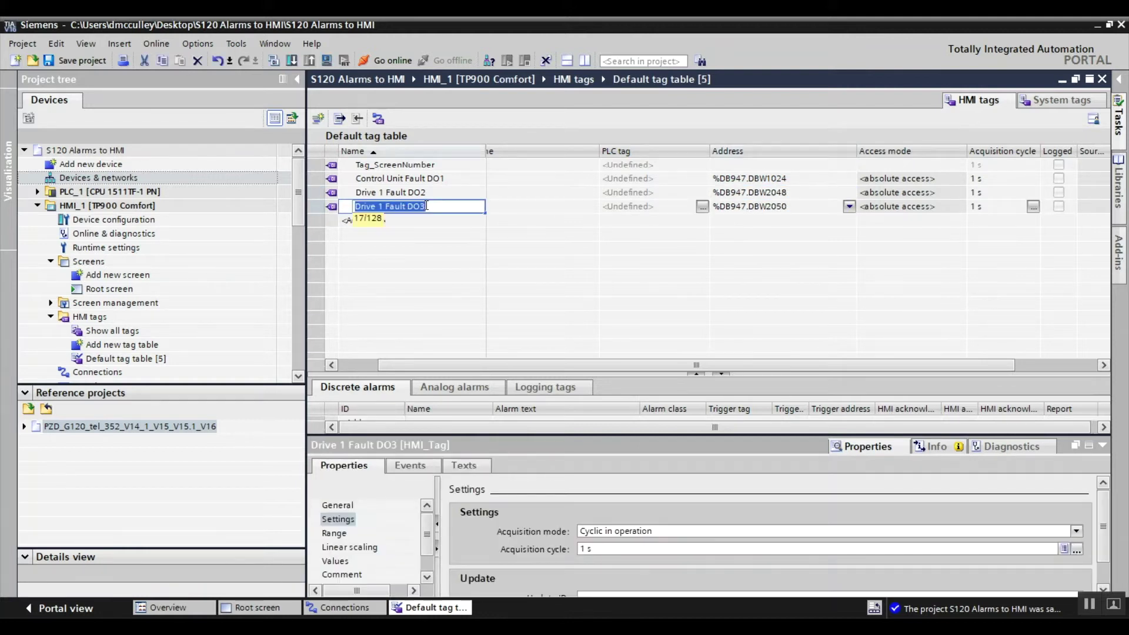
pyautogui.press('Return')
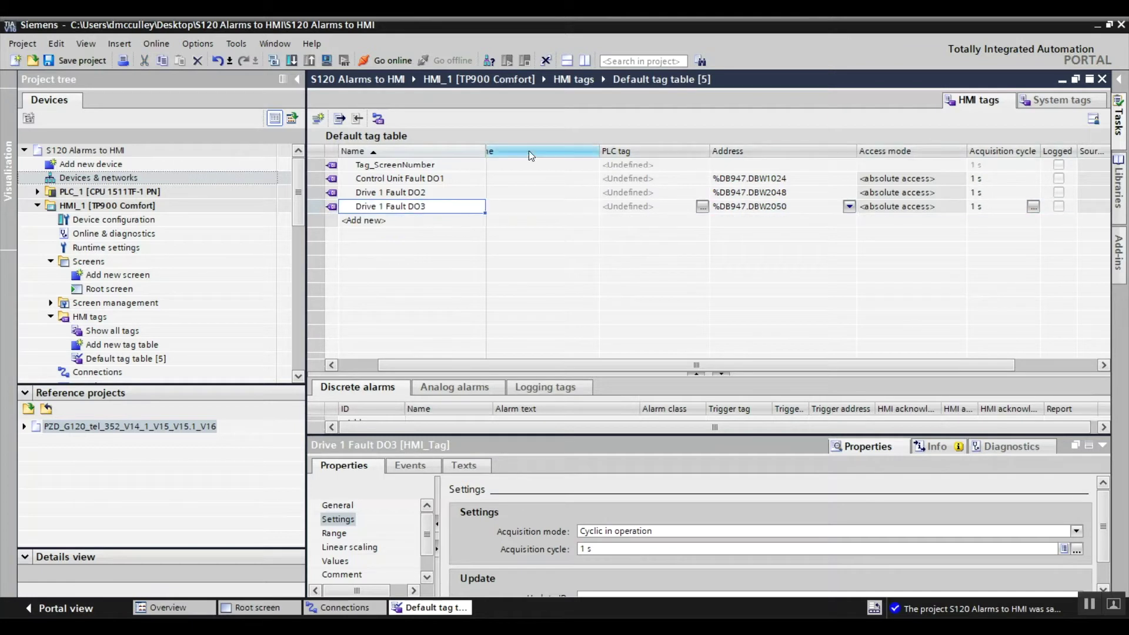
pyautogui.click(383, 206)
pyautogui.click(383, 206)
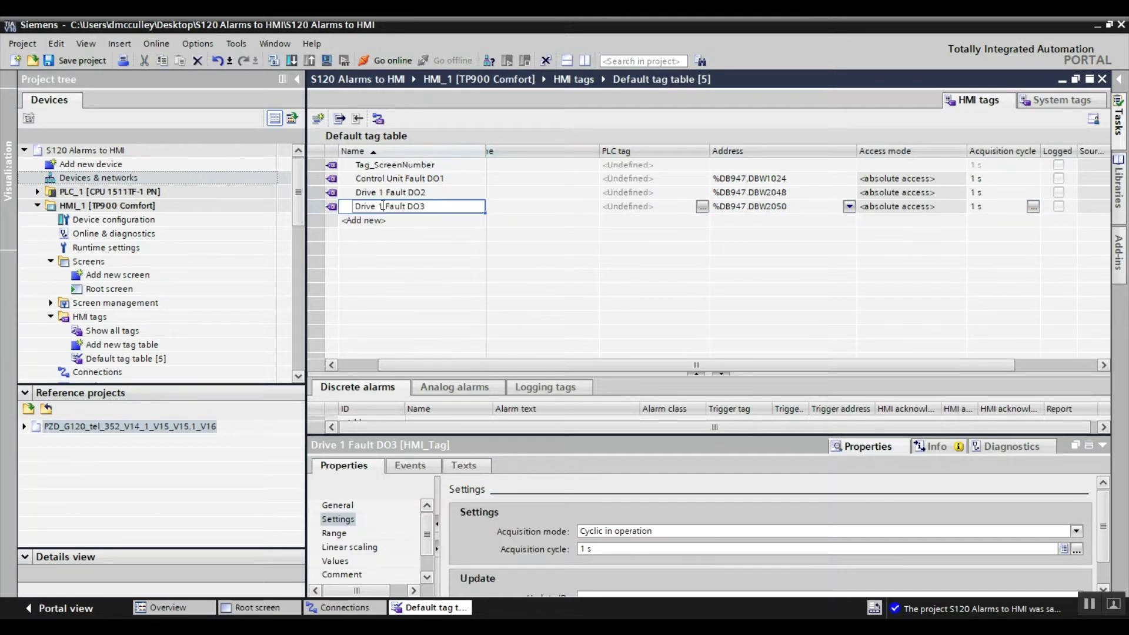
pyautogui.press('BackSpace')
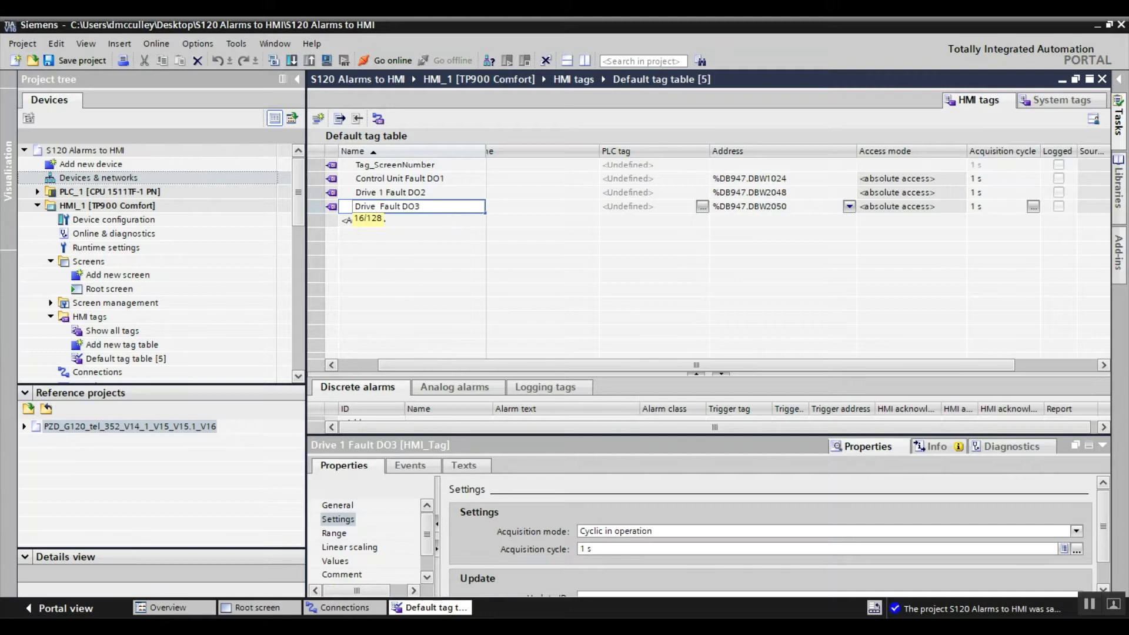
pyautogui.write('2')
pyautogui.click(468, 220)
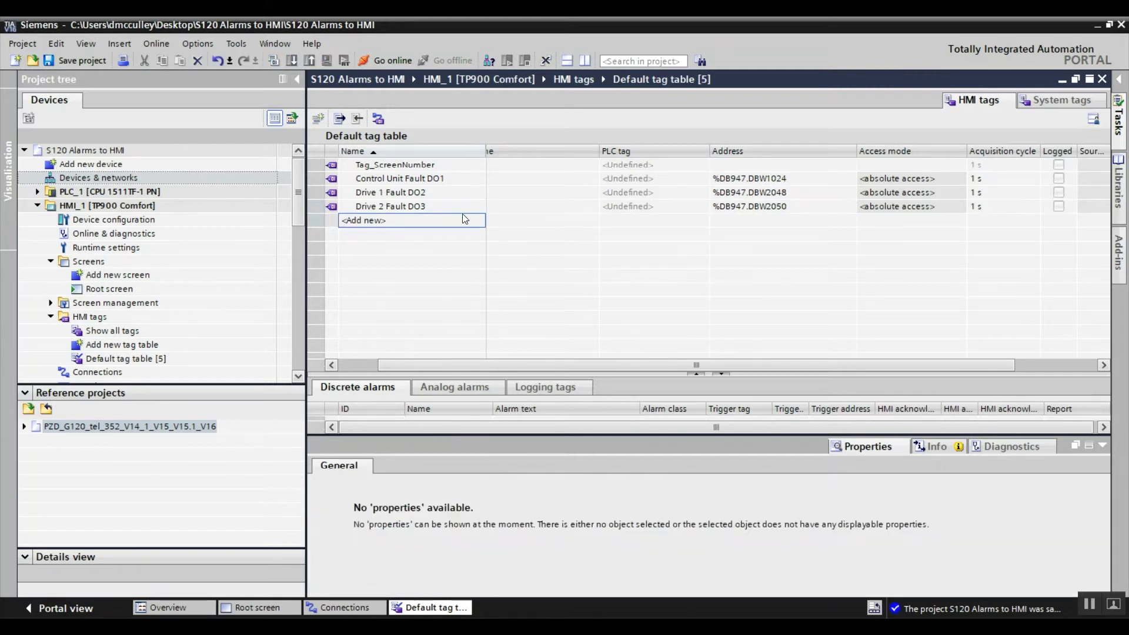
pyautogui.click(795, 207)
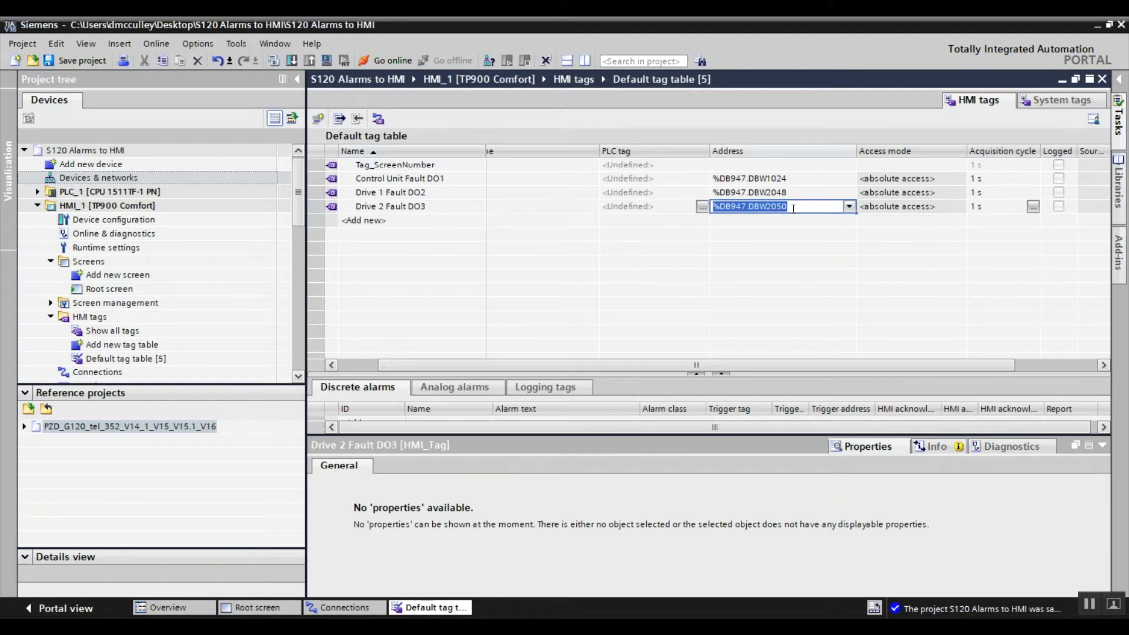
pyautogui.press('BackSpace')
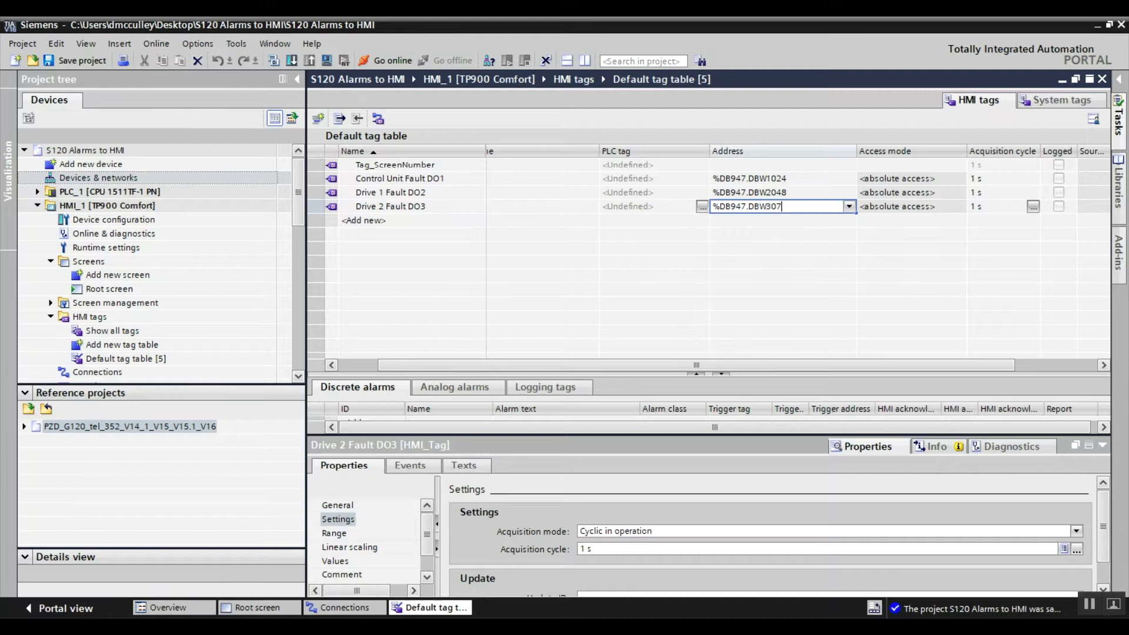
pyautogui.write('3072')
pyautogui.press('Return')
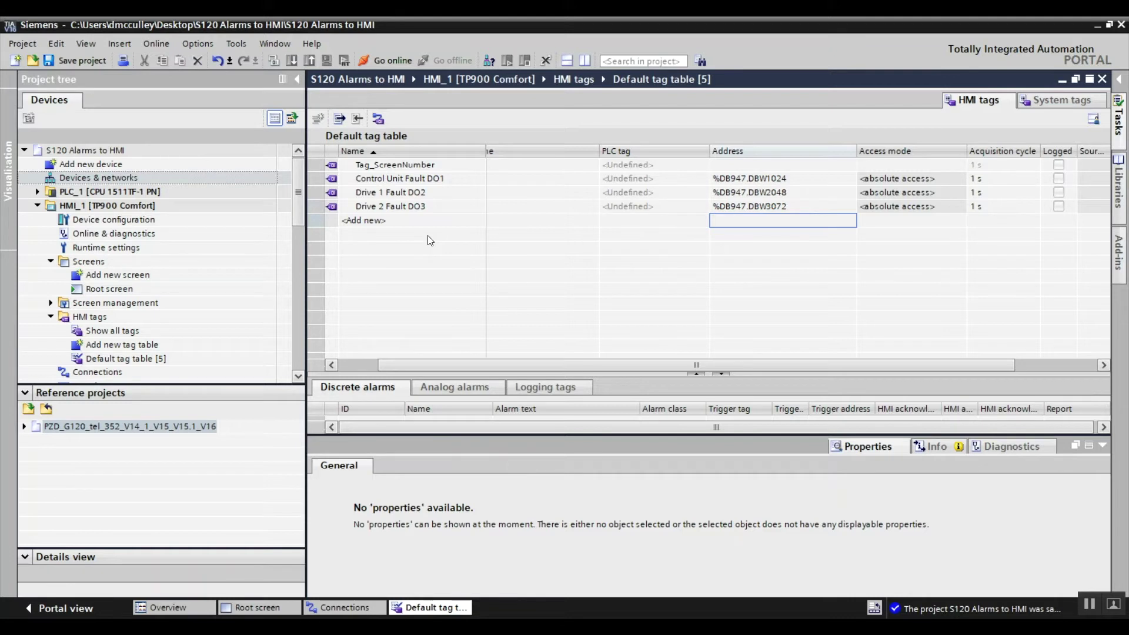
# Step: Add the tag Control Unit Warning DO1 with address %DB2110.DBW1024
pyautogui.click(397, 221)
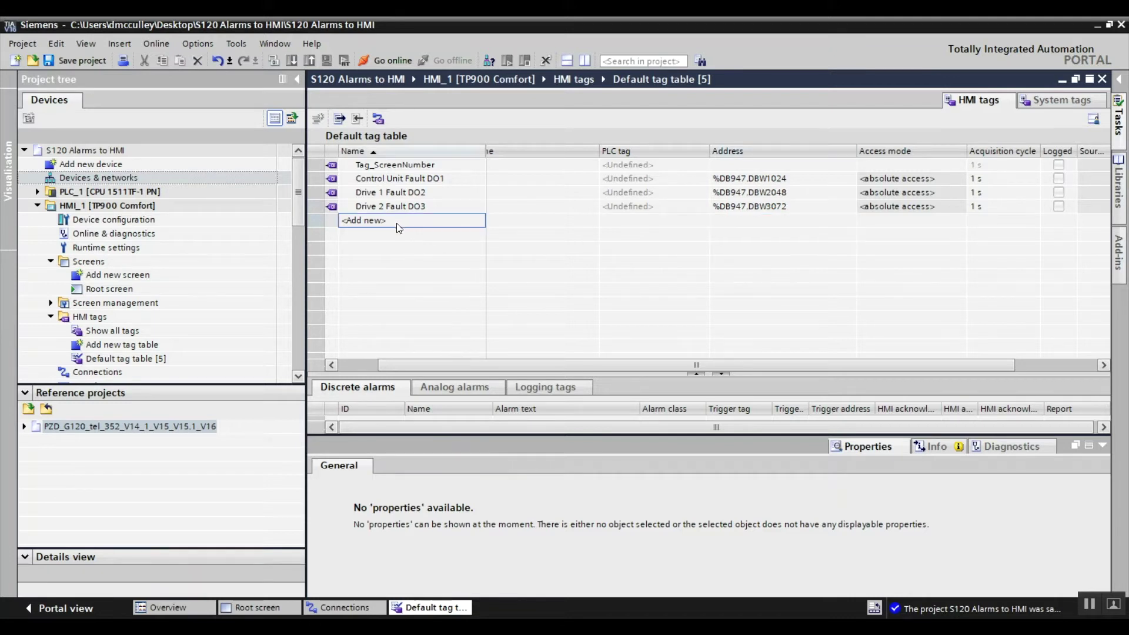
pyautogui.click(399, 222)
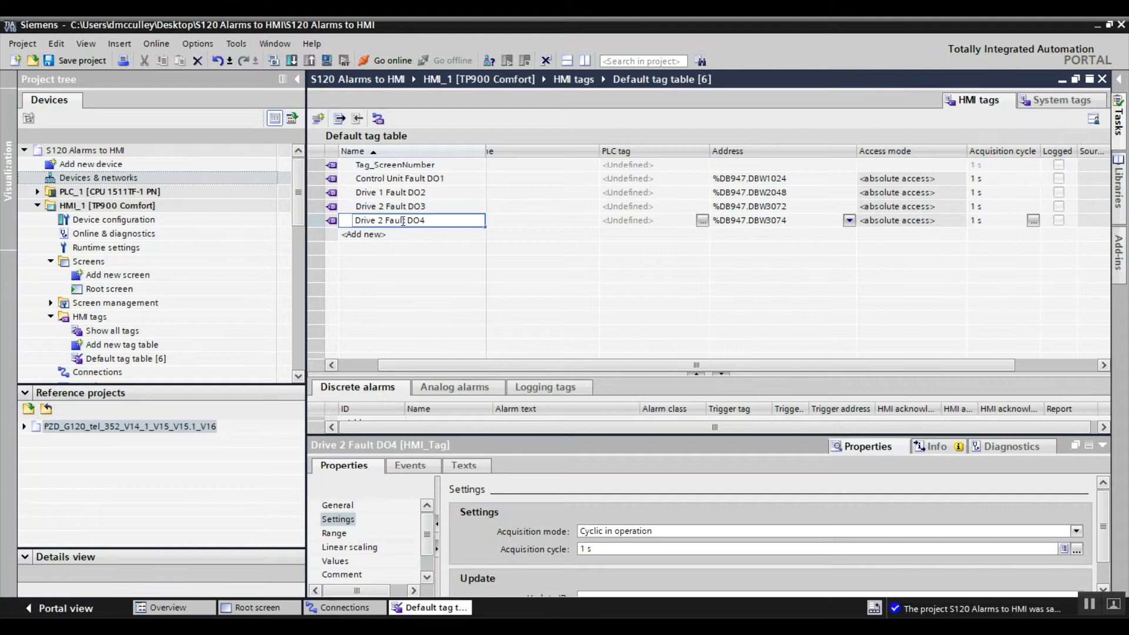
pyautogui.moveTo(428, 220); pyautogui.dragTo(353, 221)
pyautogui.write('Co')
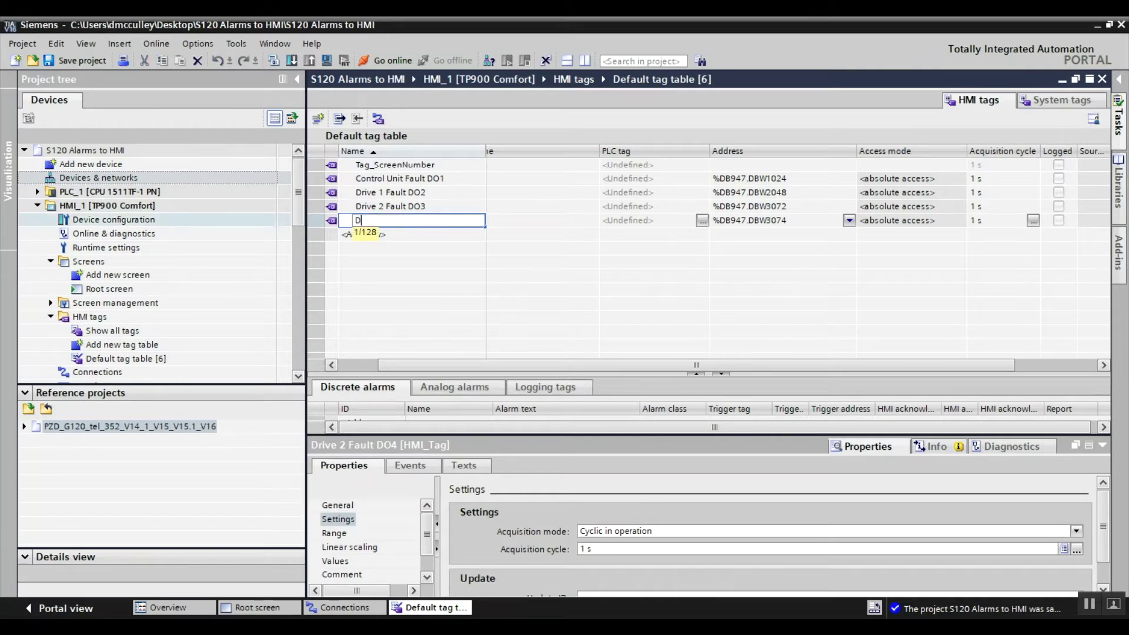
pyautogui.write('ntrol Unit Warning DO1')
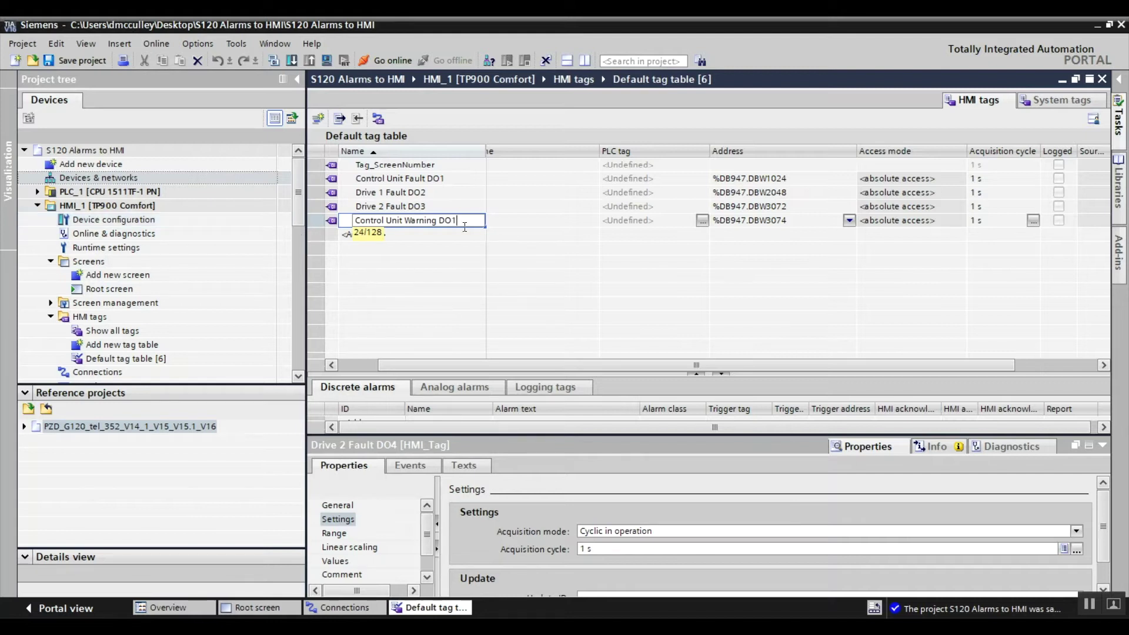
pyautogui.press('Return')
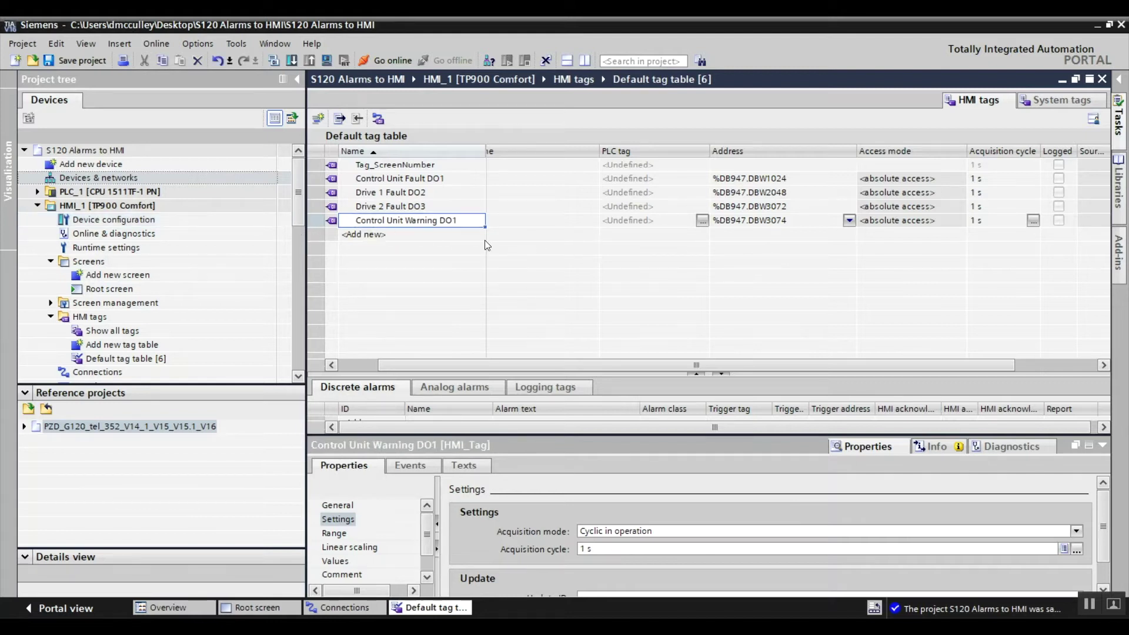
pyautogui.doubleClick(788, 221)
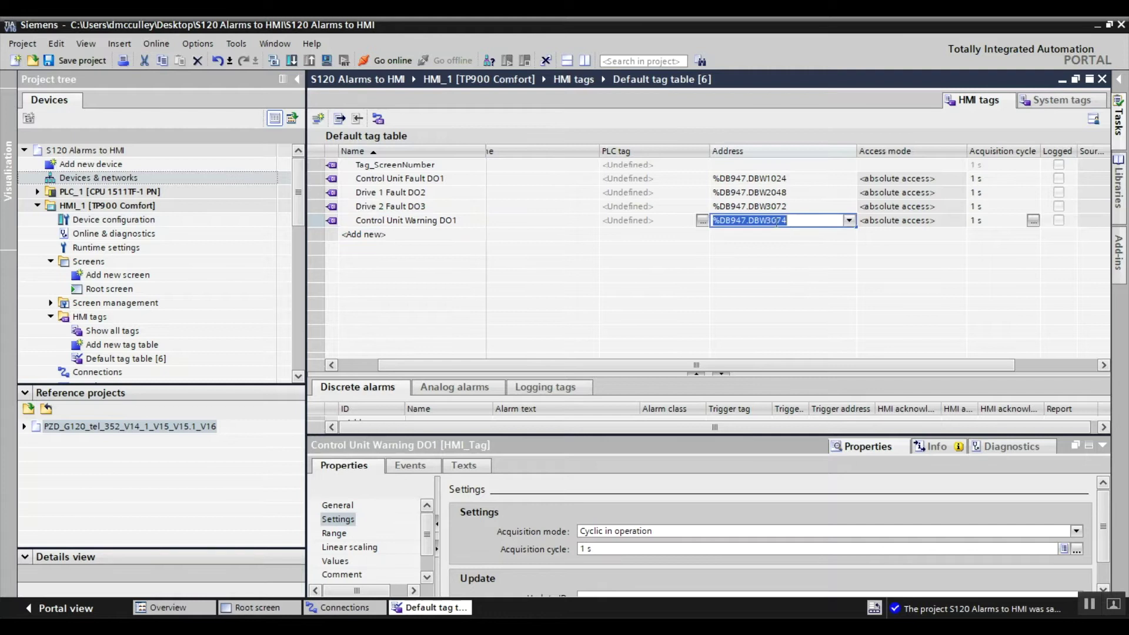
pyautogui.click(746, 221)
pyautogui.press('BackSpace')
pyautogui.press('BackSpace')
pyautogui.press('BackSpace')
pyautogui.press('BackSpace')
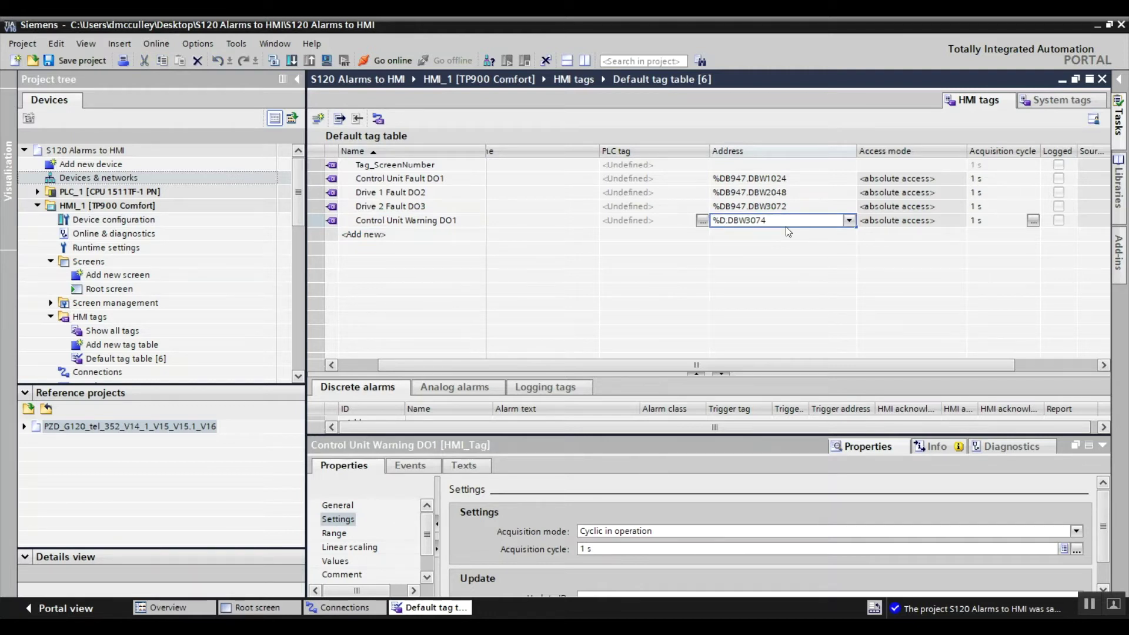
pyautogui.write('B2110')
pyautogui.click(795, 220)
pyautogui.press('BackSpace')
pyautogui.press('BackSpace')
pyautogui.press('BackSpace')
pyautogui.write('1024')
pyautogui.press('Return')
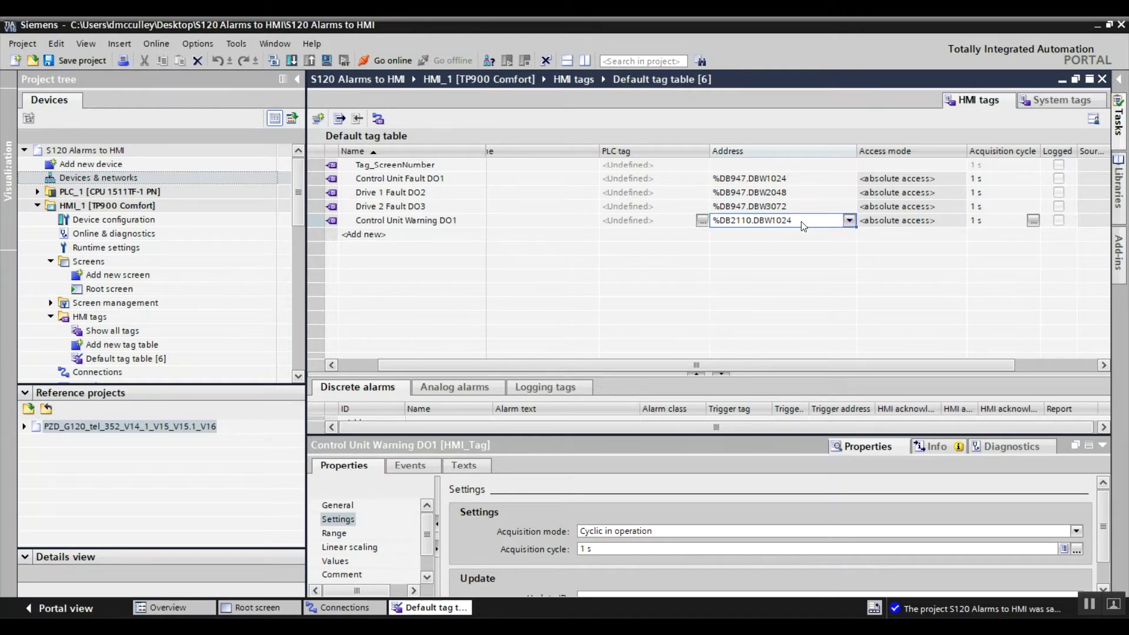
# Step: Add the tag Drive 1 Warning DO2 with address %DB2110.DBW2048
pyautogui.click(421, 238)
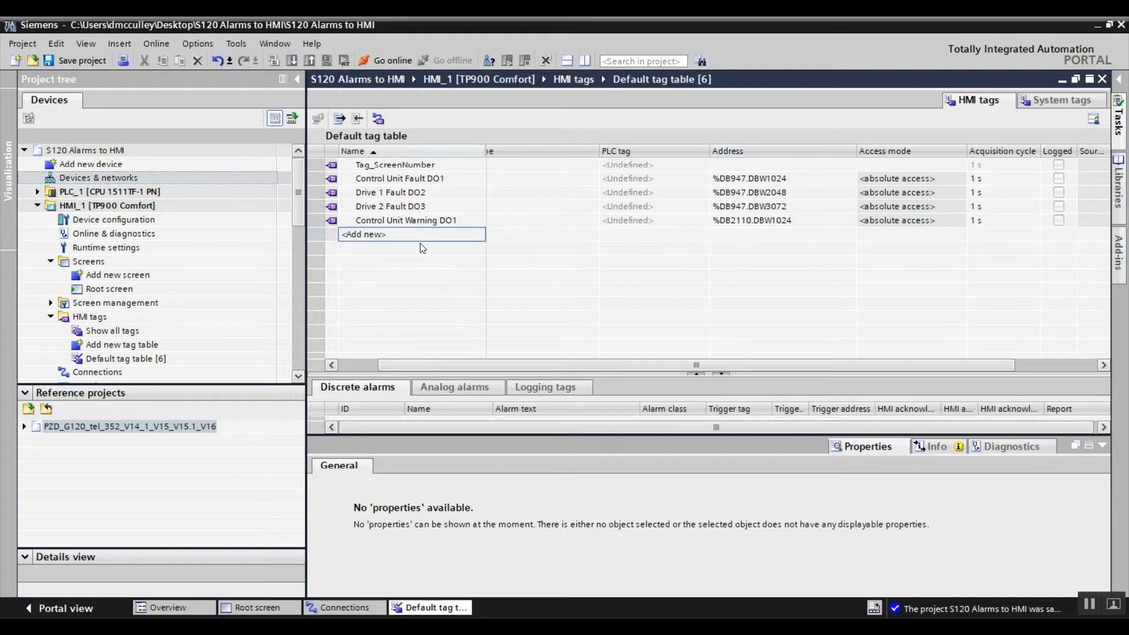
pyautogui.write('Drive ')
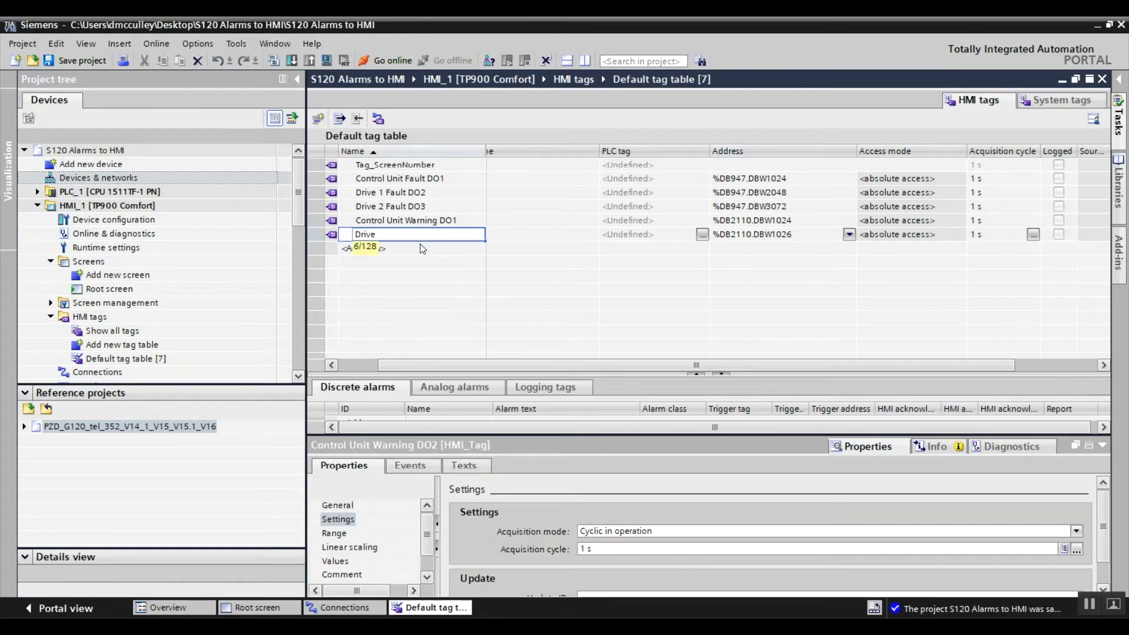
pyautogui.write('1 Warninng')
pyautogui.press('BackSpace')
pyautogui.press('BackSpace')
pyautogui.press('BackSpace')
pyautogui.write('ng DO2')
pyautogui.press('Tab')
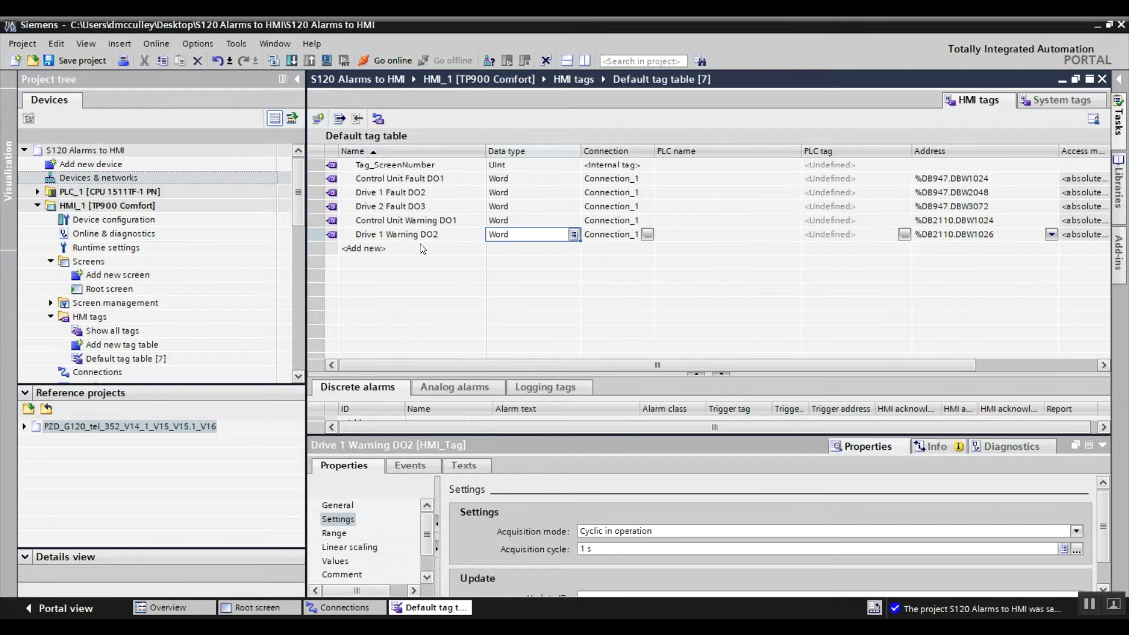
pyautogui.click(958, 235)
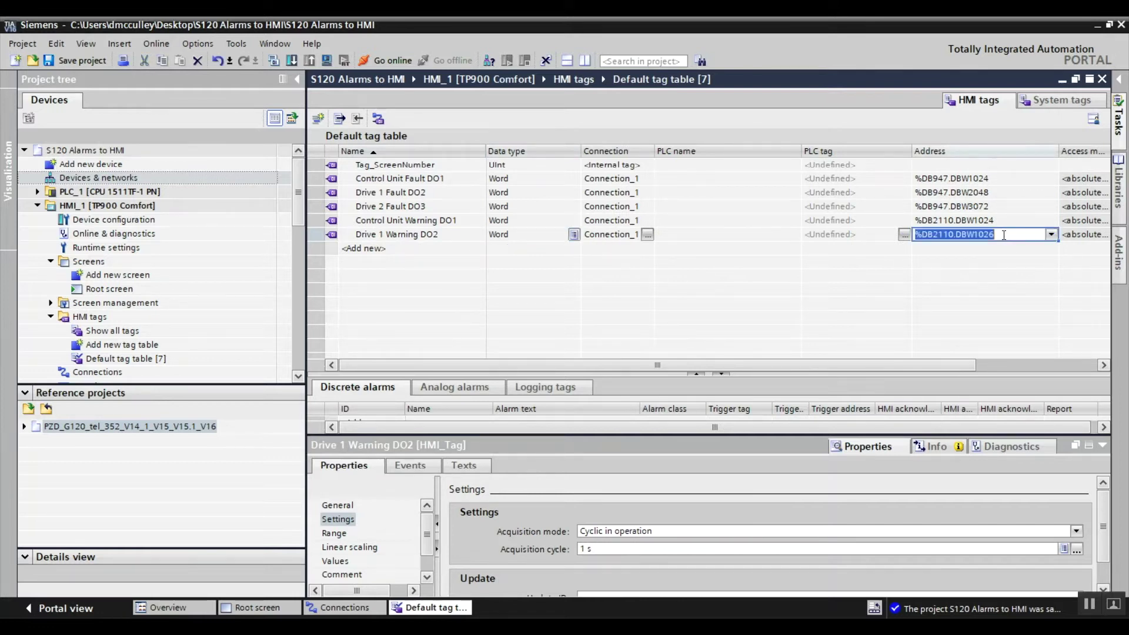
pyautogui.press('End')
pyautogui.press('BackSpace')
pyautogui.press('BackSpace')
pyautogui.press('BackSpace')
pyautogui.press('BackSpace')
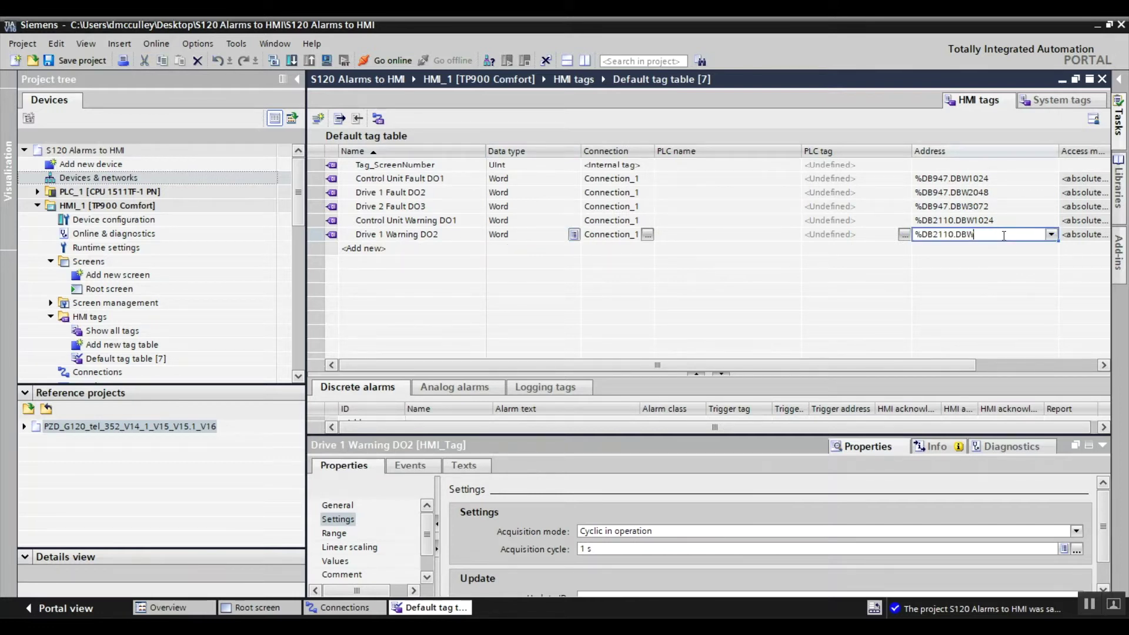
pyautogui.write('2048')
pyautogui.press('Return')
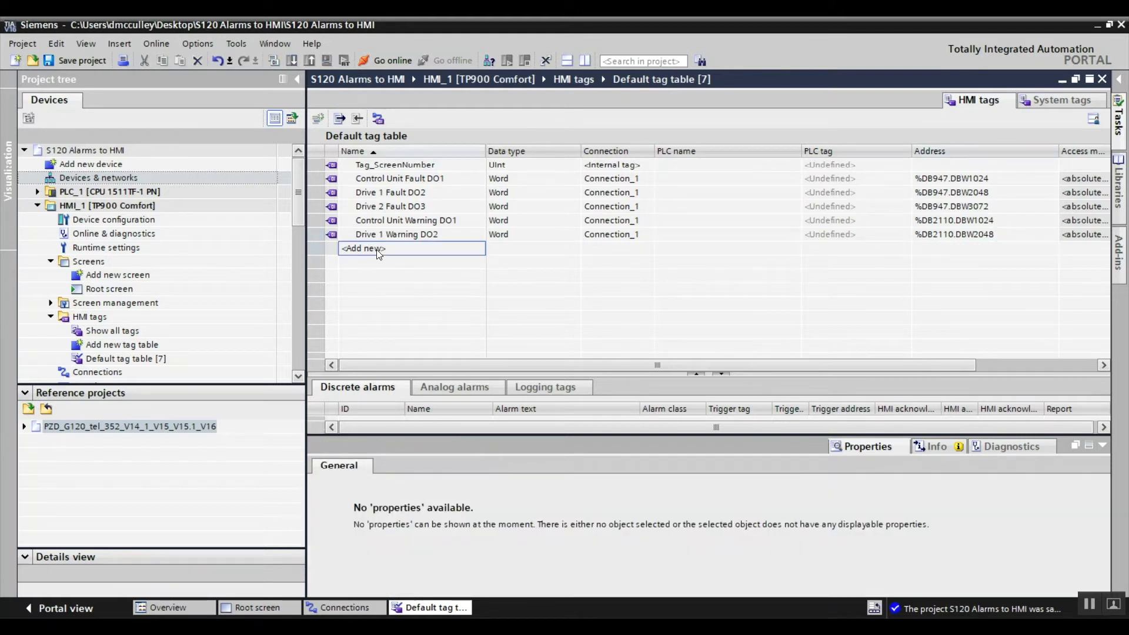
# Step: Add the tag Drive 2 Warning DO3 with address %DB2110.DBW3072
pyautogui.click(377, 250)
pyautogui.click(428, 249)
pyautogui.press('BackSpace')
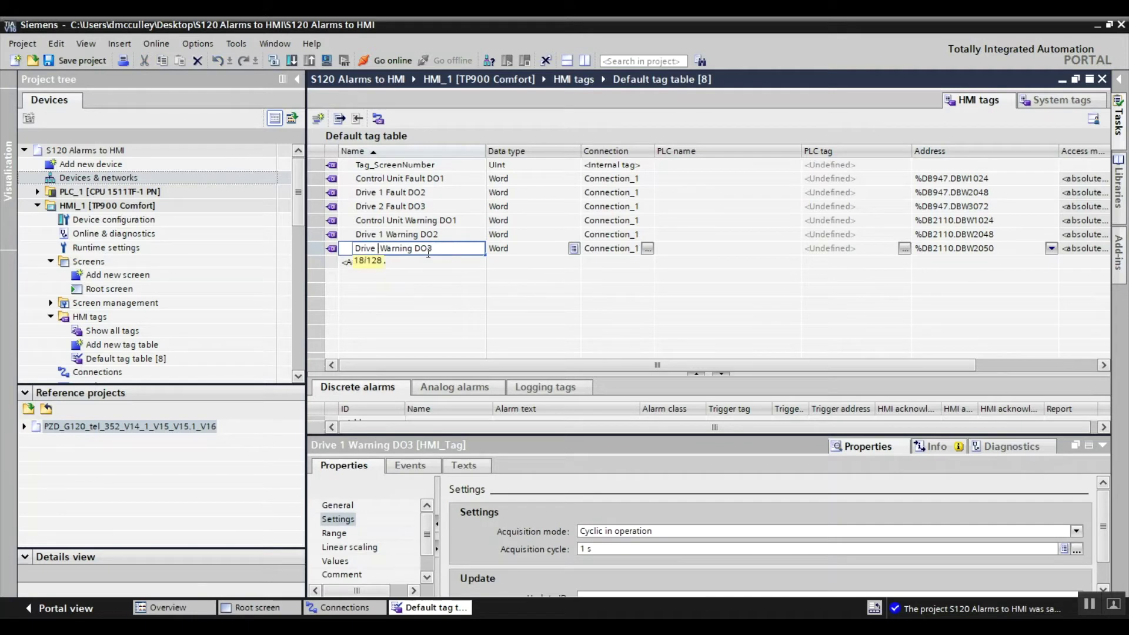
pyautogui.write('2')
pyautogui.press('Return')
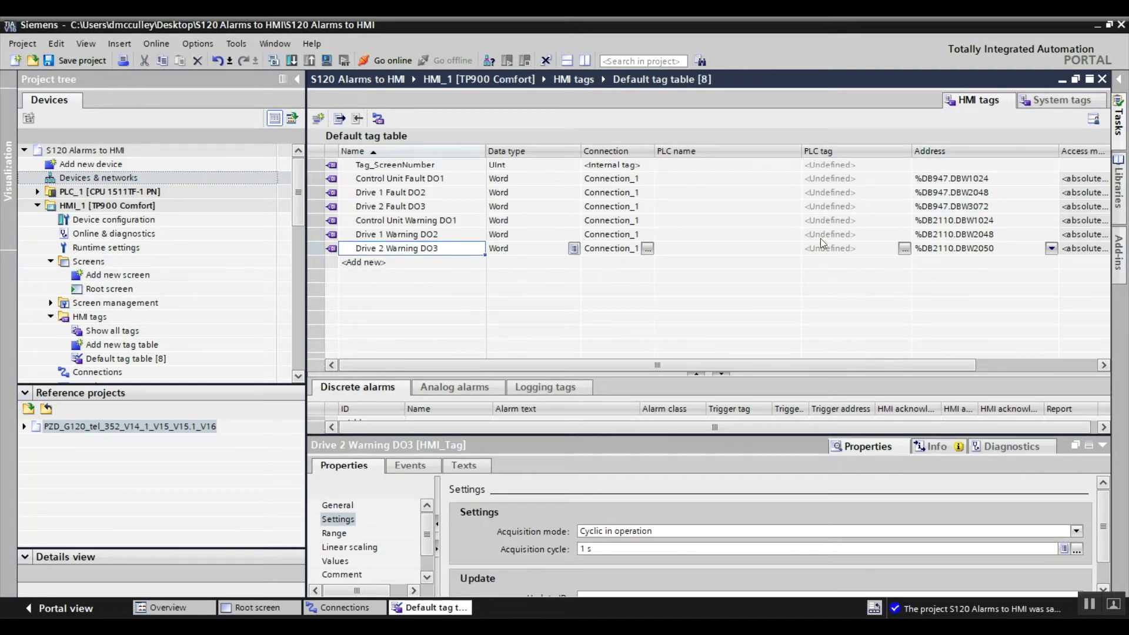
pyautogui.click(1007, 249)
pyautogui.click(1006, 244)
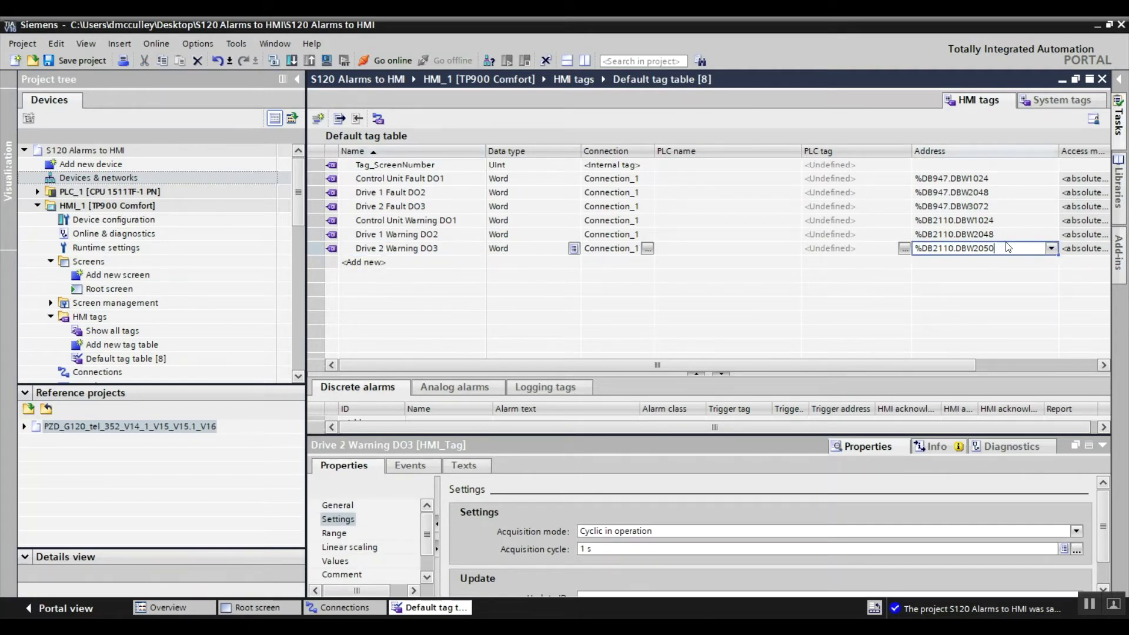
pyautogui.press('BackSpace')
pyautogui.press('BackSpace')
pyautogui.press('BackSpace')
pyautogui.press('BackSpace')
pyautogui.write('3072')
pyautogui.press('Return')
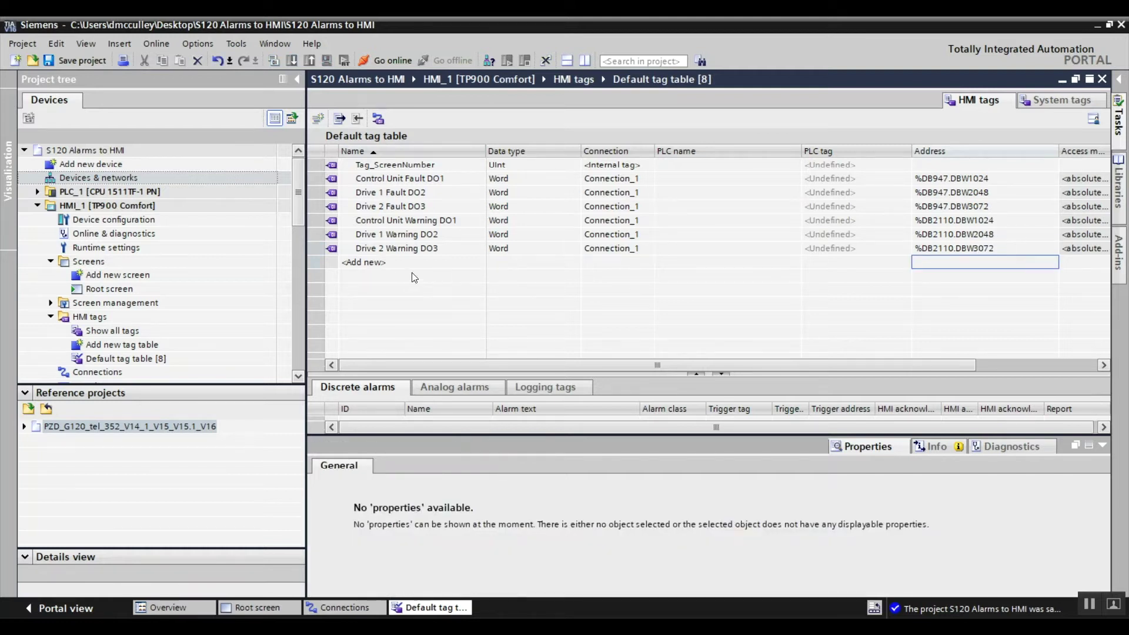
pyautogui.moveTo(305, 187); pyautogui.dragTo(309, 247)
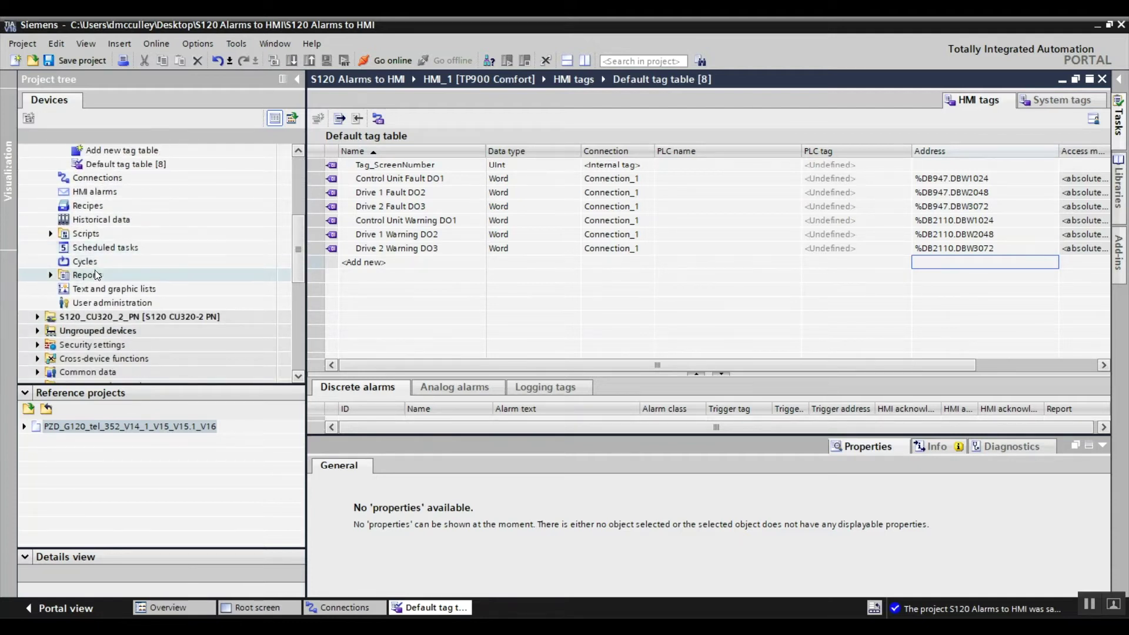
# Step: Create a new text list named Fault and Alarms in Text and graphic lists
pyautogui.doubleClick(102, 288)
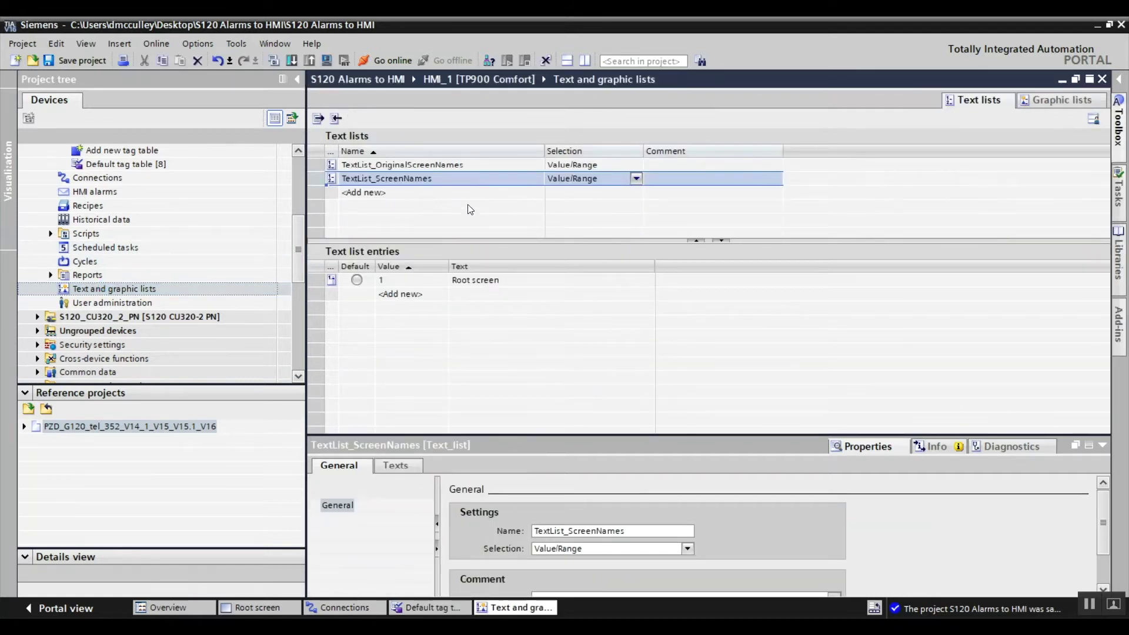
pyautogui.click(407, 194)
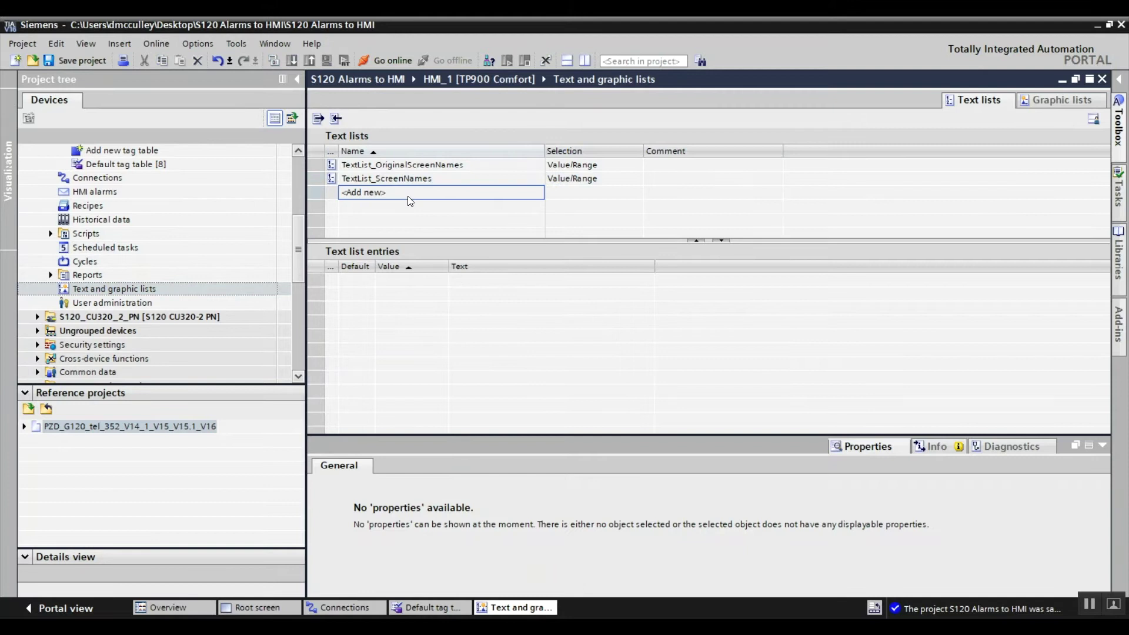
pyautogui.write('Fault and Alr')
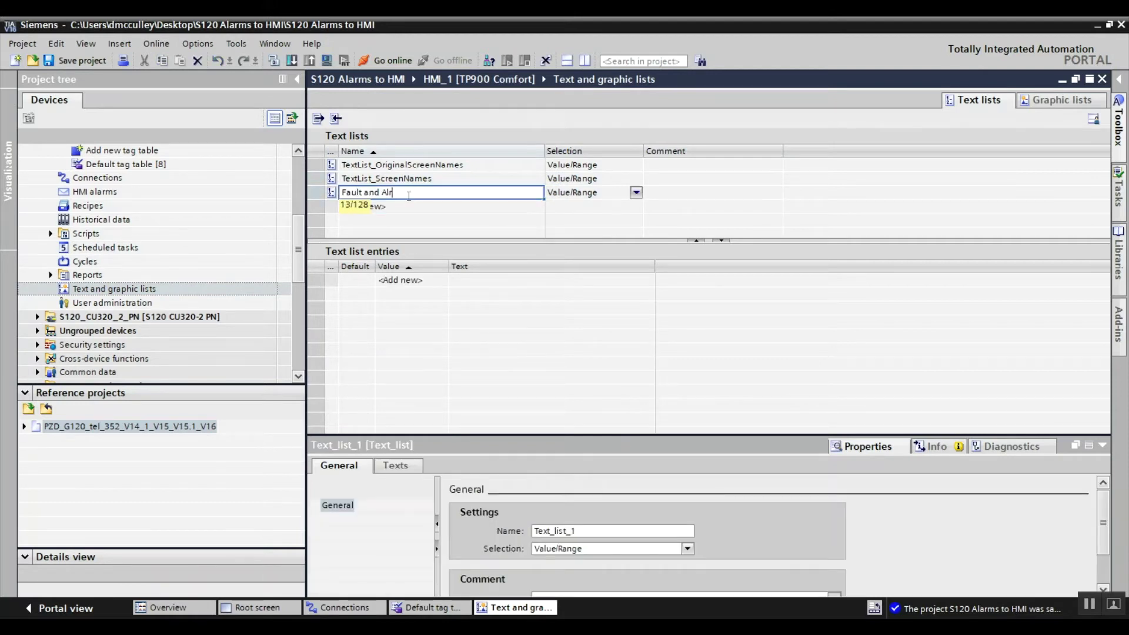
pyautogui.write('msms')
pyautogui.click(399, 279)
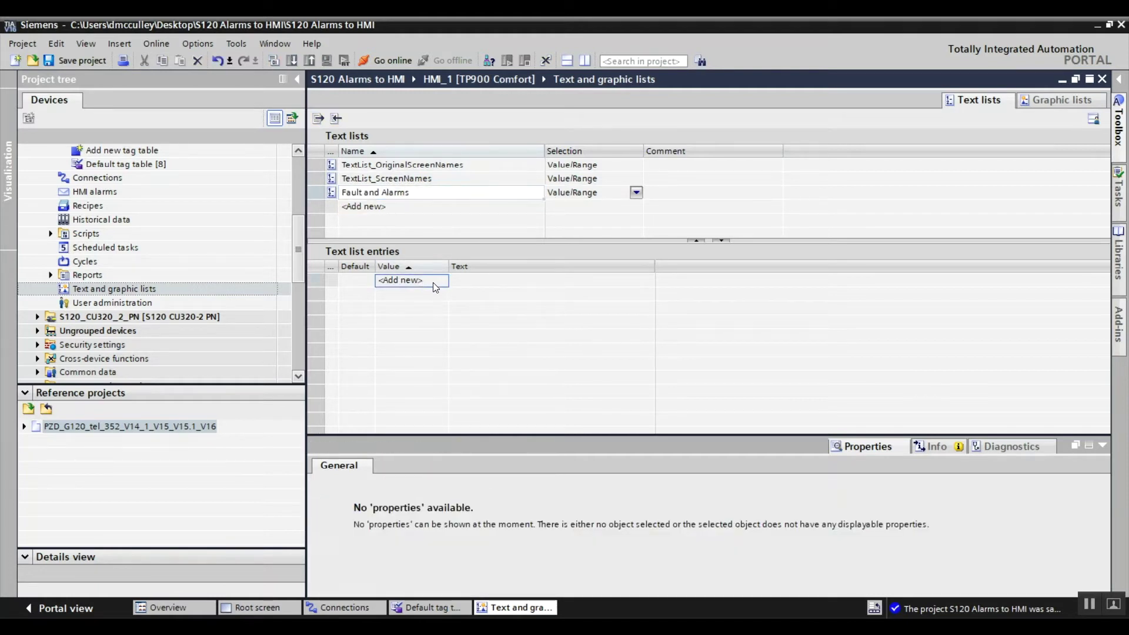
# Step: Add the list's first entry with type Single value and value 0
pyautogui.click(411, 278)
pyautogui.click(412, 280)
pyautogui.click(441, 280)
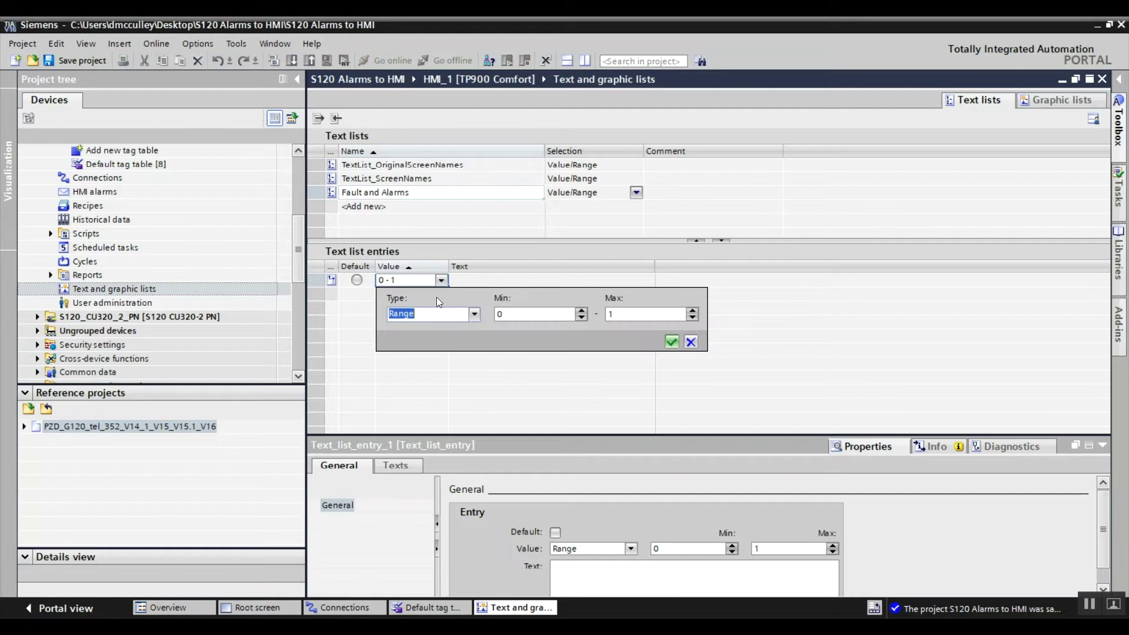
pyautogui.click(464, 313)
pyautogui.click(406, 328)
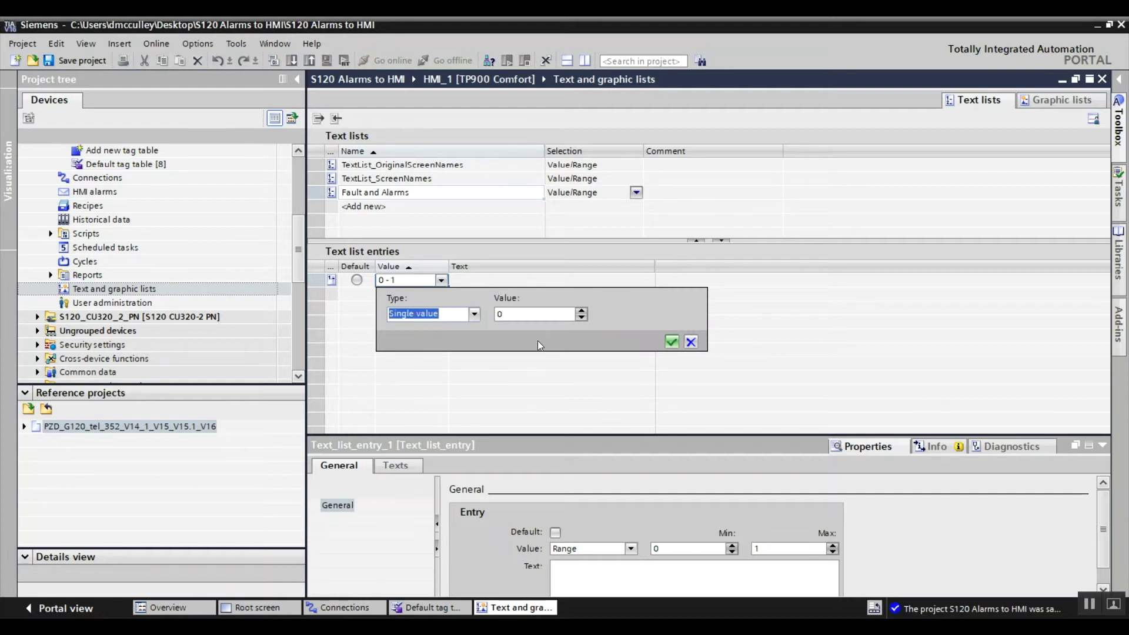
pyautogui.click(670, 341)
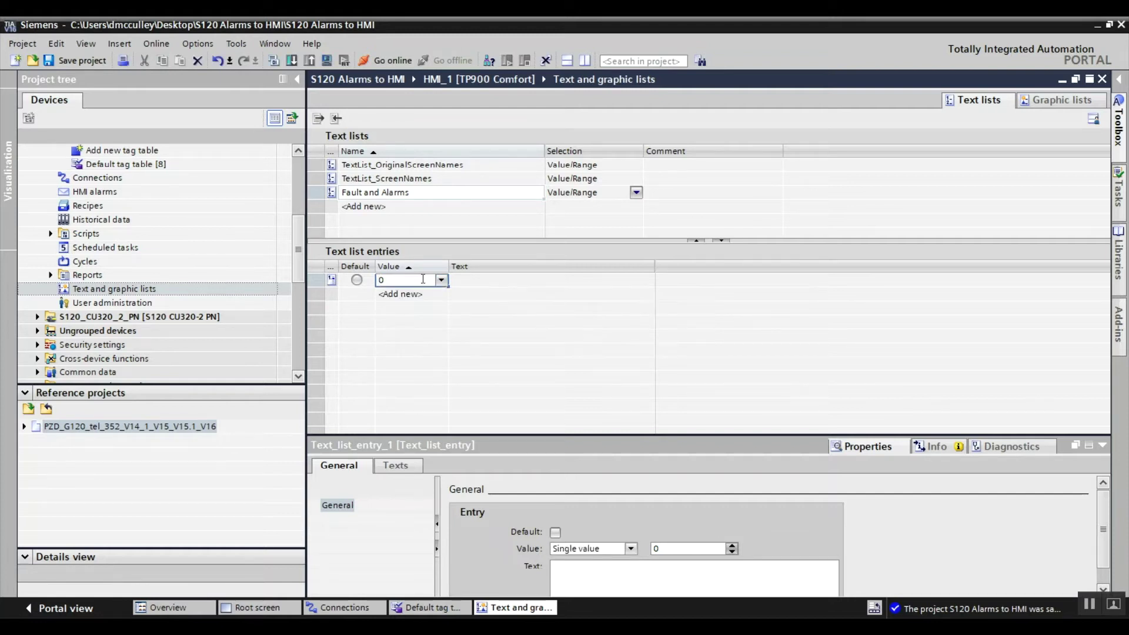
# Step: In the Excel S120 faults sheet, copy cells B3:C1479 holding fault numbers and long names
pyautogui.moveTo(694, 626)
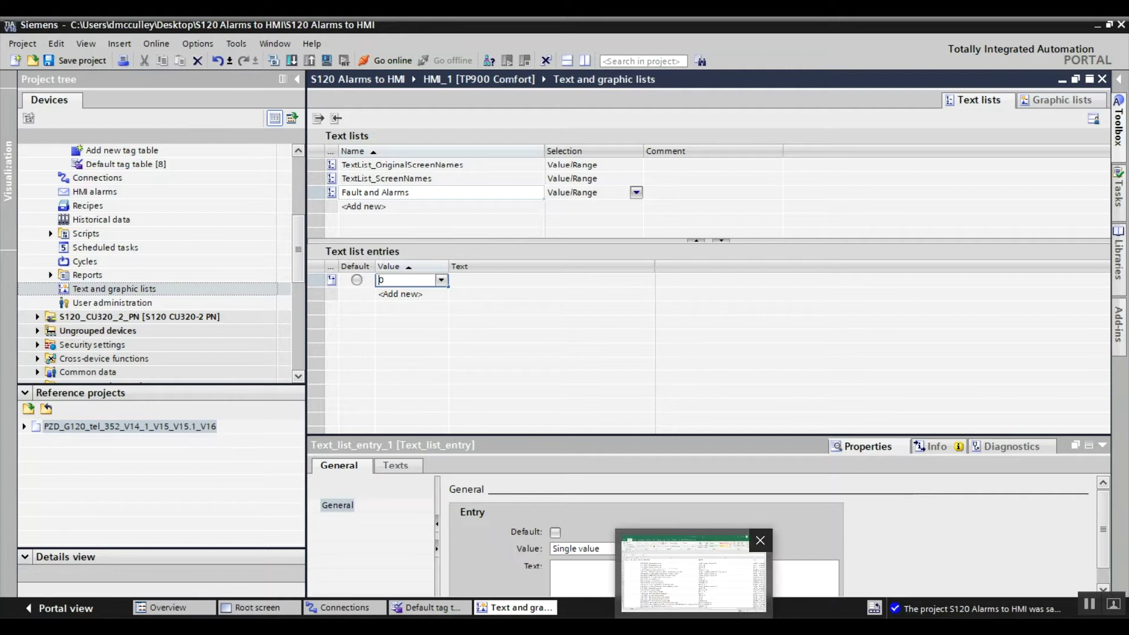
pyautogui.click(694, 573)
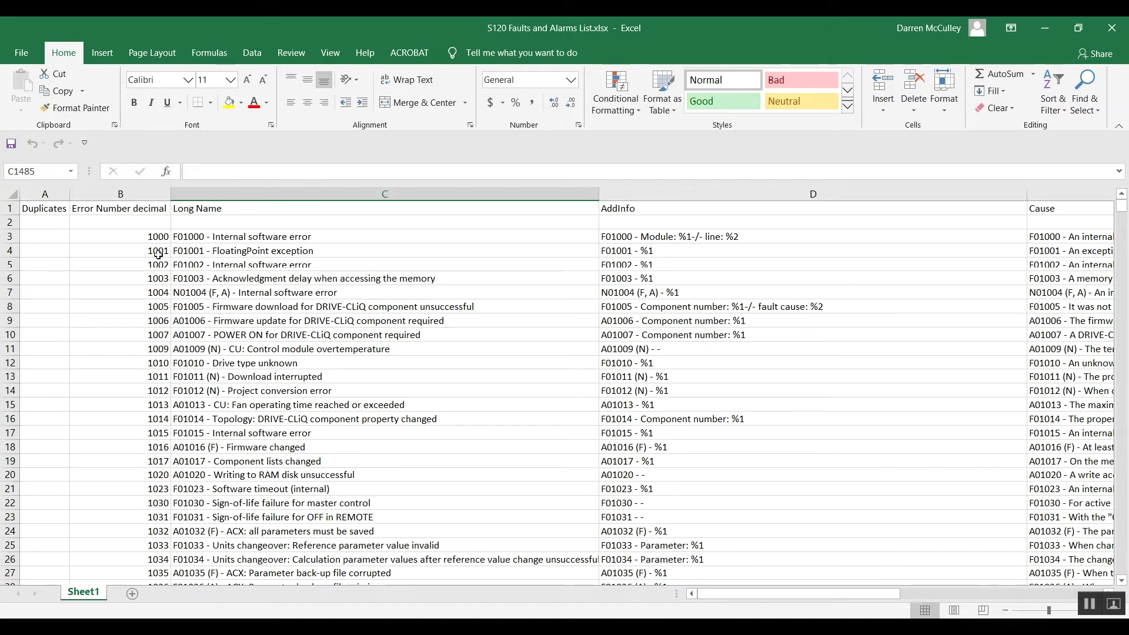
pyautogui.moveTo(148, 238); pyautogui.dragTo(275, 527)
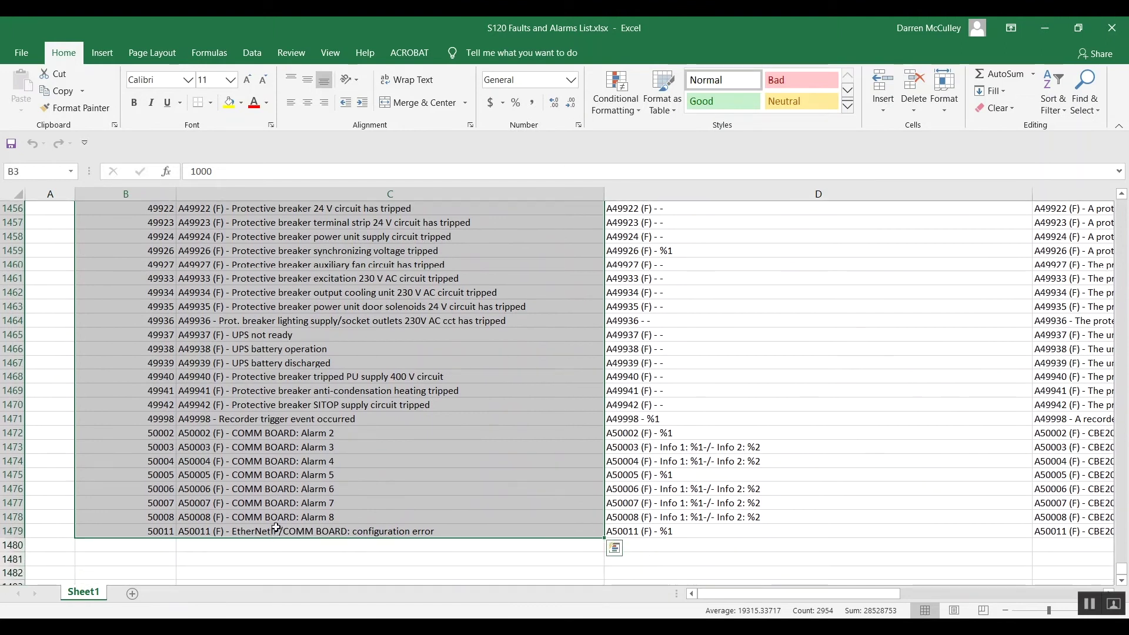
pyautogui.rightClick(296, 410)
pyautogui.click(330, 124)
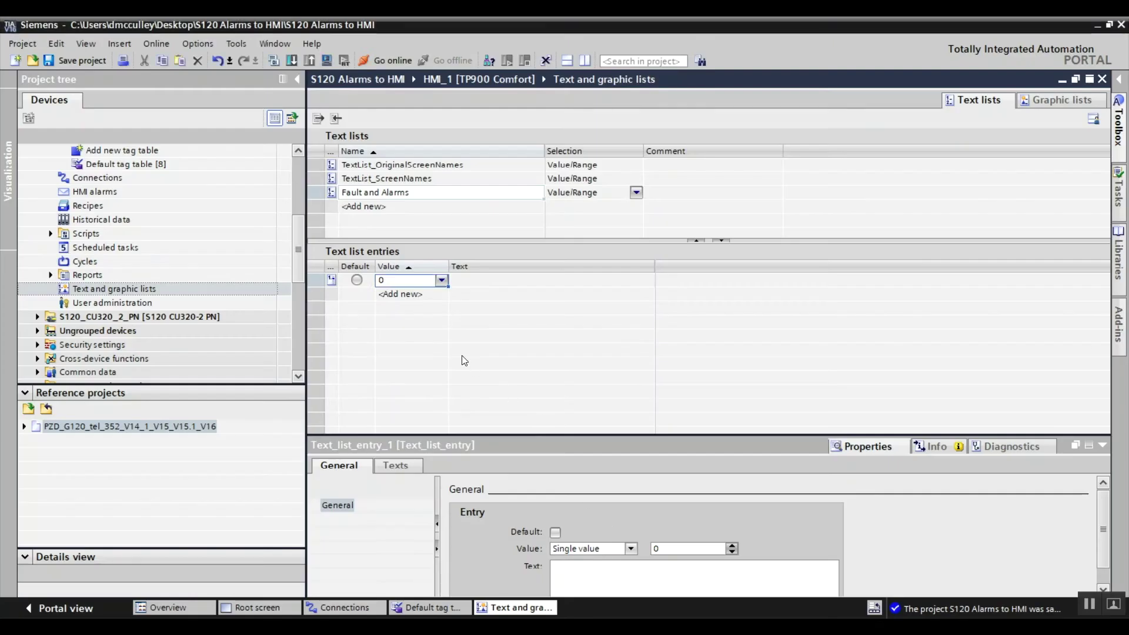
# Step: Paste the copied S120 faults into the text list entry, overwriting its entry attributes
pyautogui.rightClick(404, 283)
pyautogui.click(509, 336)
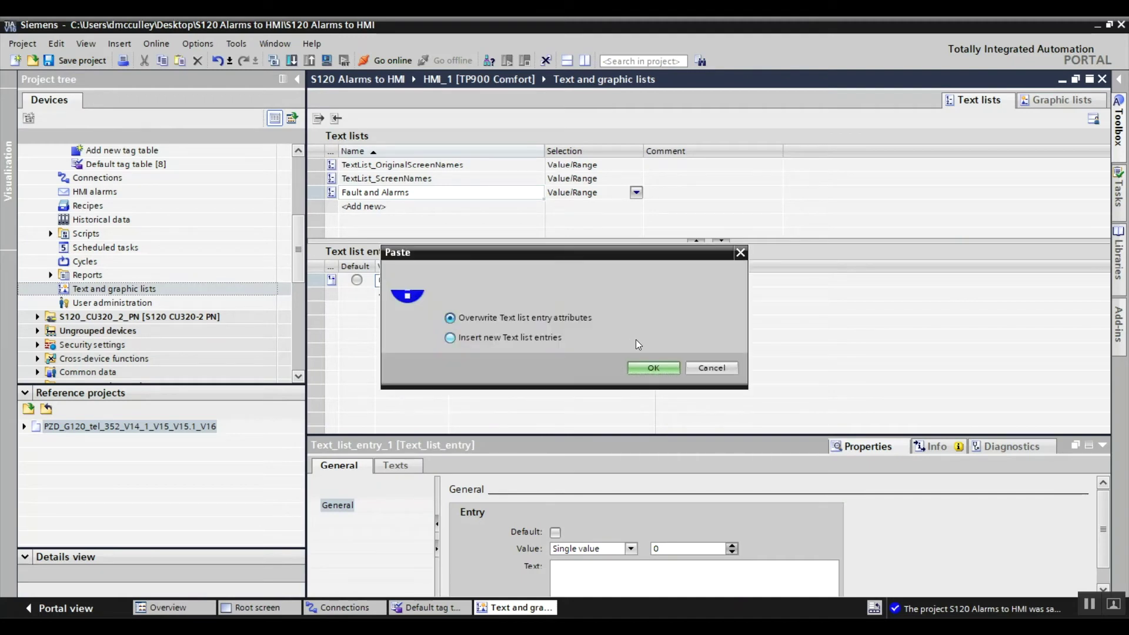
pyautogui.click(652, 367)
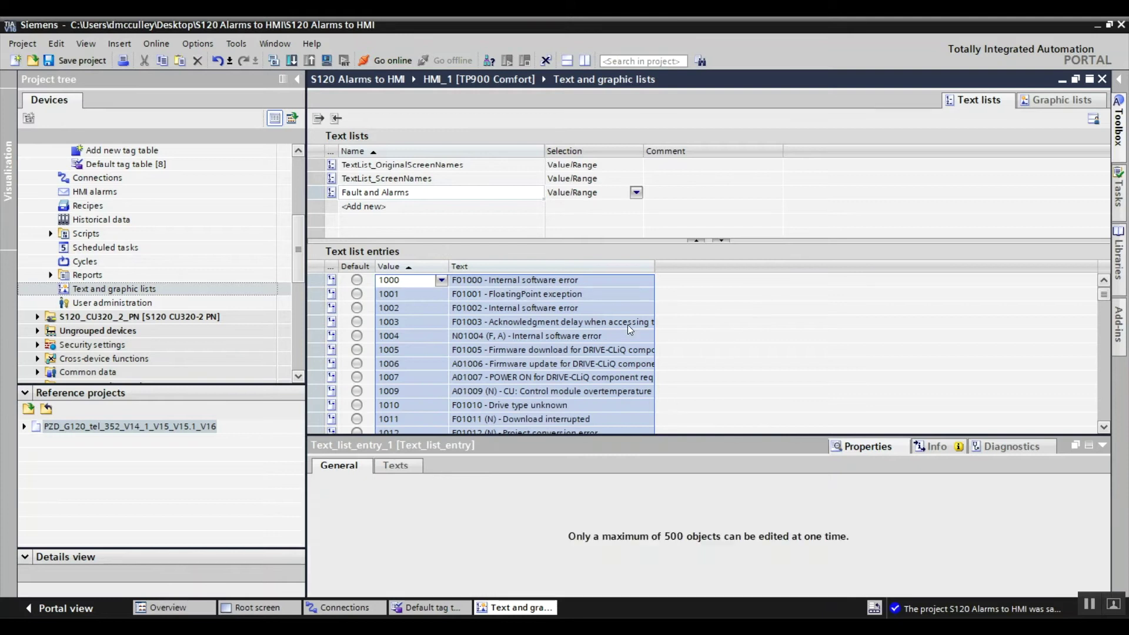
pyautogui.scroll(2, 297, 269)
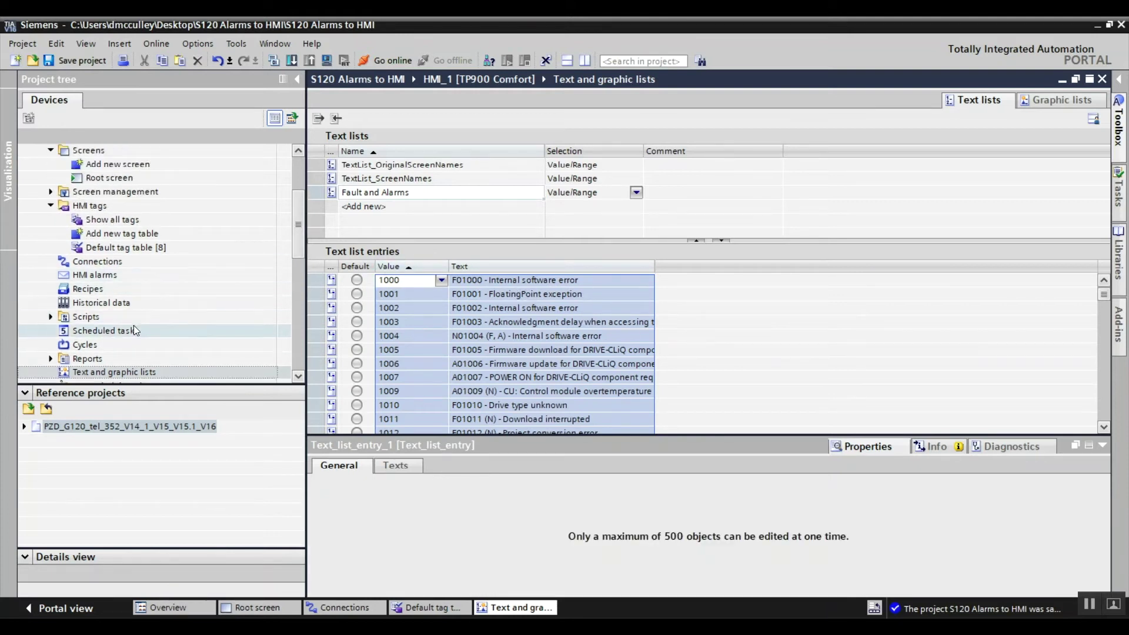
# Step: Add a new analog alarm in the HMI alarms editor's Analog alarms list
pyautogui.doubleClick(108, 276)
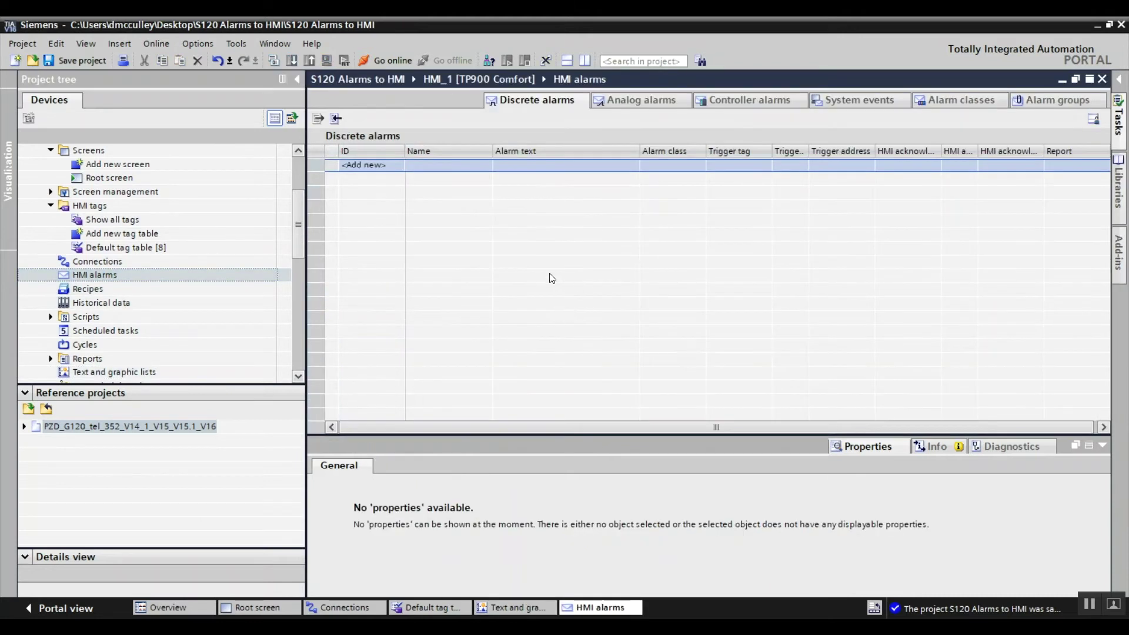
pyautogui.click(635, 101)
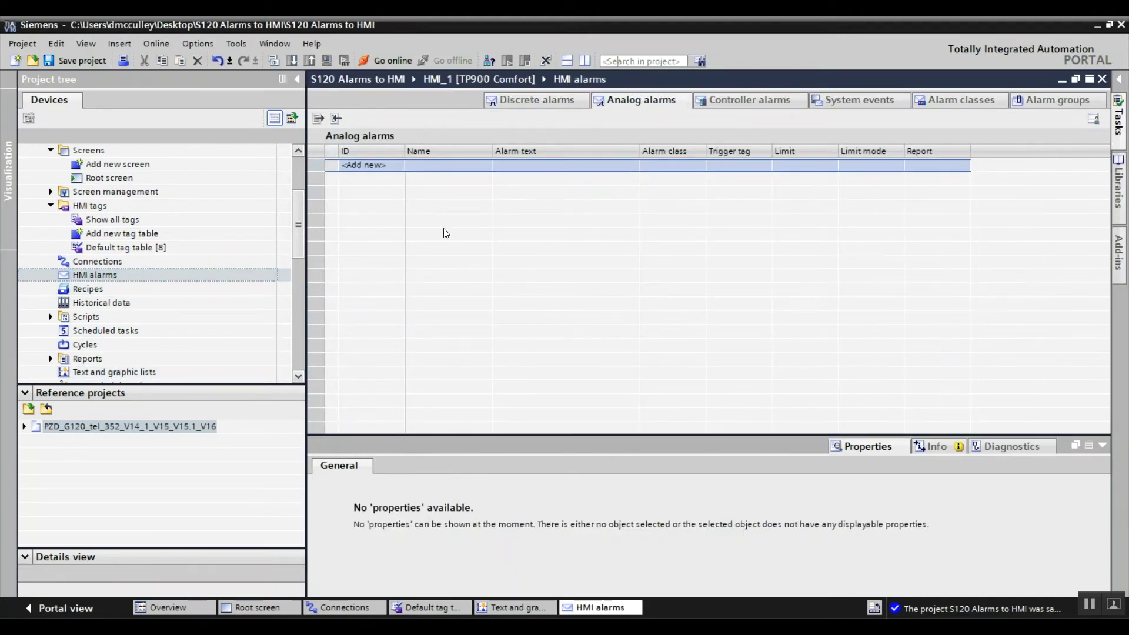
pyautogui.click(379, 167)
pyautogui.click(445, 167)
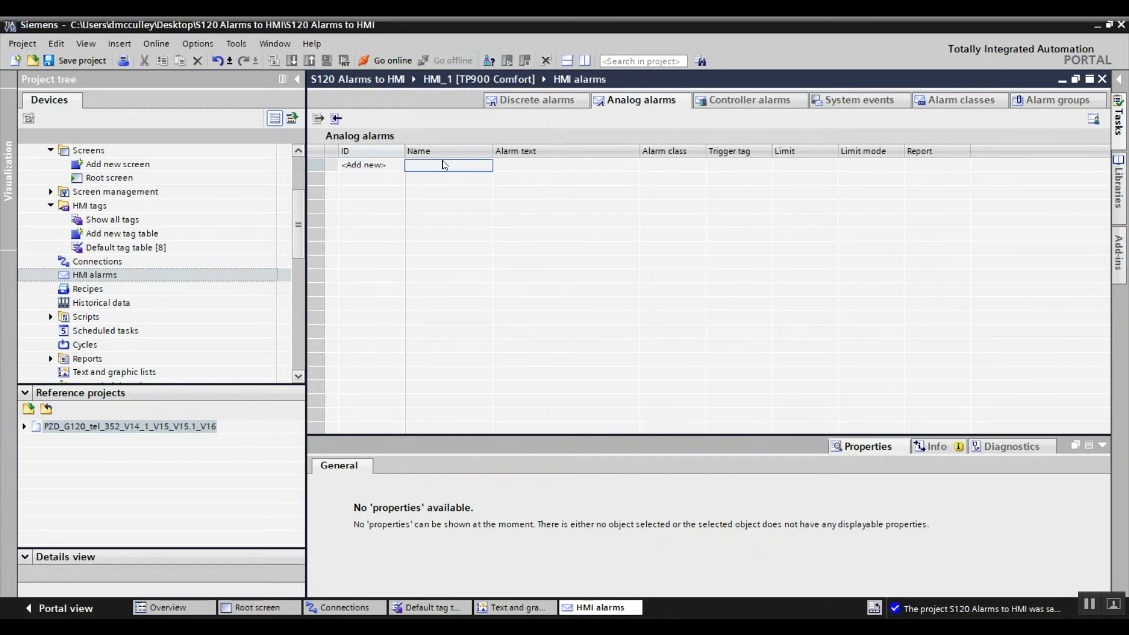
pyautogui.click(380, 169)
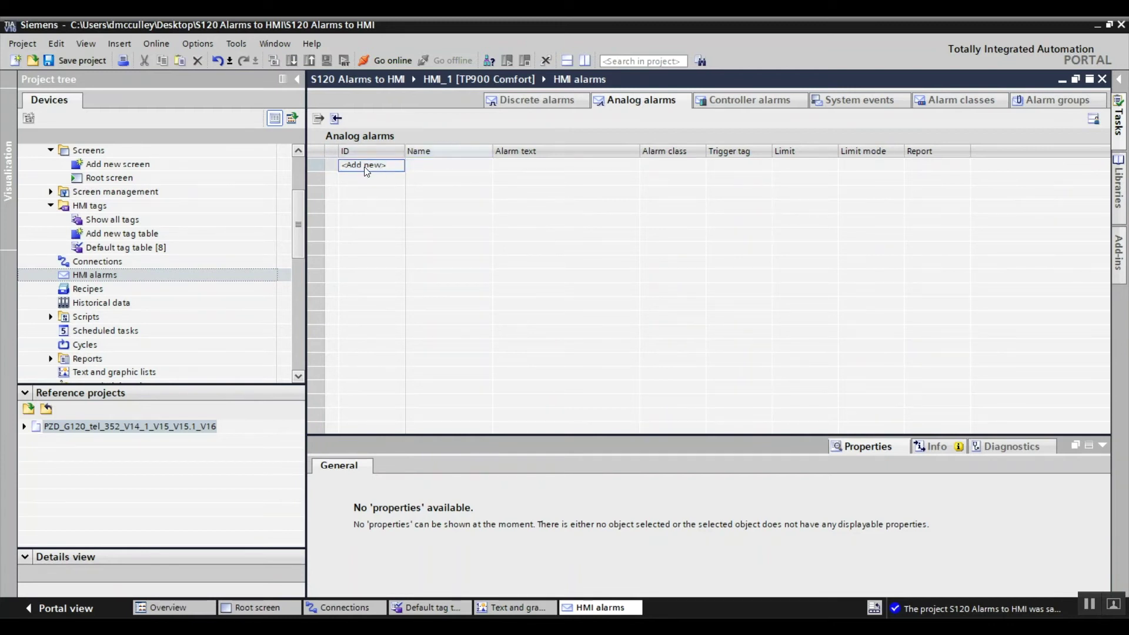
pyautogui.doubleClick(380, 166)
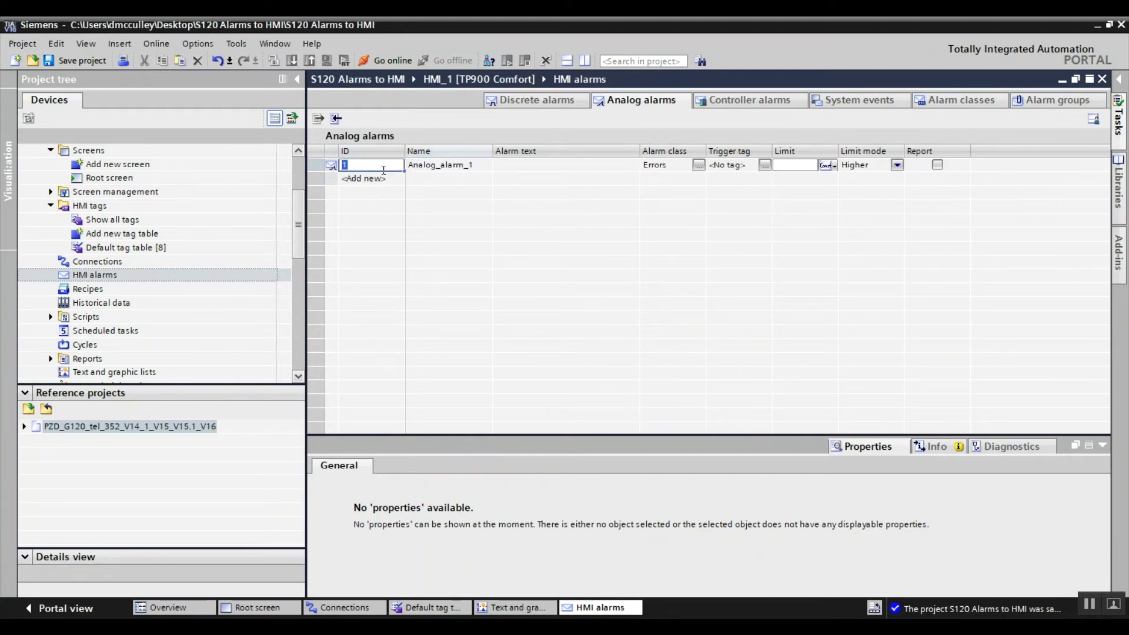
# Step: Name analog alarm 1 Control Unit Fault with alarm text 'Control Unit Fault:'
pyautogui.click(458, 167)
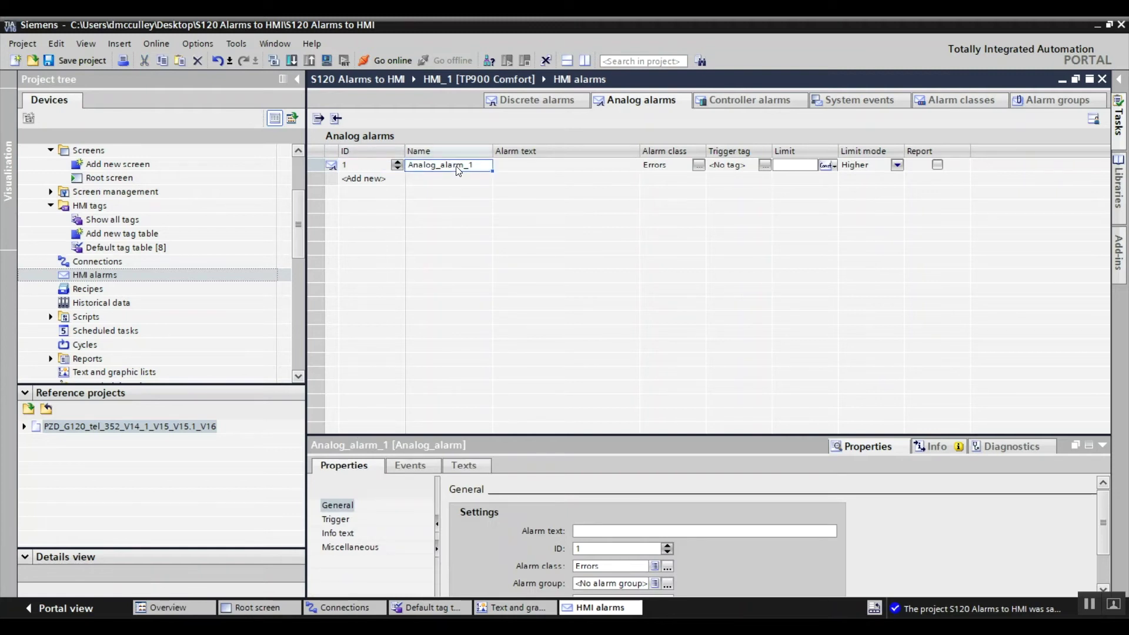
pyautogui.doubleClick(458, 167)
pyautogui.write('Control Unit Fault')
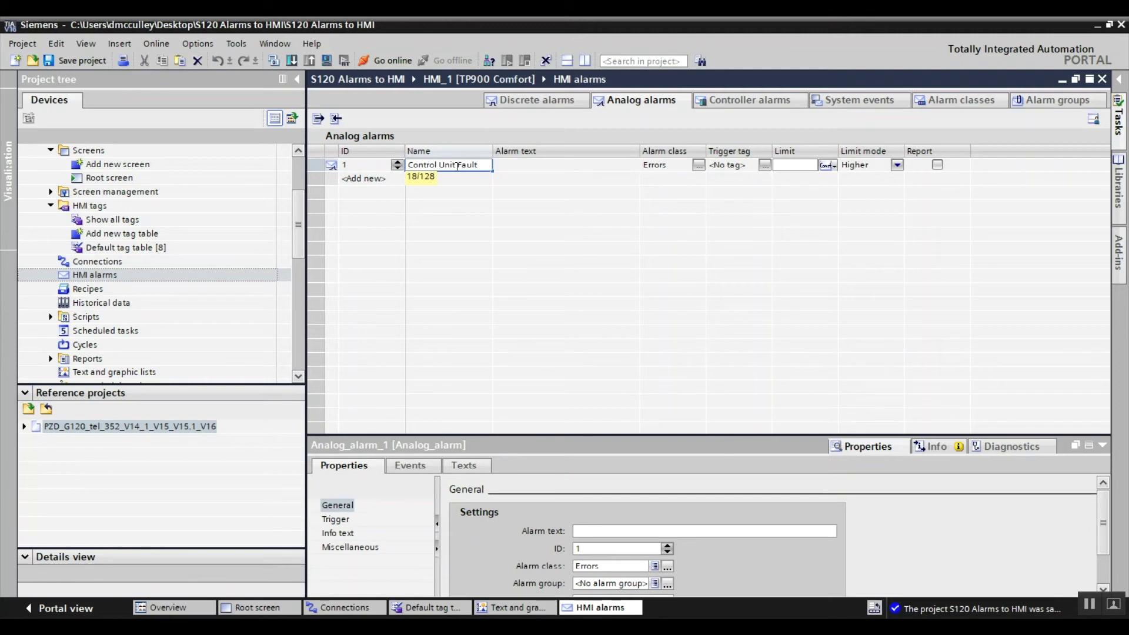
pyautogui.click(510, 165)
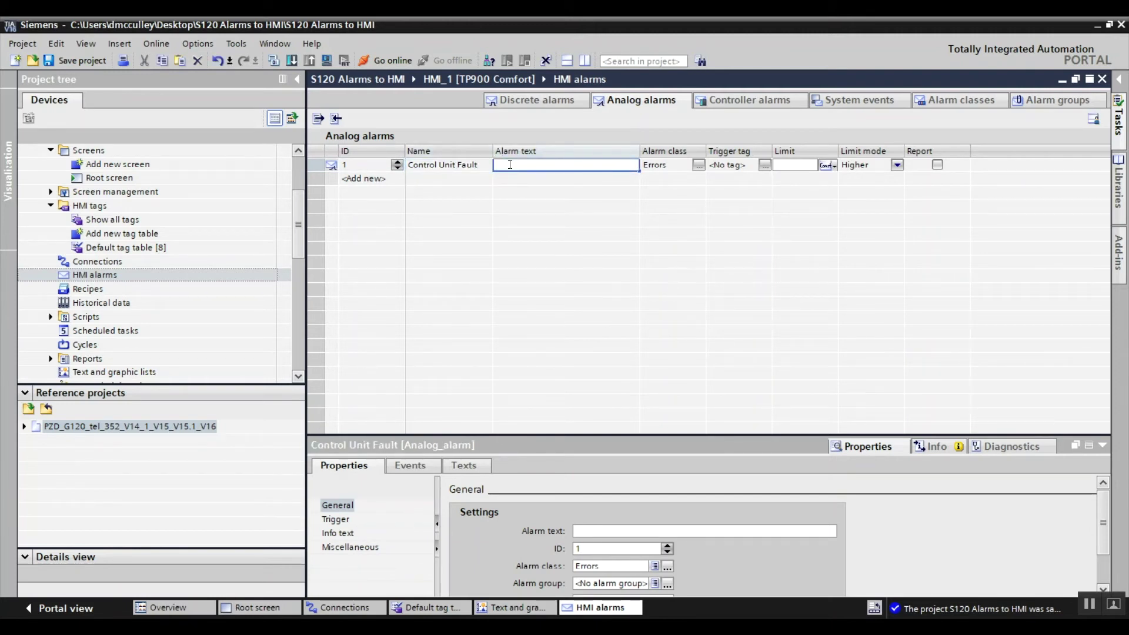
pyautogui.write('Control Unit Fault:')
# Step: Insert a Fault and Alarms text list field, driven by tag Control Unit Fault DO1, into the alarm text
pyautogui.rightClick(583, 165)
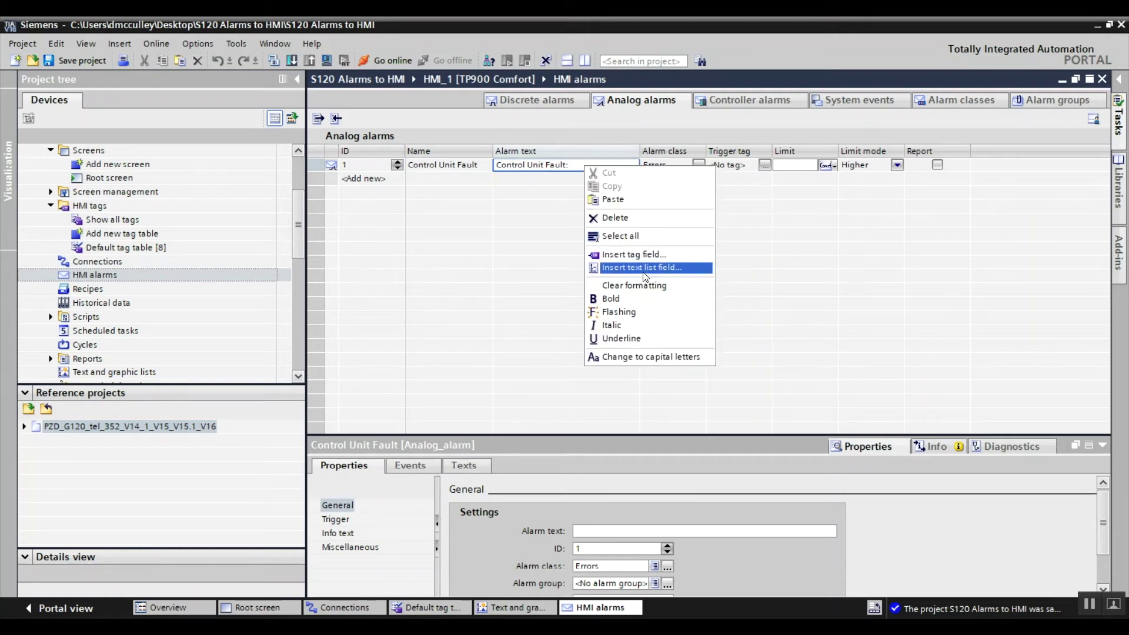
pyautogui.click(644, 273)
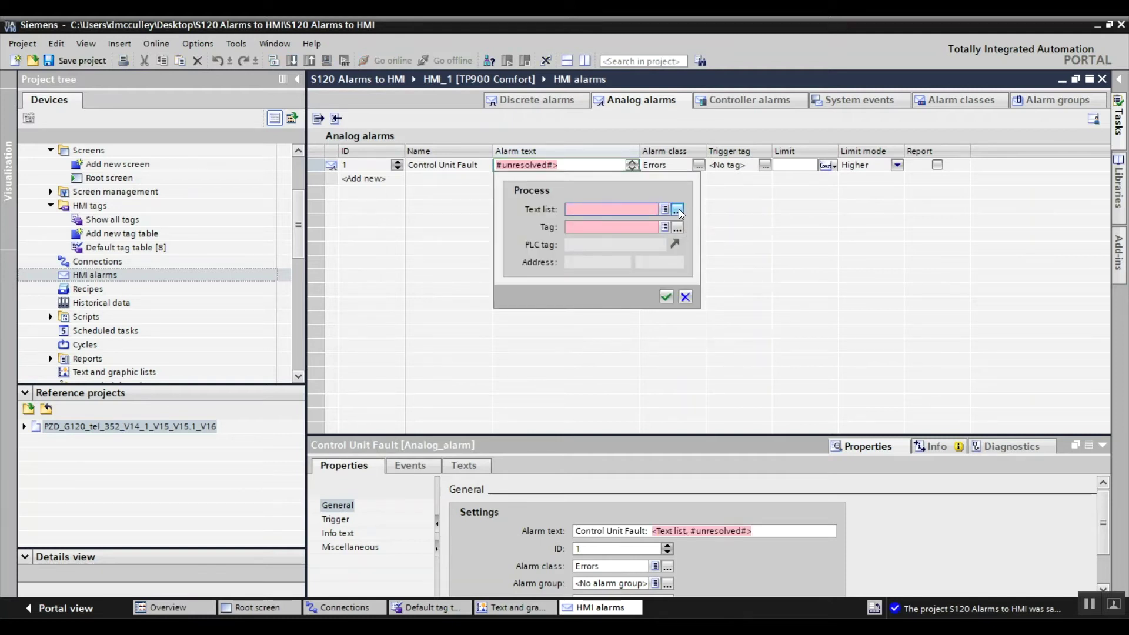
pyautogui.click(678, 210)
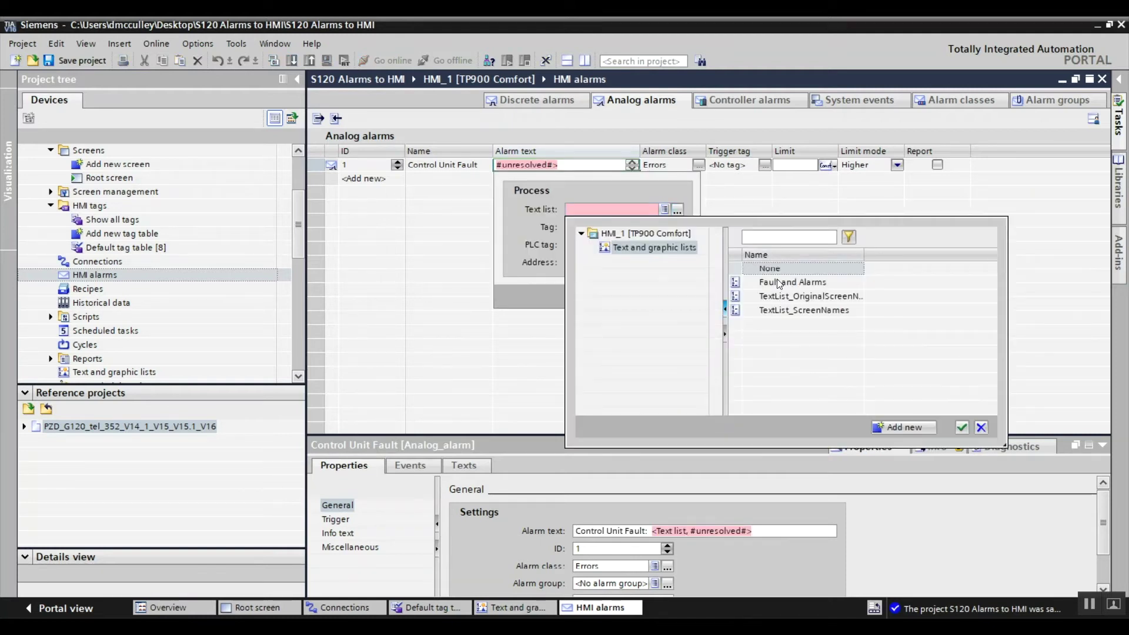
pyautogui.click(779, 283)
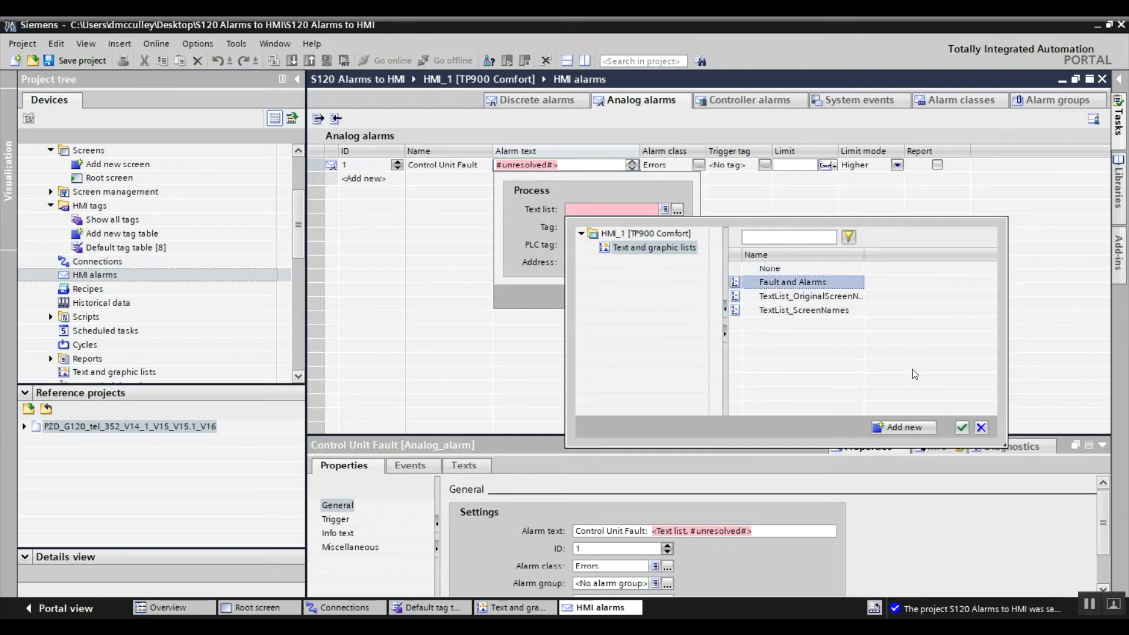
pyautogui.click(961, 428)
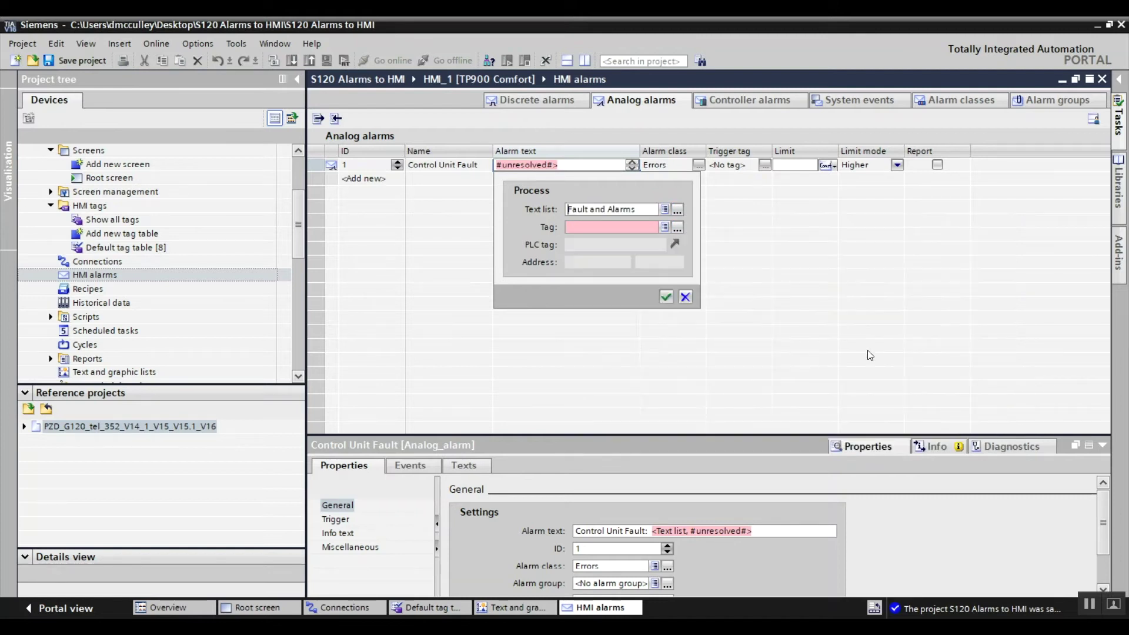
pyautogui.click(677, 228)
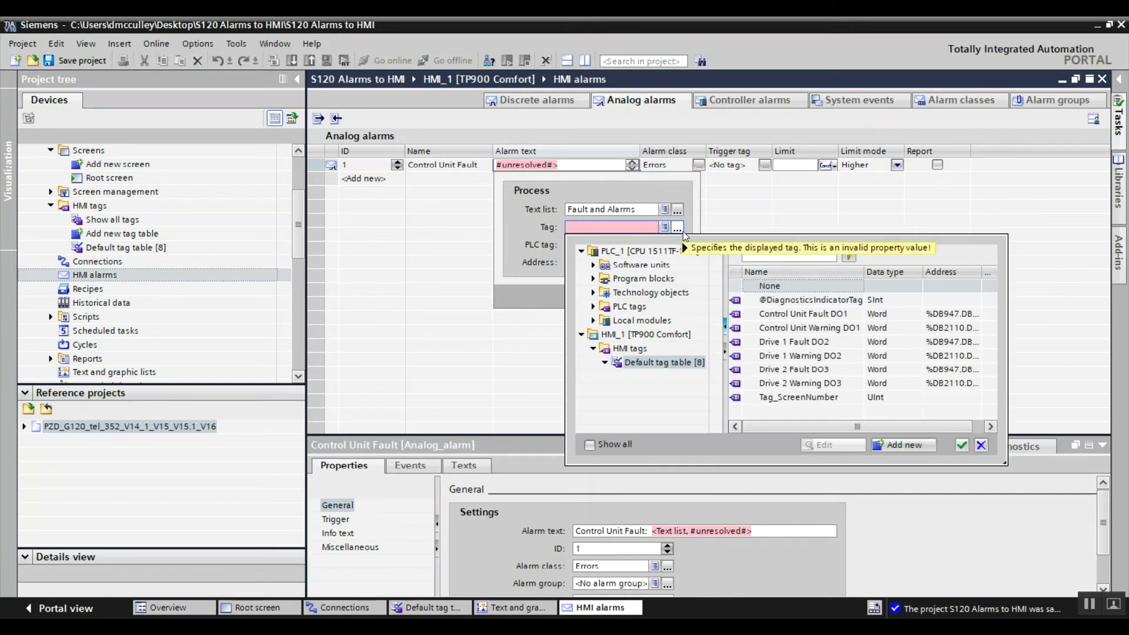
pyautogui.click(795, 314)
pyautogui.click(960, 445)
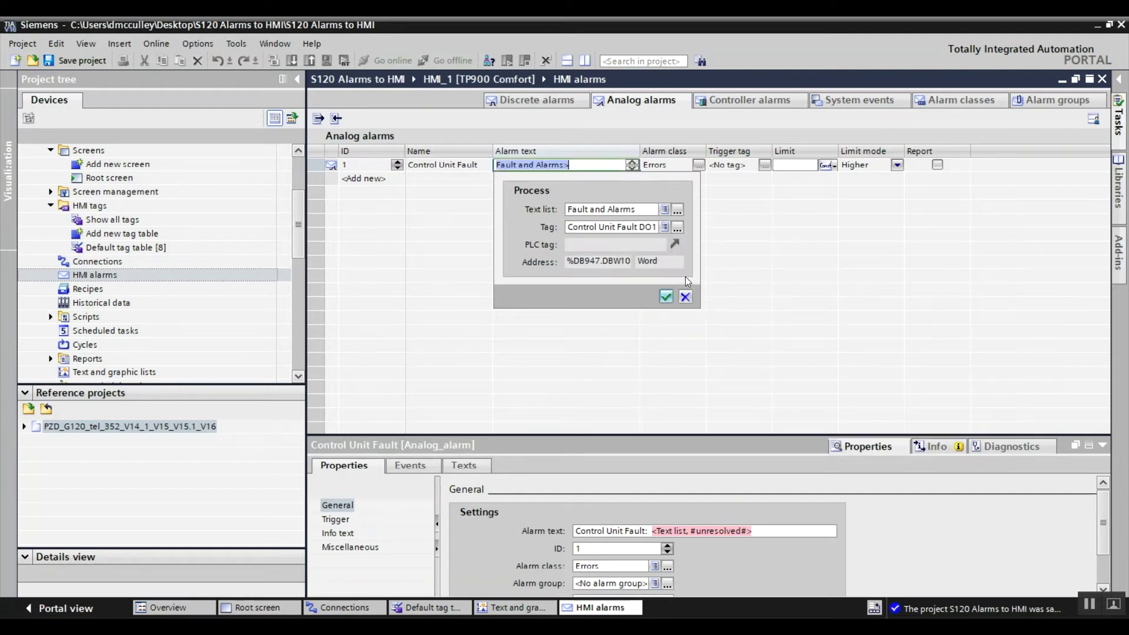
pyautogui.click(665, 296)
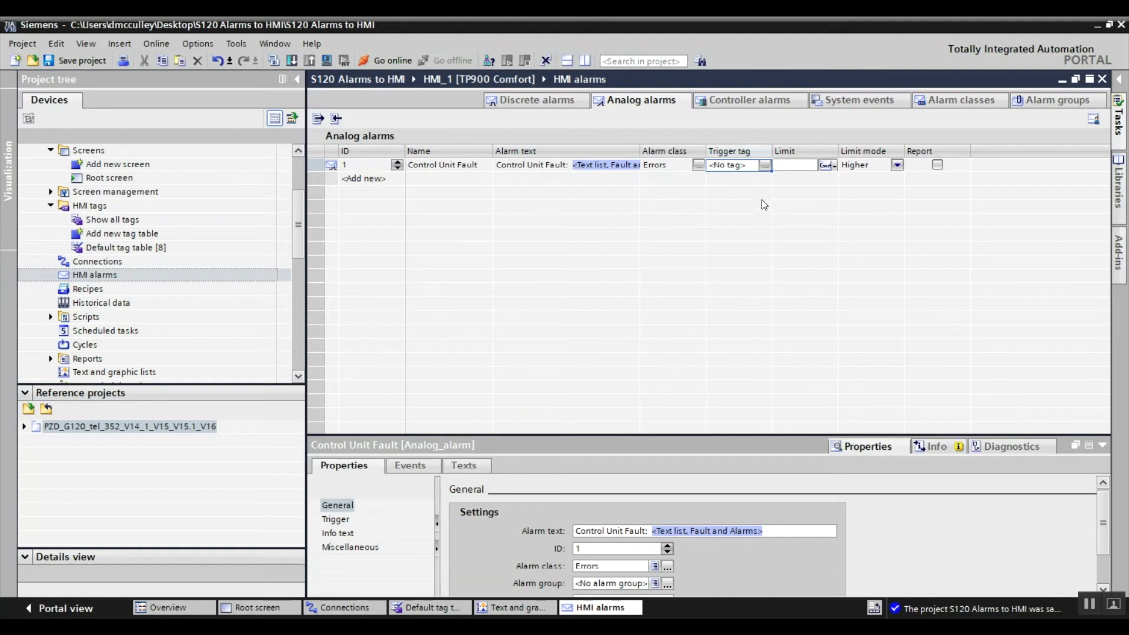
# Step: Set the Control Unit Fault alarm's trigger tag to Control Unit Fault DO1 and its limit to 0
pyautogui.click(767, 167)
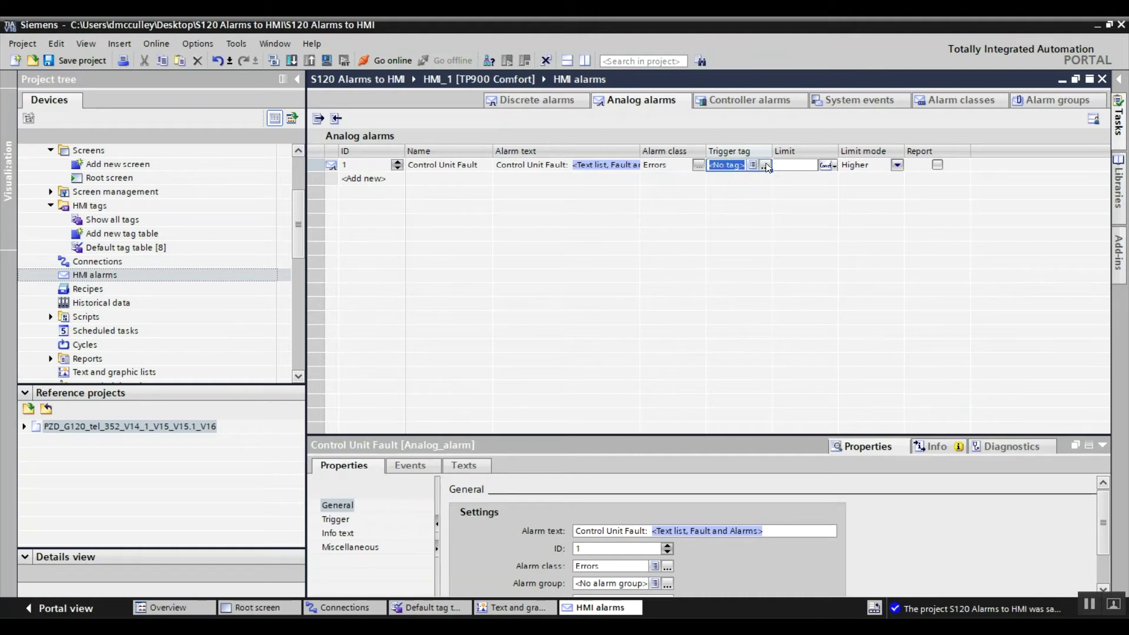
pyautogui.click(767, 166)
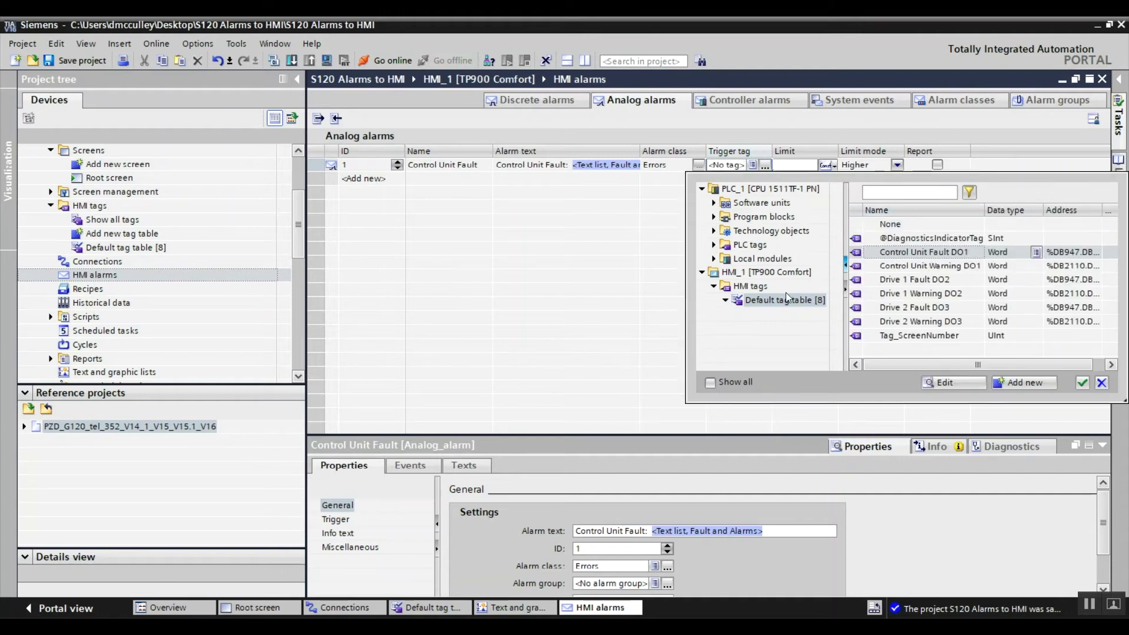
pyautogui.click(1082, 383)
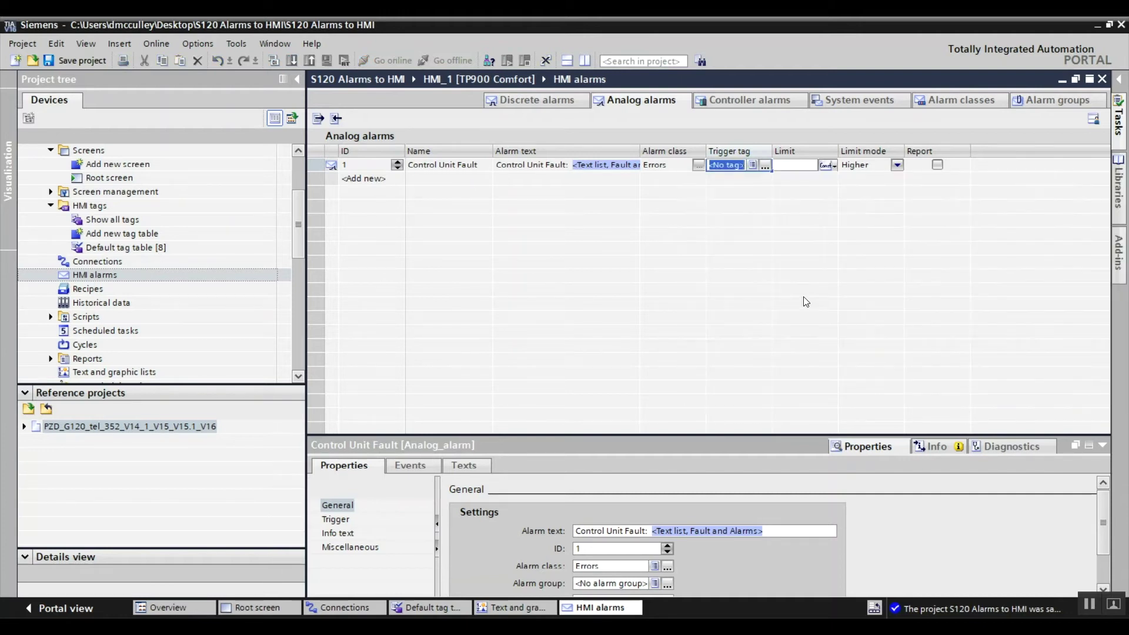
pyautogui.click(812, 171)
pyautogui.write('0')
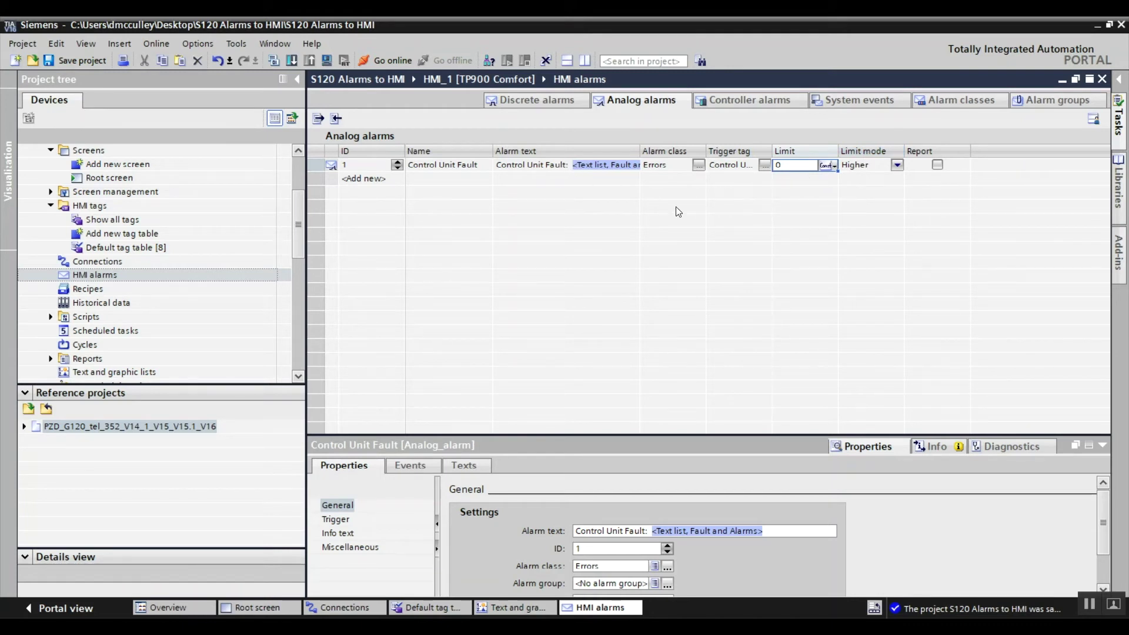
pyautogui.click(384, 182)
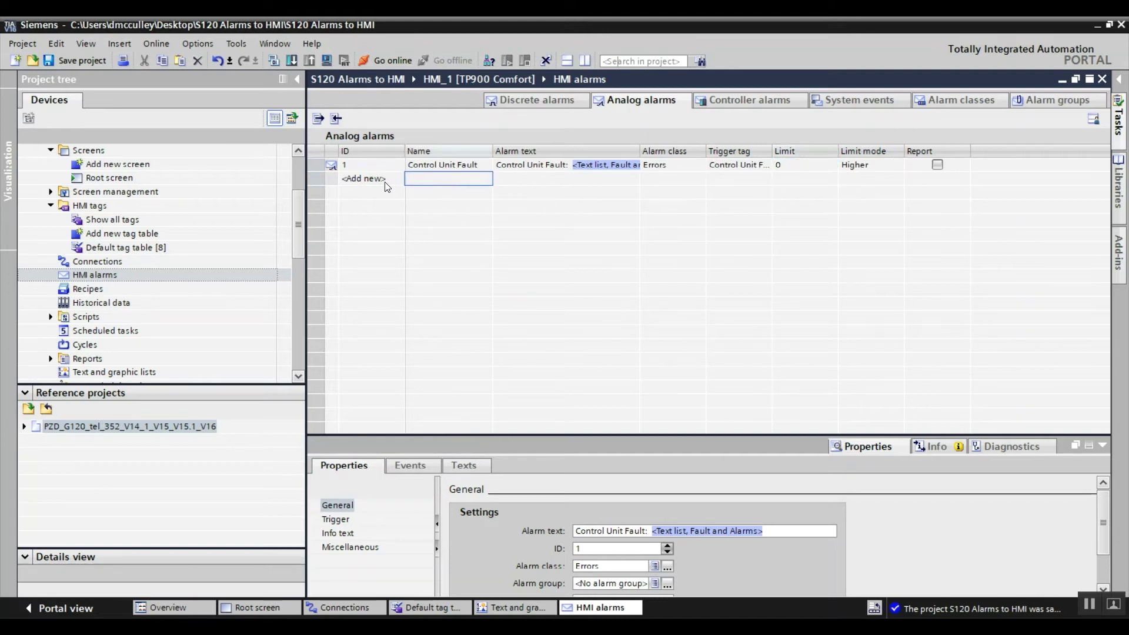
# Step: Add a second analog alarm named Drive 1 Fault with alarm text 'Drive 1 Fault:'
pyautogui.click(381, 183)
pyautogui.click(438, 182)
pyautogui.click(438, 180)
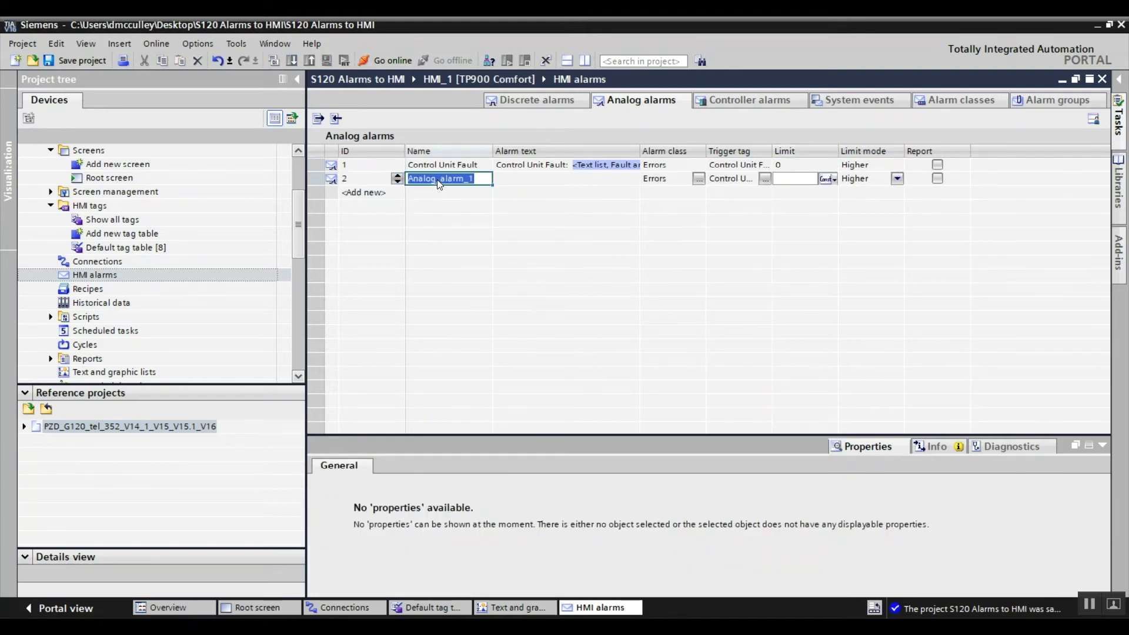
pyautogui.write('D')
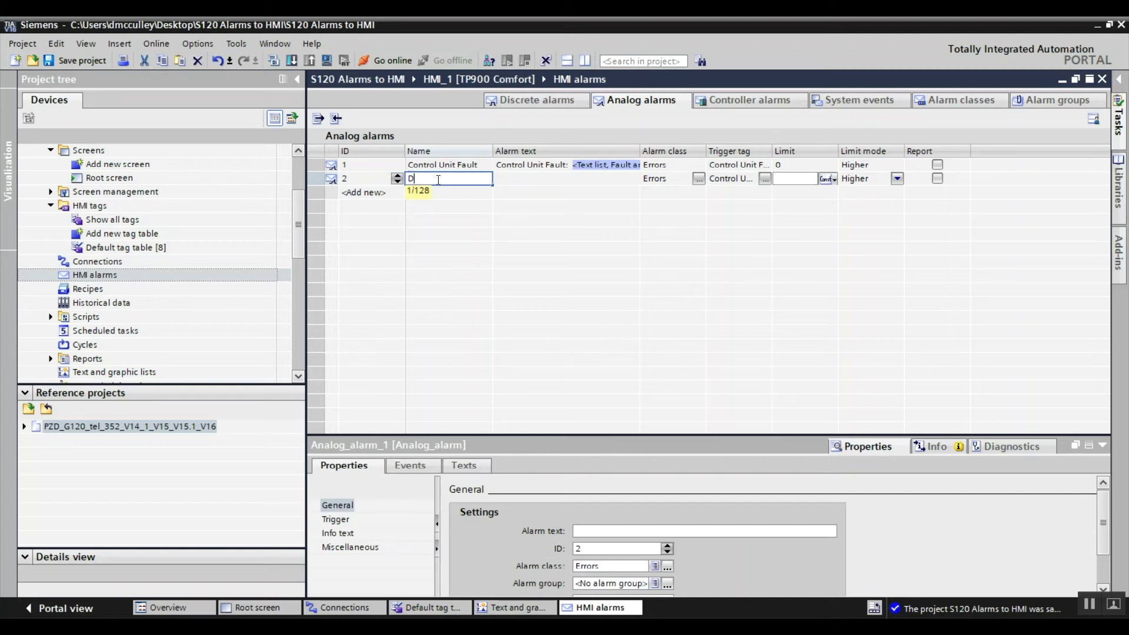
pyautogui.write('rive 1 Fault')
pyautogui.click(536, 182)
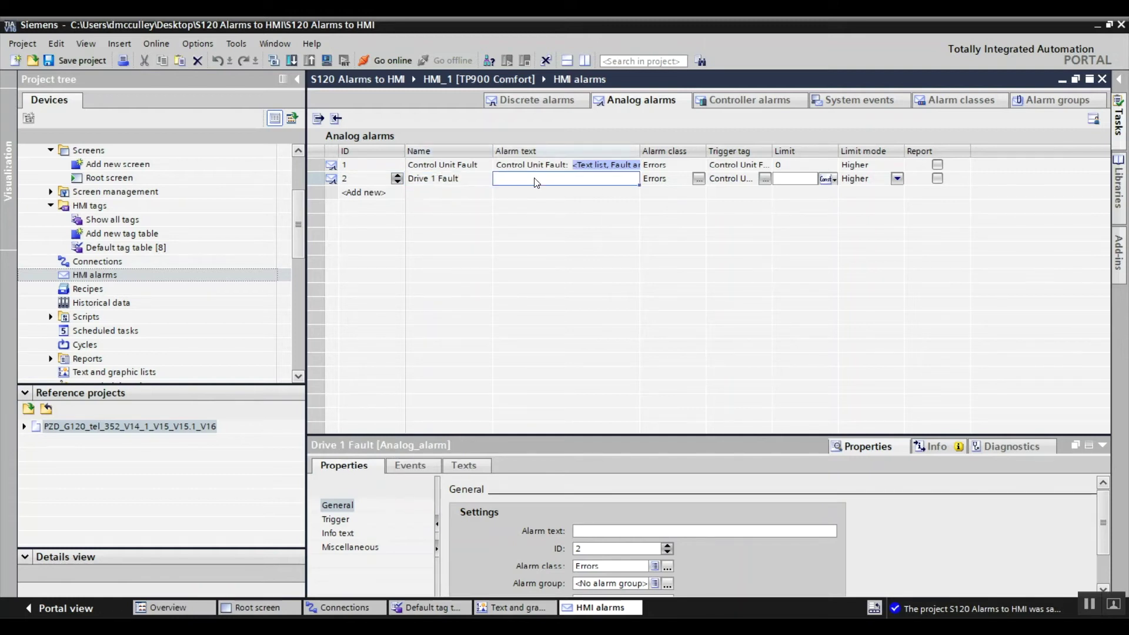
pyautogui.write('Drive 1 Fault')
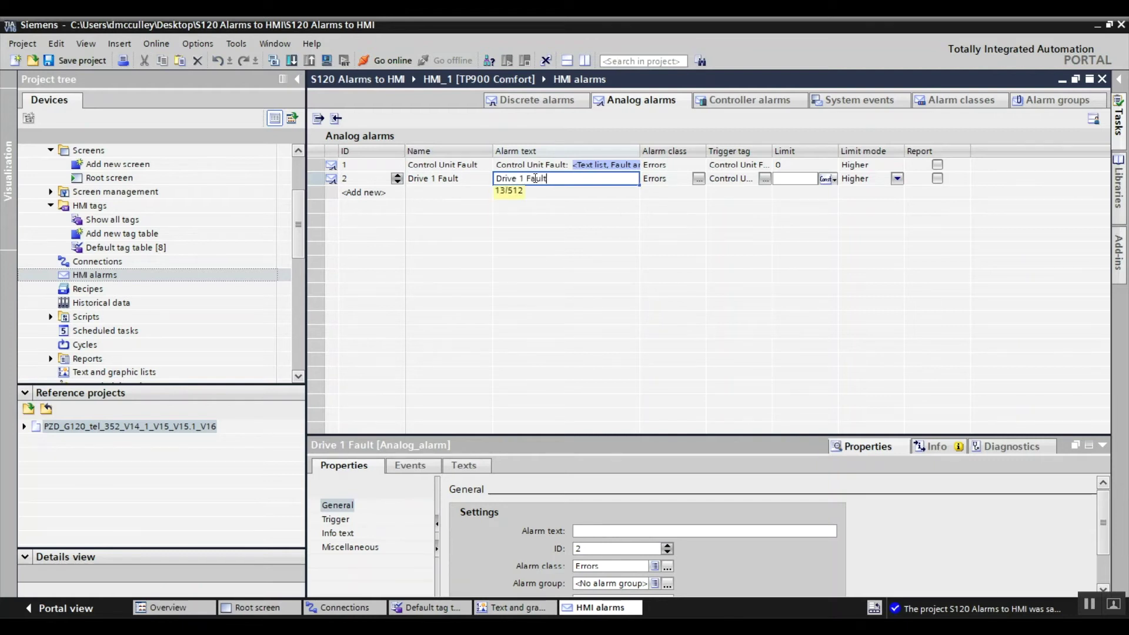
pyautogui.write(':')
# Step: Append a Fault and Alarms text list field, driven by tag Drive 1 Fault DO2, to the Drive 1 Fault text
pyautogui.rightClick(587, 180)
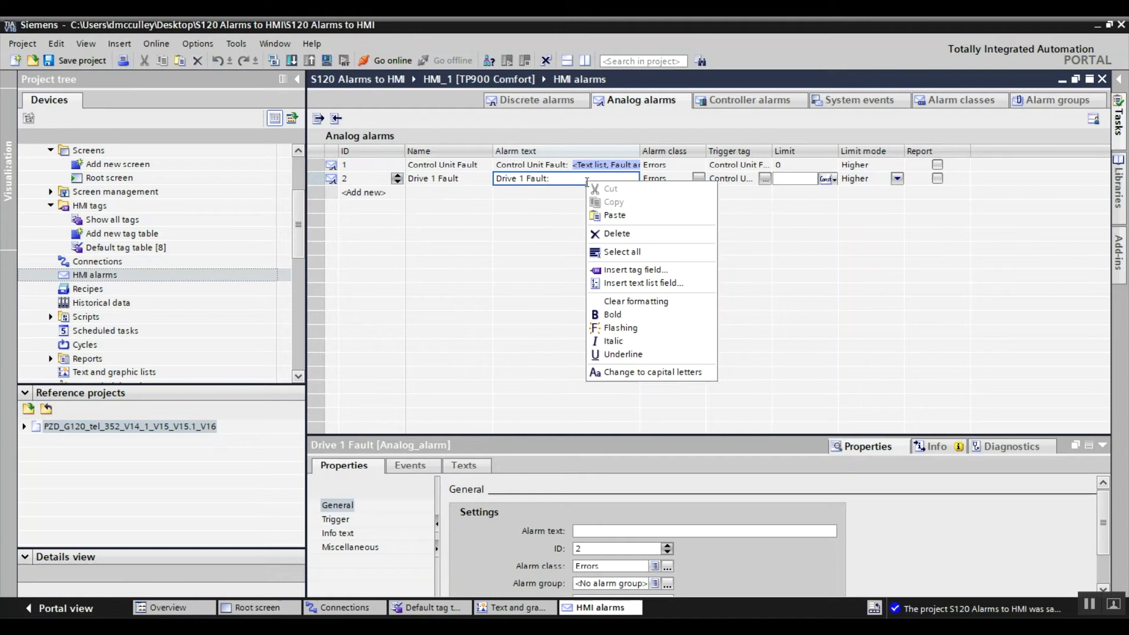
pyautogui.click(631, 283)
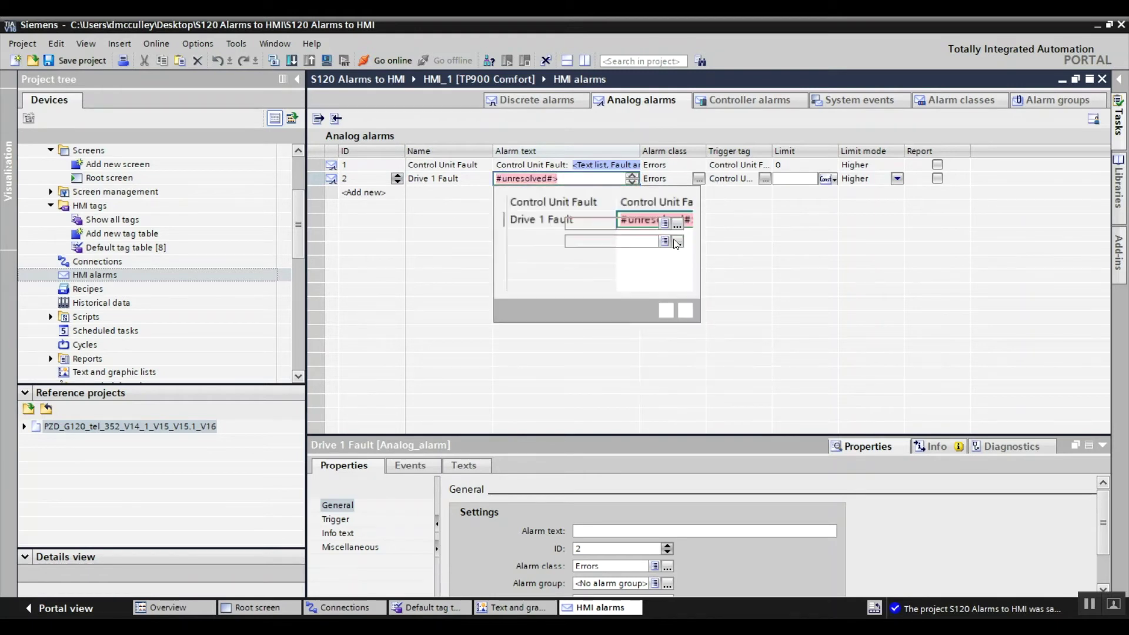
pyautogui.click(677, 225)
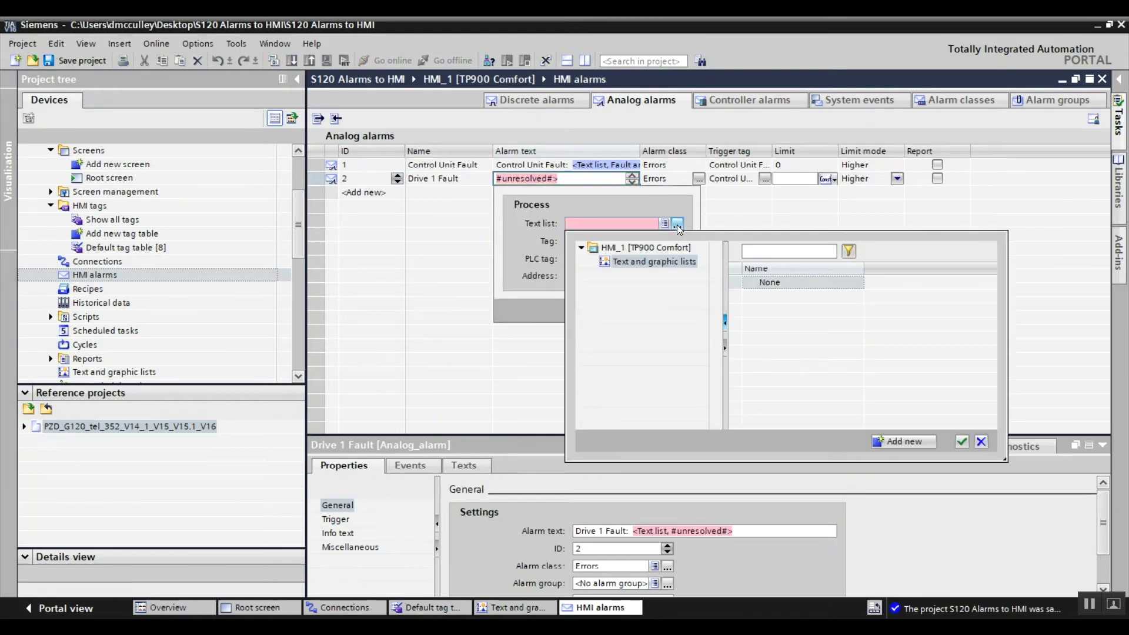
pyautogui.click(806, 297)
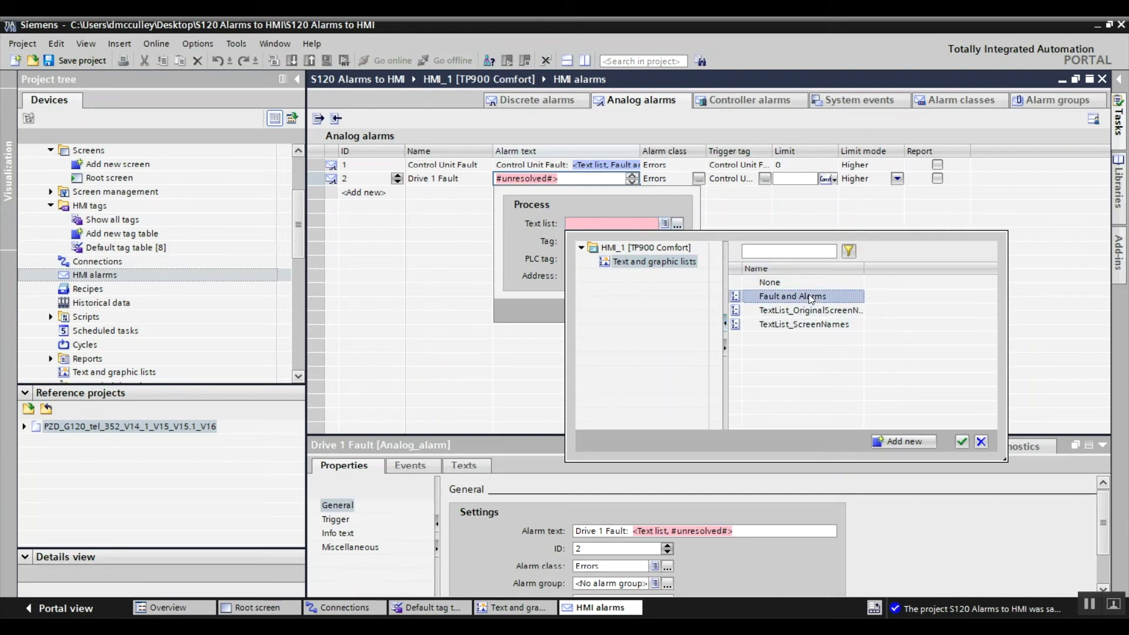
pyautogui.click(960, 442)
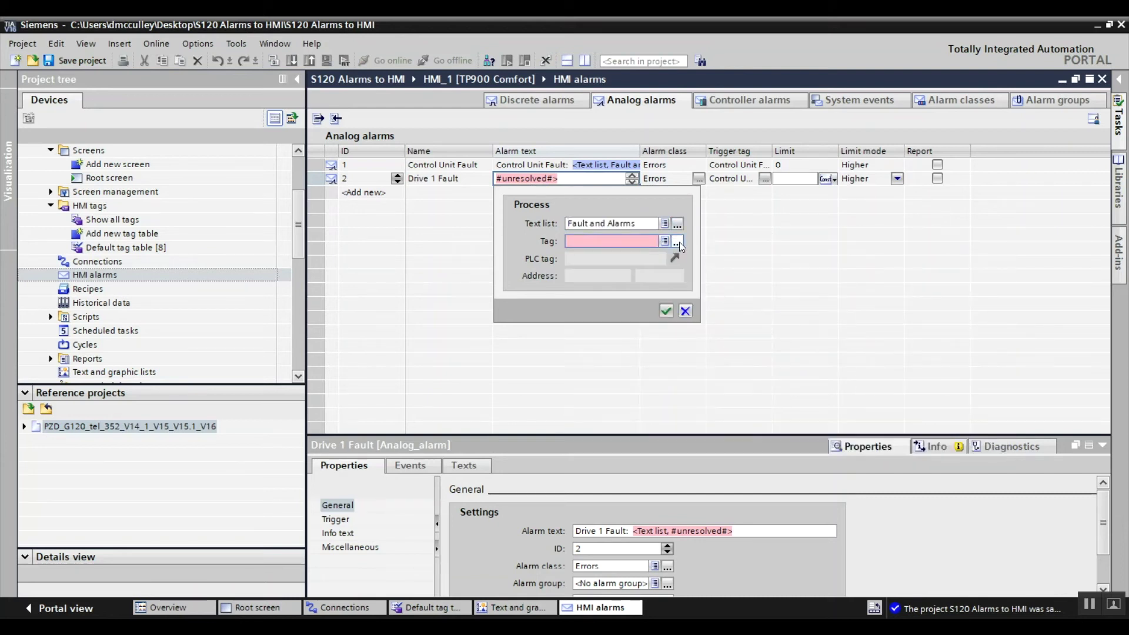
pyautogui.click(678, 241)
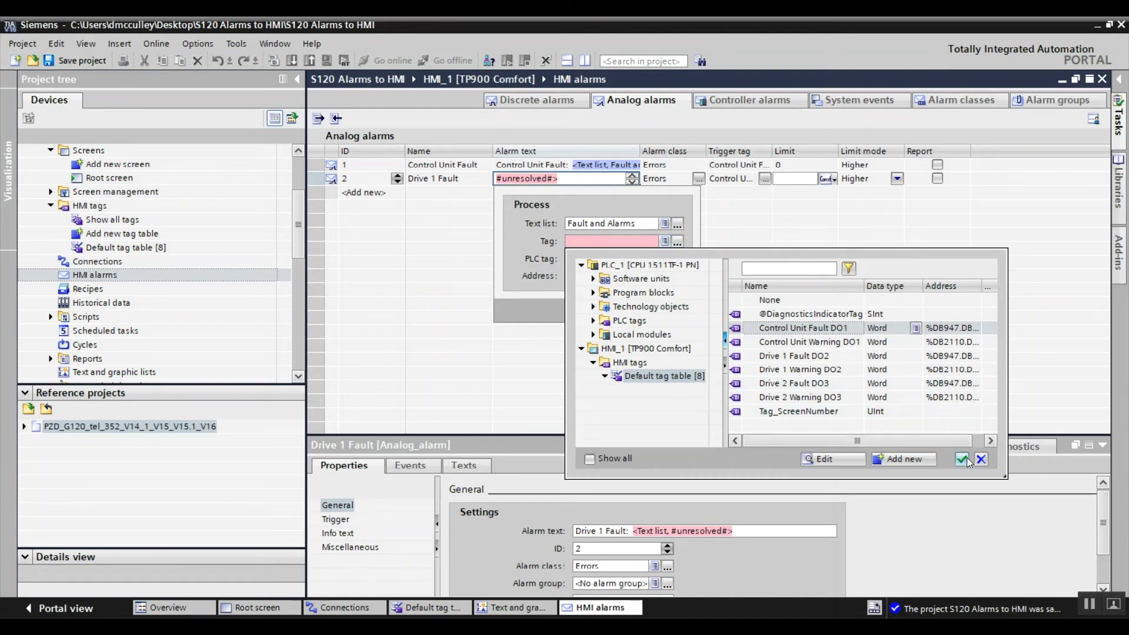
pyautogui.click(792, 357)
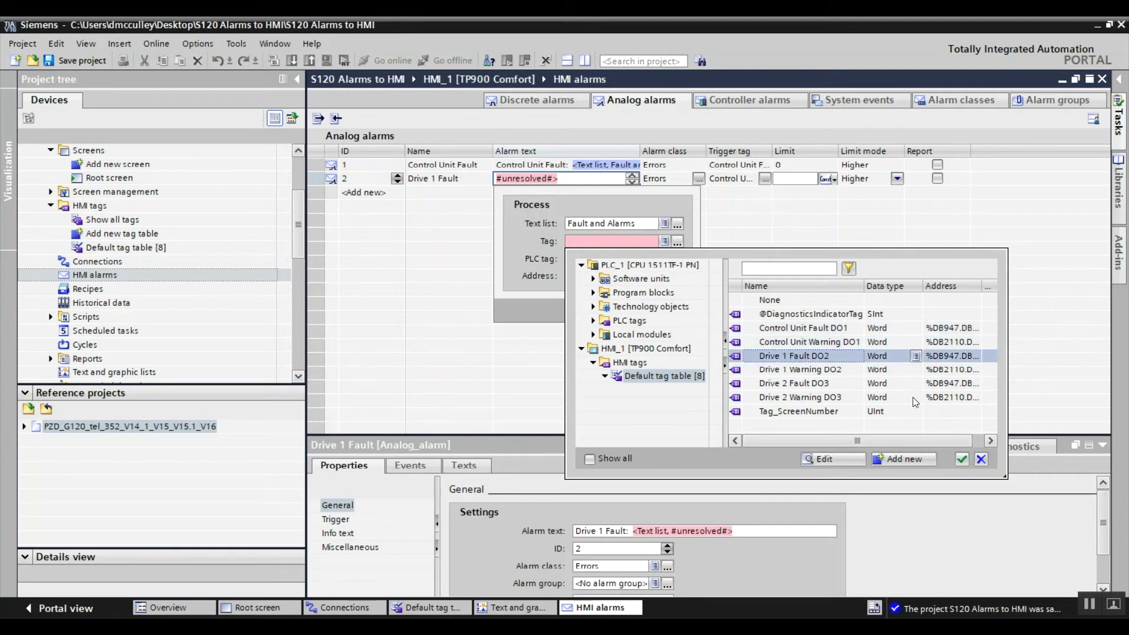
pyautogui.click(962, 459)
pyautogui.click(666, 311)
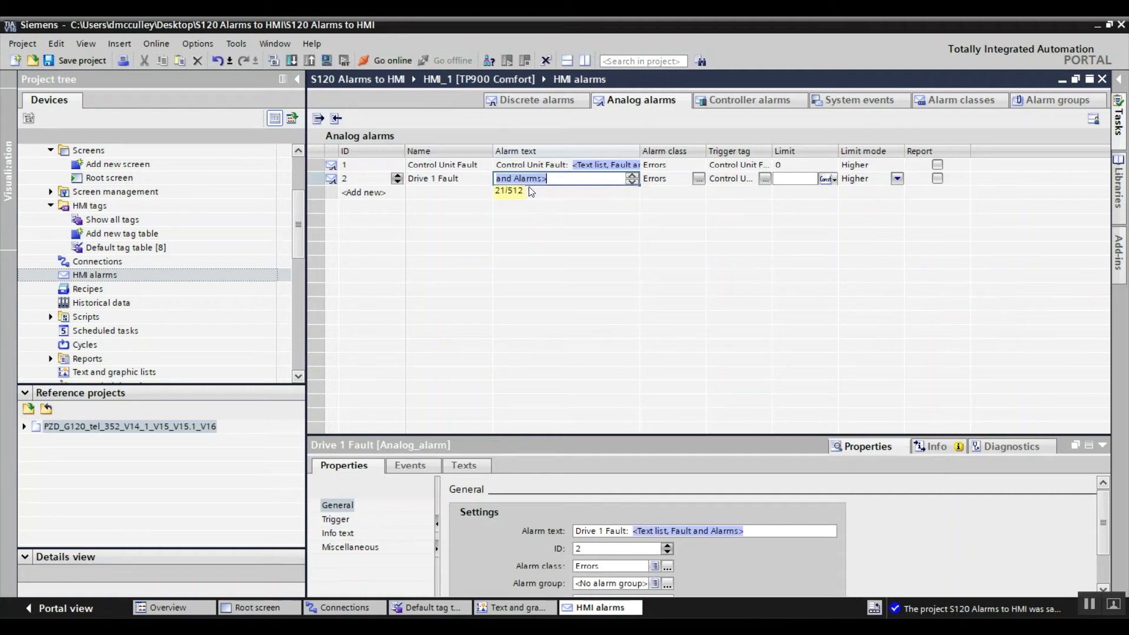
pyautogui.press('Return')
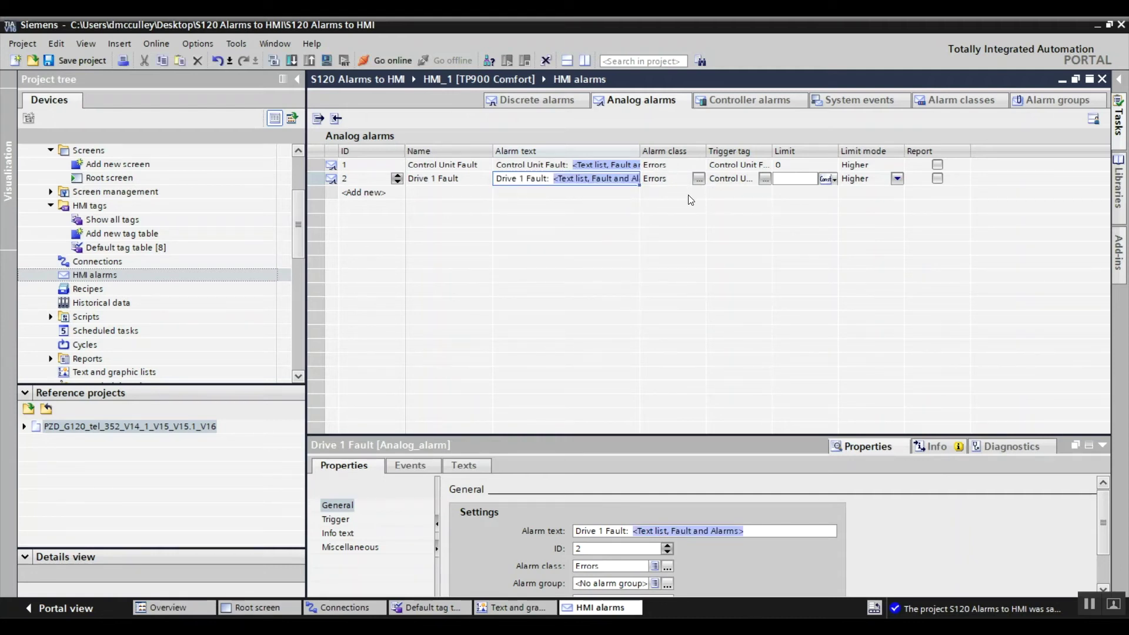
# Step: Set Drive 1 Fault's trigger tag to Drive 1 Fault DO2 and start editing its limit of 0
pyautogui.click(760, 180)
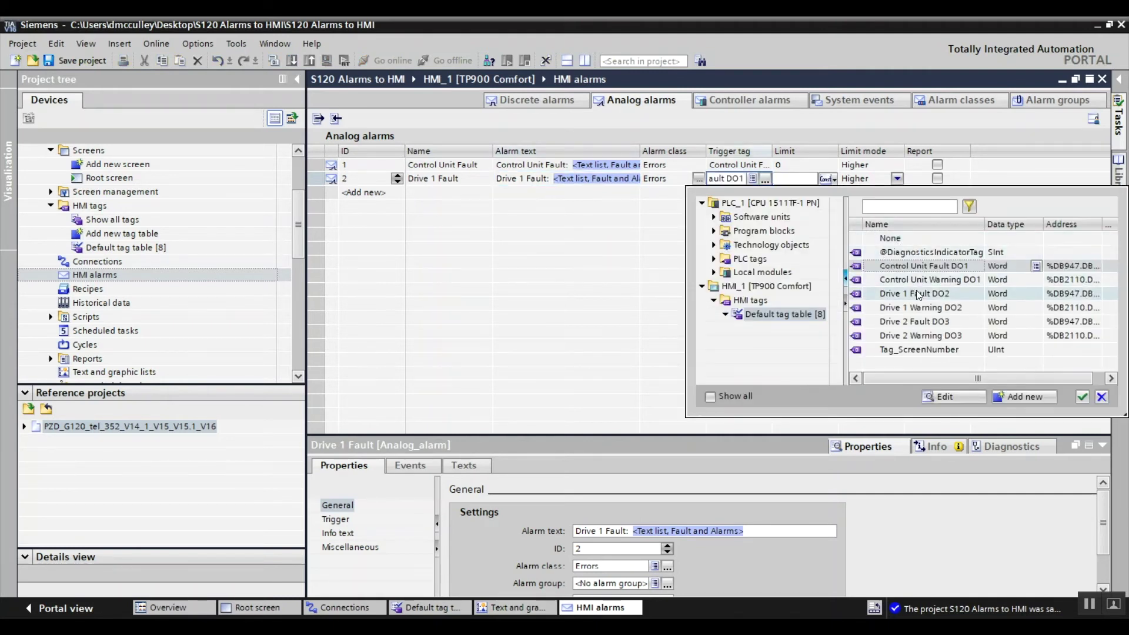
pyautogui.click(920, 294)
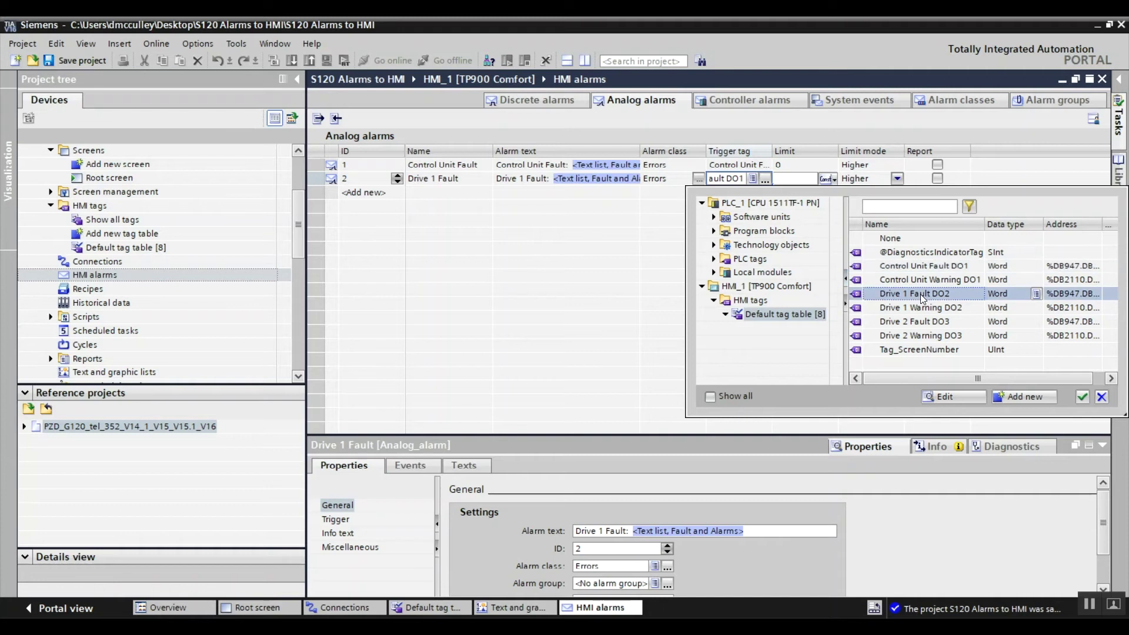
pyautogui.click(1082, 398)
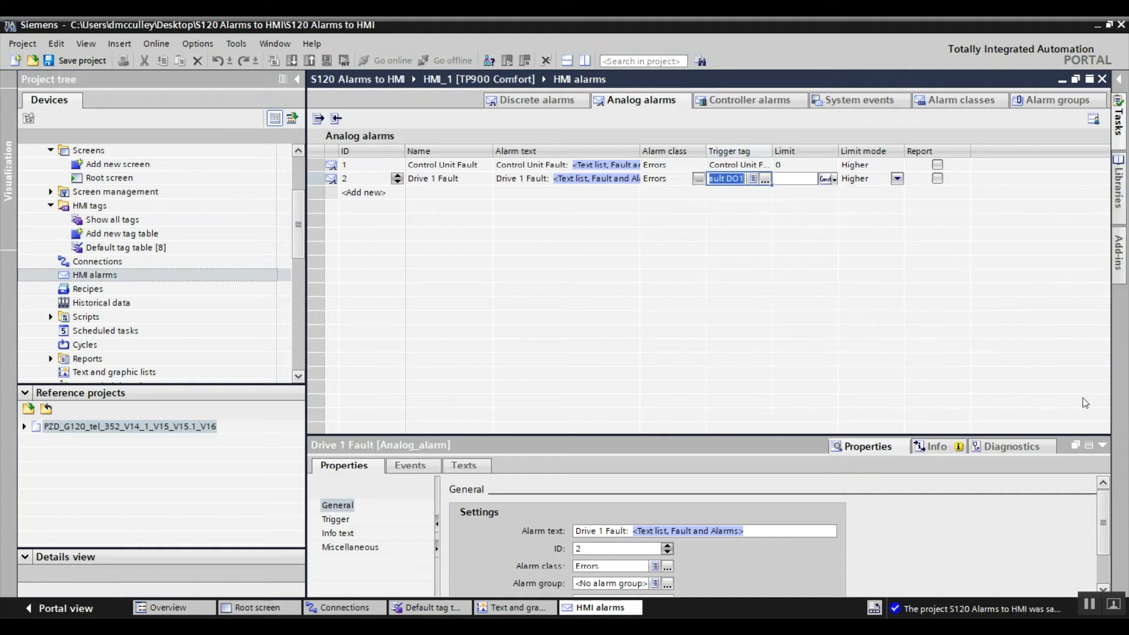
pyautogui.click(802, 179)
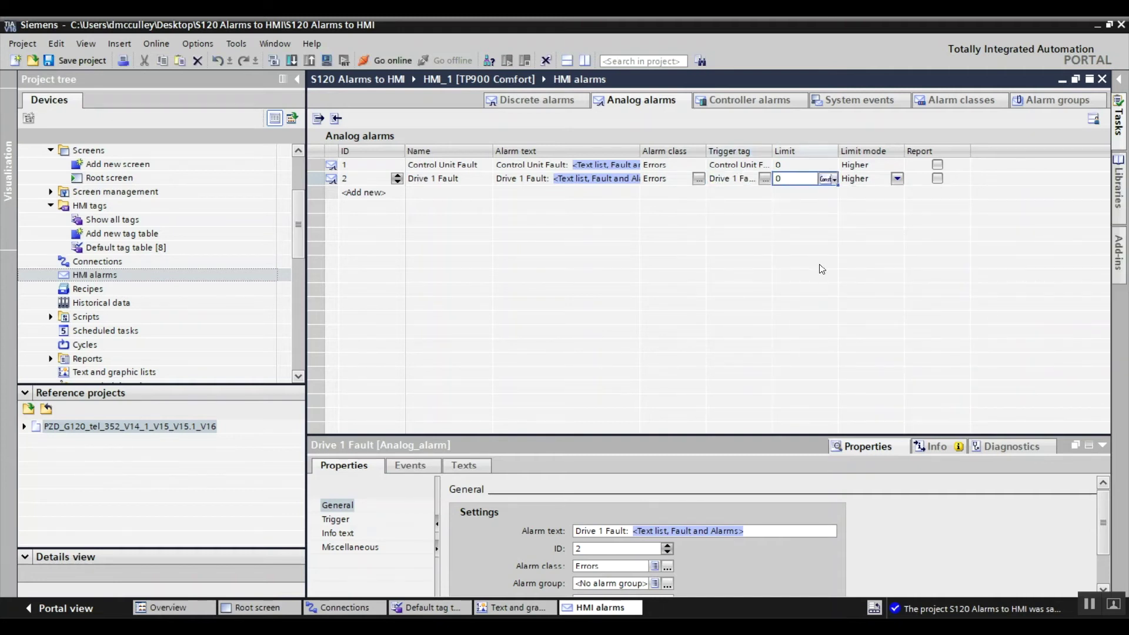
# Step: Add a third analog alarm named Drive 2 Fault, starting its alarm text with 'Drive 2 Faul'
pyautogui.click(431, 191)
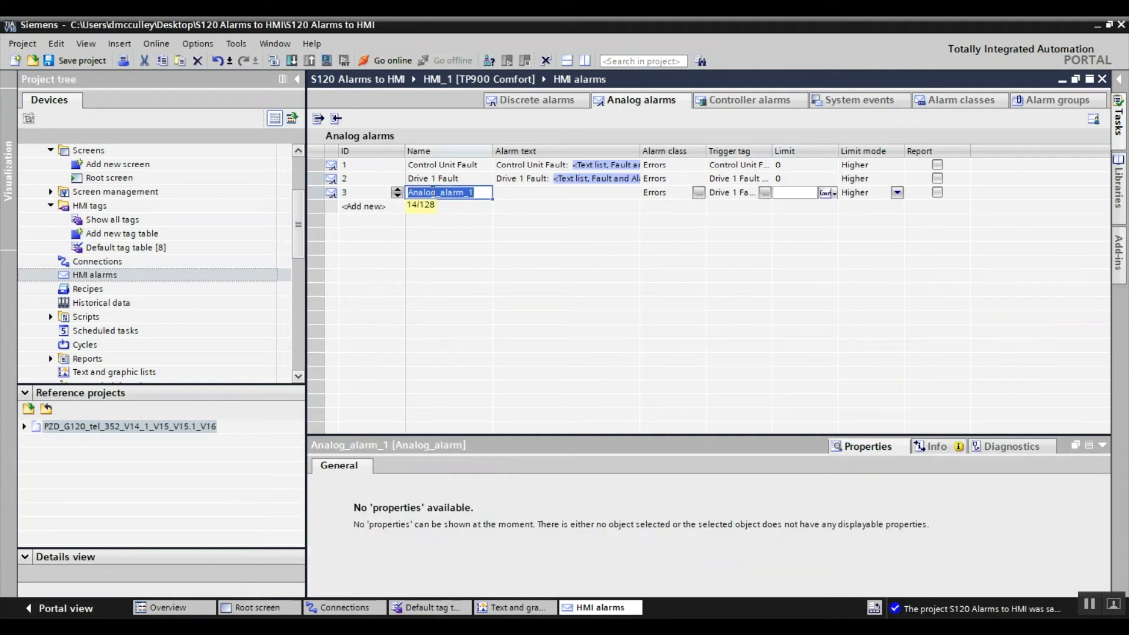
pyautogui.write('Drive')
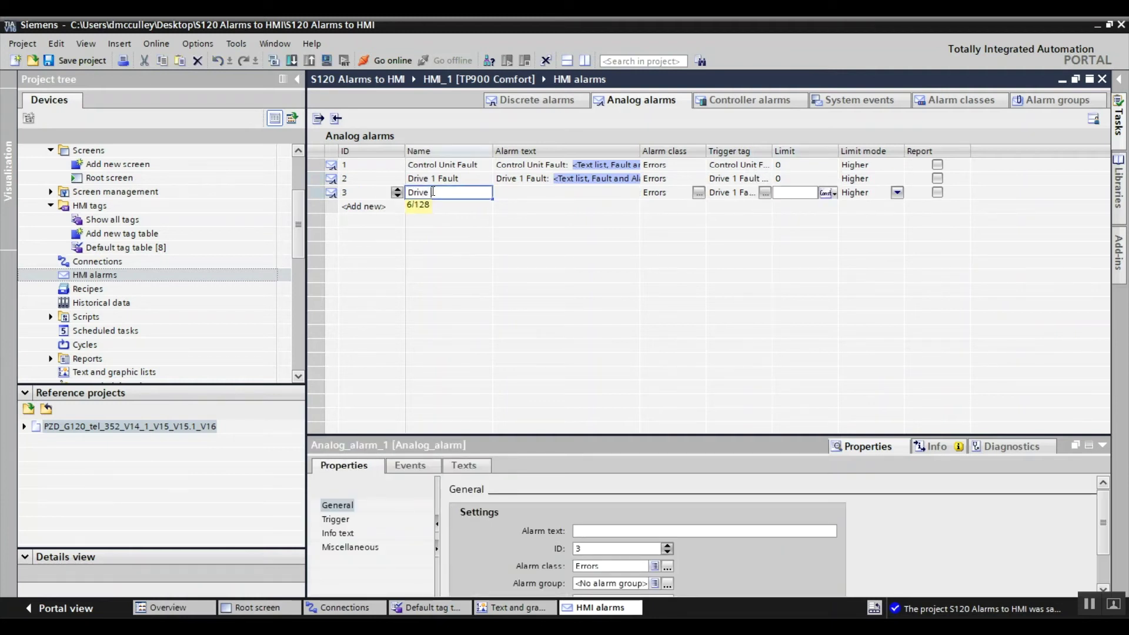
pyautogui.write(' 2 Fault')
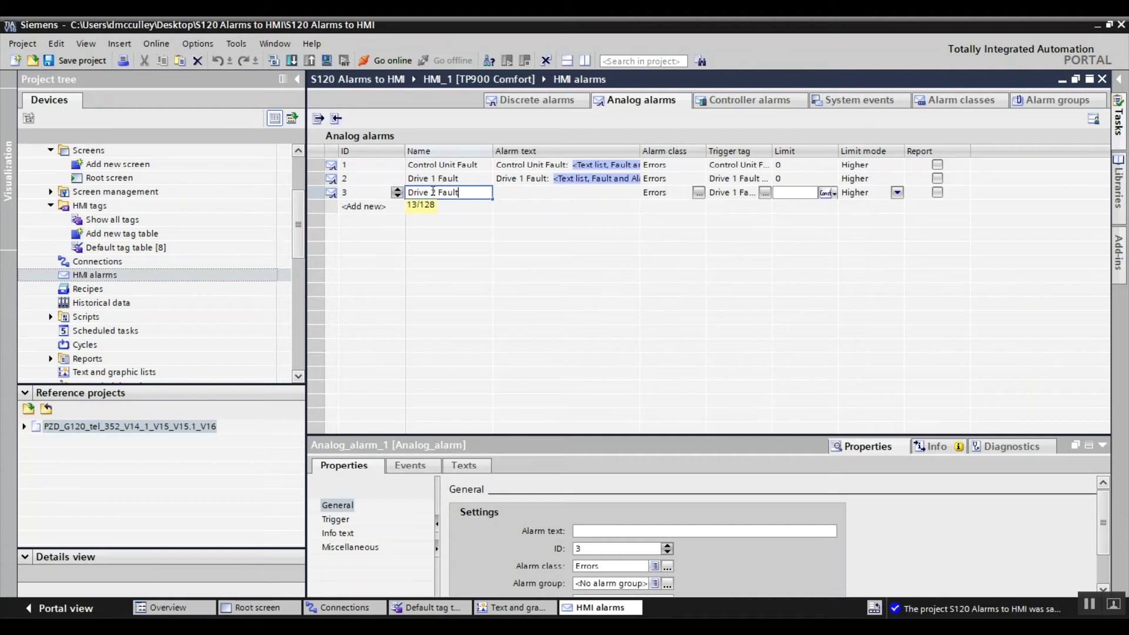
pyautogui.press('Tab')
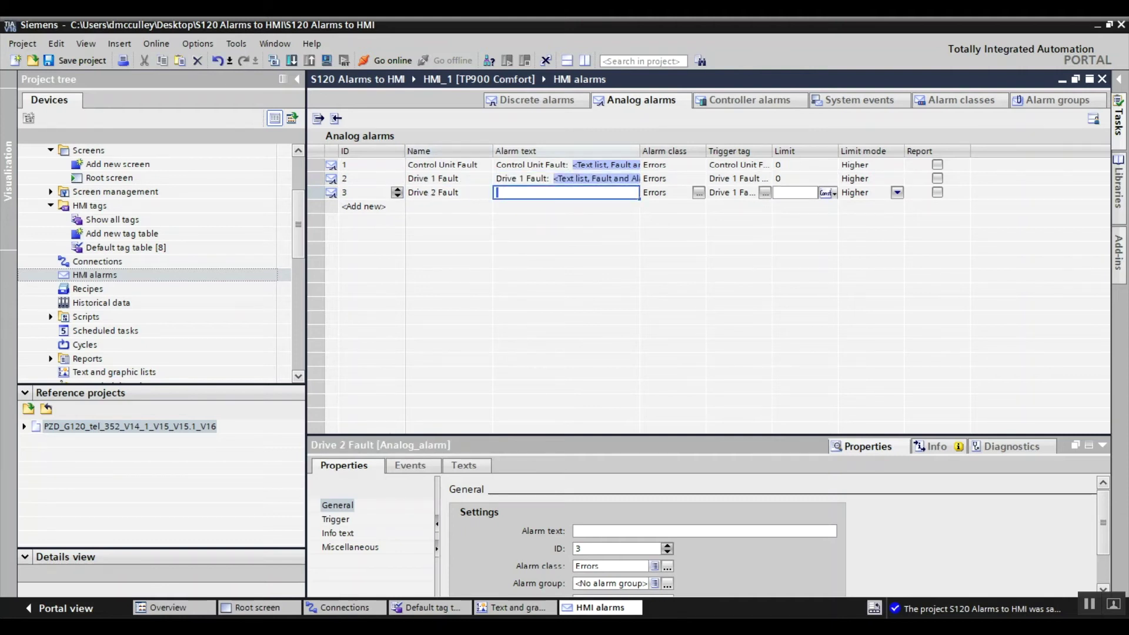
pyautogui.write('Drive 2 Fault:')
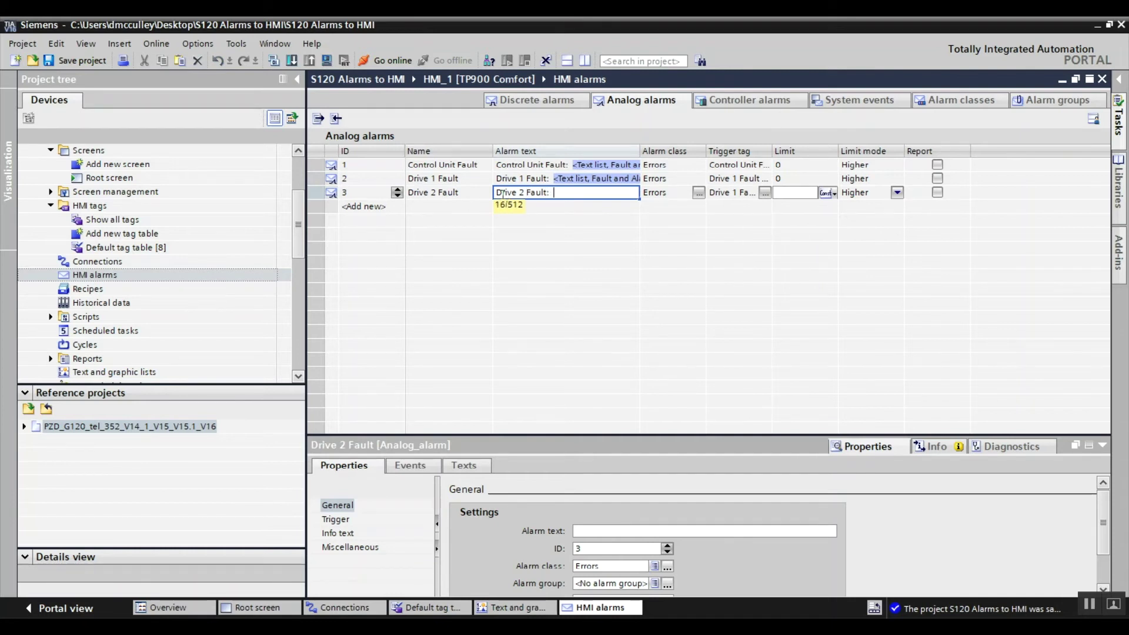
# Step: Insert a Fault and Alarms text list field driven by Drive 2 Fault DO3 into the alarm text
pyautogui.rightClick(579, 192)
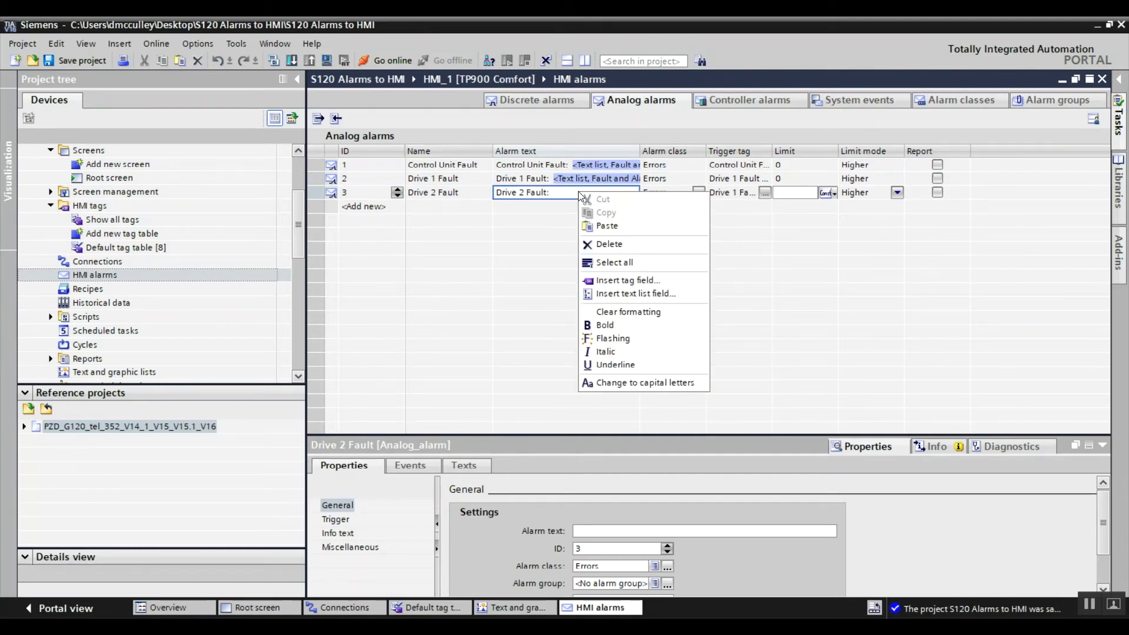
pyautogui.click(640, 292)
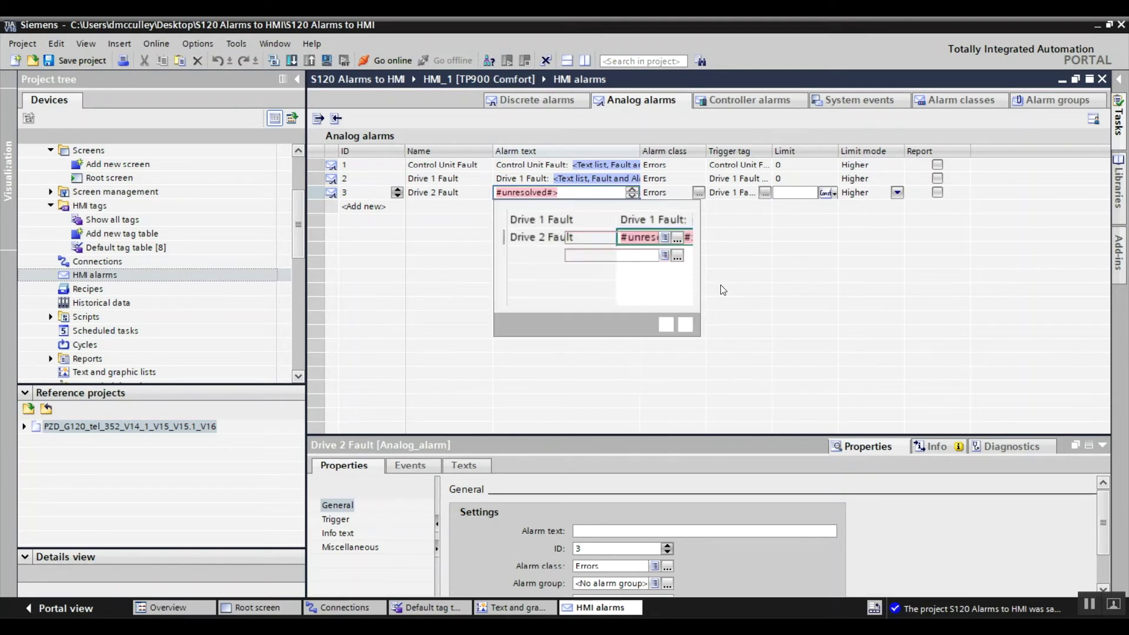
pyautogui.click(677, 237)
pyautogui.click(803, 312)
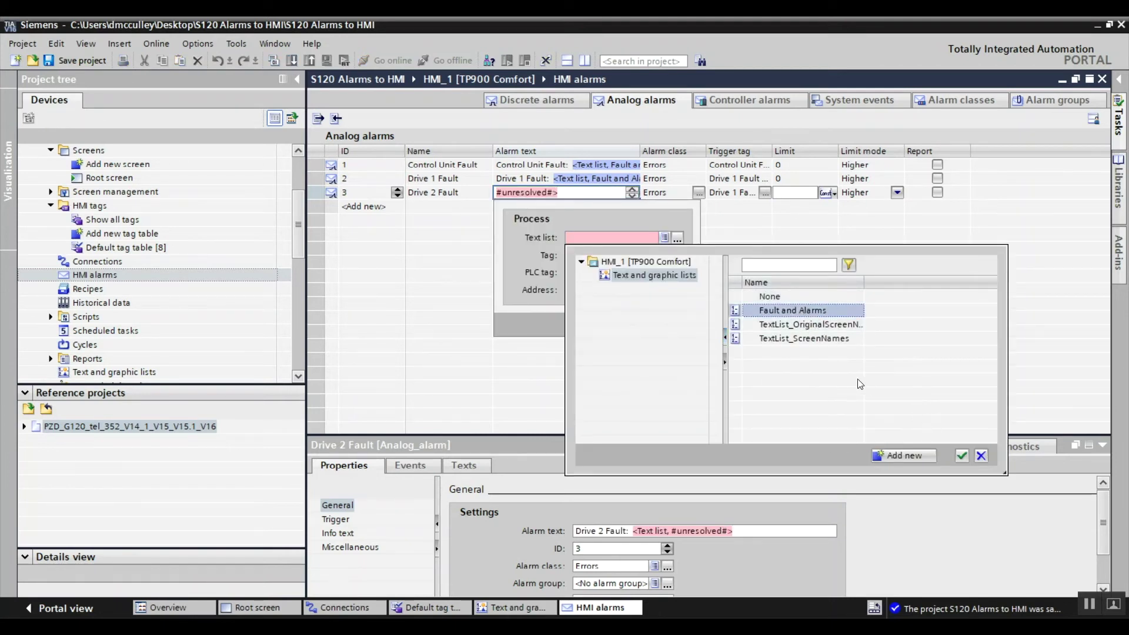
pyautogui.click(961, 456)
pyautogui.click(678, 255)
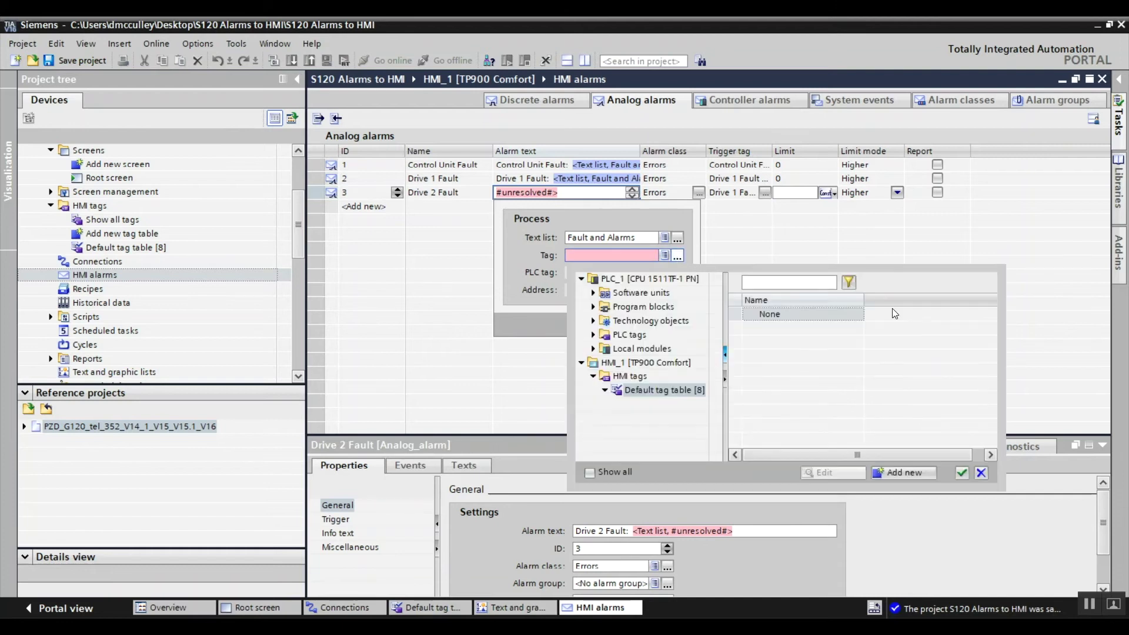
pyautogui.click(823, 398)
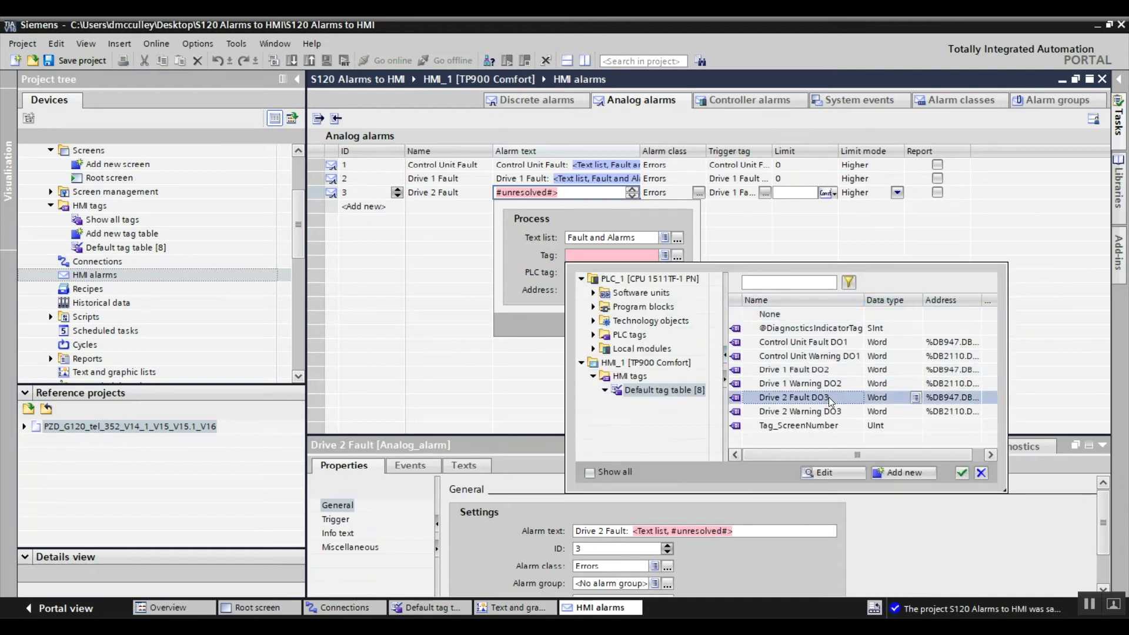
pyautogui.click(963, 473)
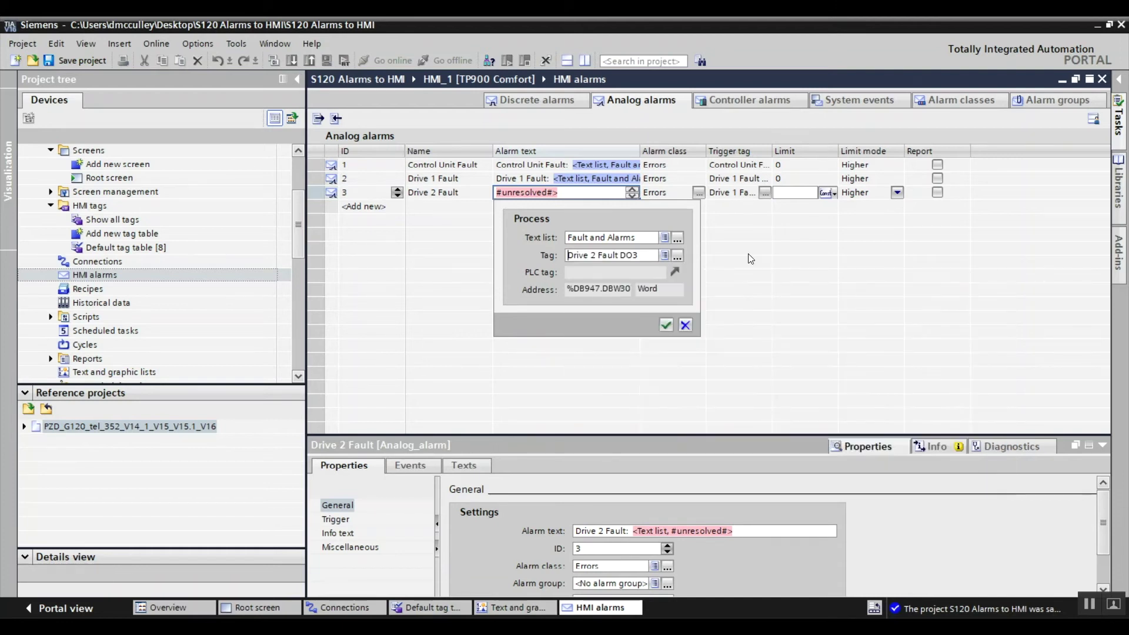
pyautogui.click(734, 193)
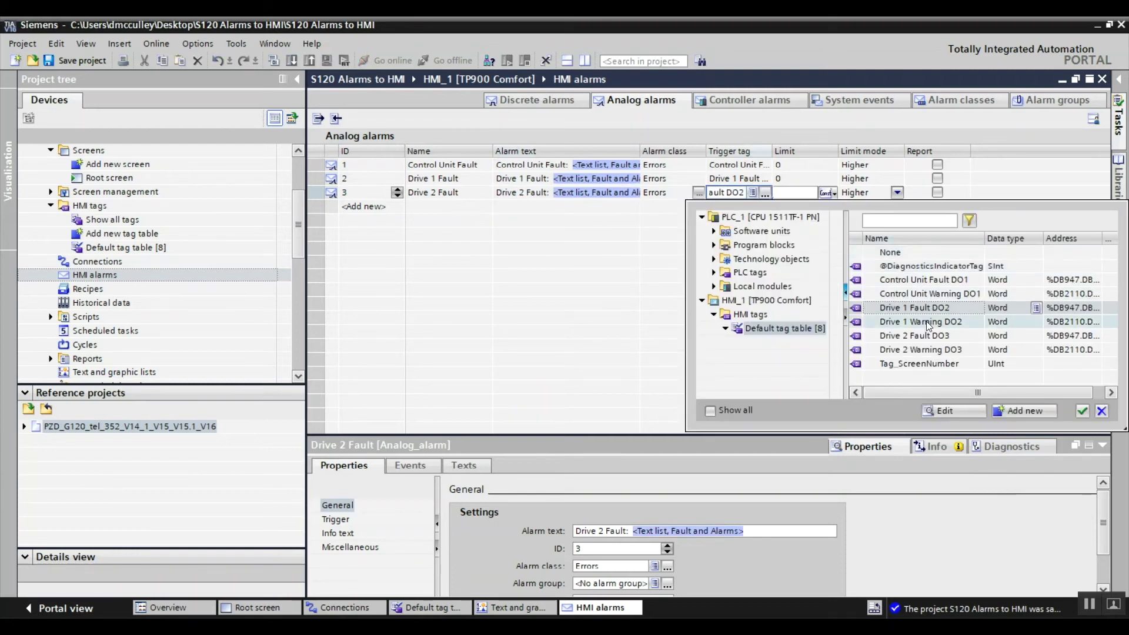
# Step: Set Drive 2 Fault's trigger tag to Drive 2 Fault DO3 and its limit to 0
pyautogui.click(929, 336)
pyautogui.click(1082, 411)
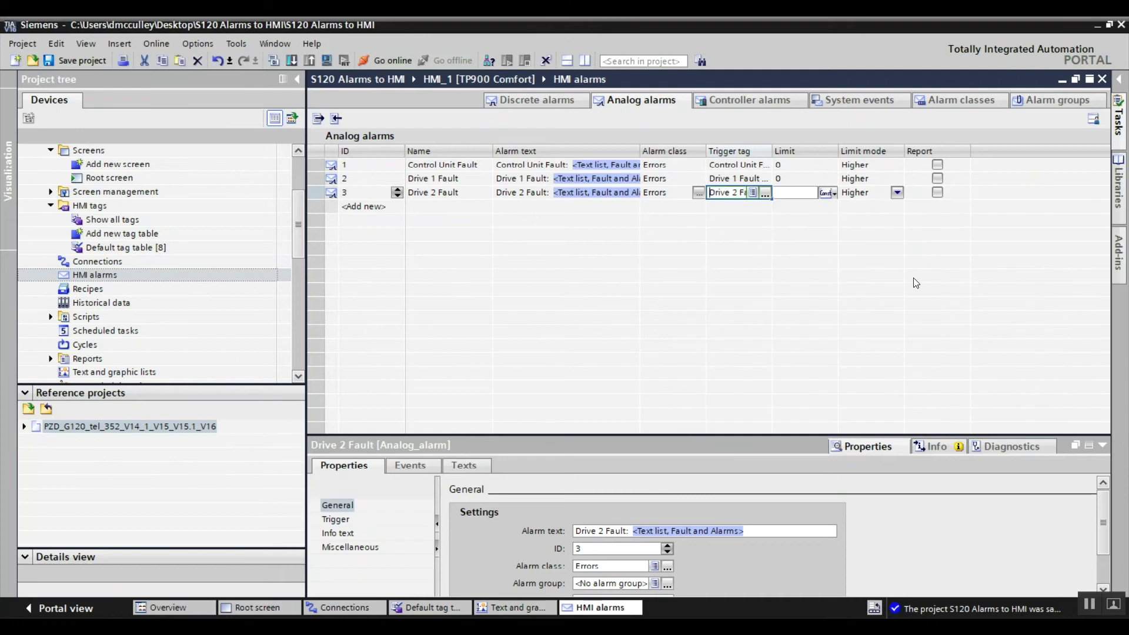
pyautogui.click(805, 198)
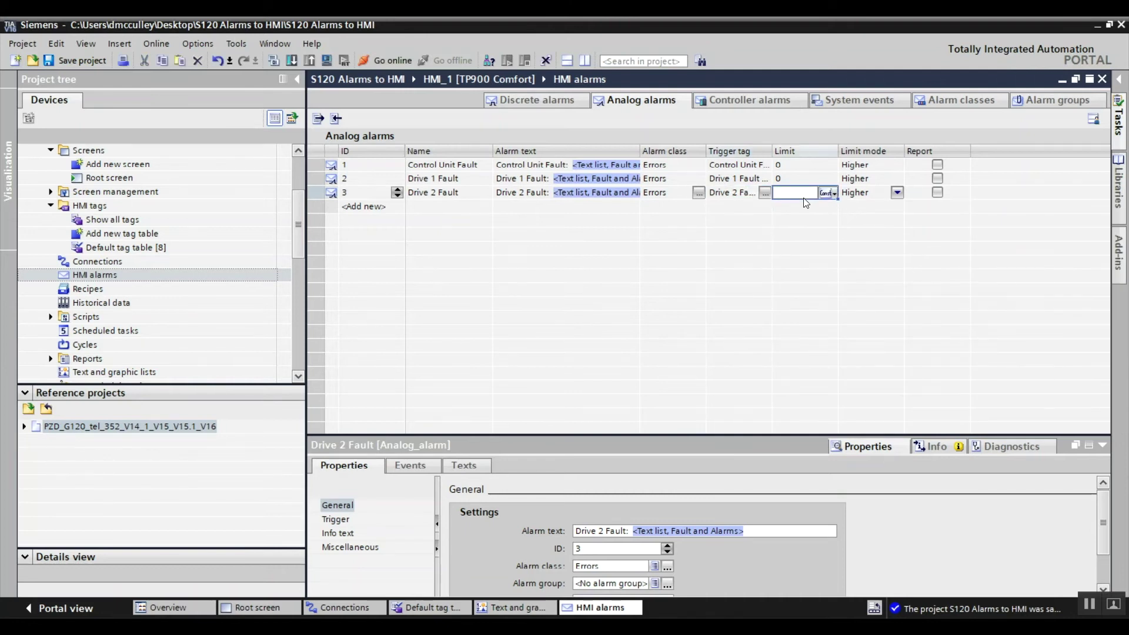
pyautogui.click(802, 194)
pyautogui.write('0')
pyautogui.press('Return')
# Step: Add a fourth analog alarm named Control Unit Warning with alarm text 'Control Unit Warning:'
pyautogui.click(395, 208)
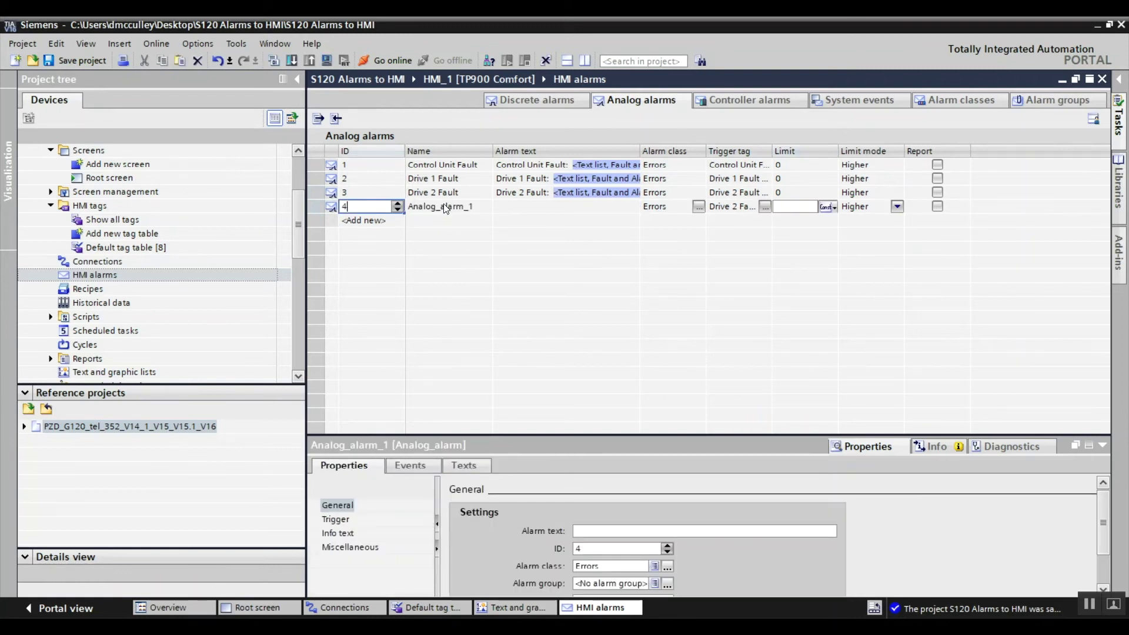
pyautogui.click(445, 207)
pyautogui.hotkey('ctrl', 'a')
pyautogui.write('Control Unit')
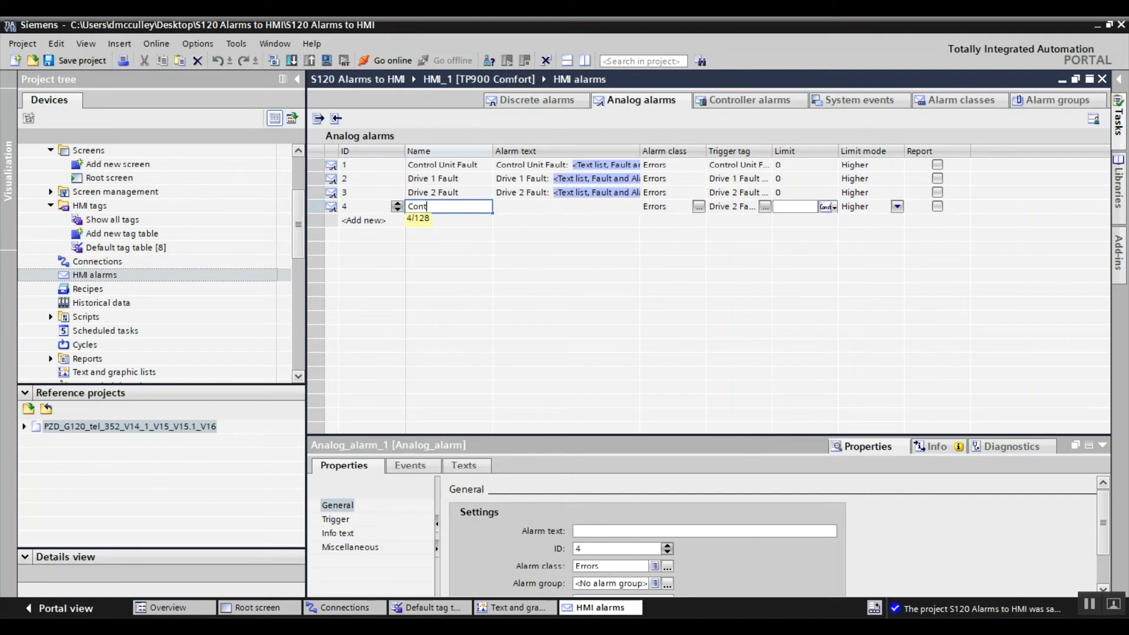
pyautogui.press('BackSpace')
pyautogui.press('BackSpace')
pyautogui.press('BackSpace')
pyautogui.press('BackSpace')
pyautogui.press('BackSpace')
pyautogui.write('l Unit Warning')
pyautogui.press('Tab')
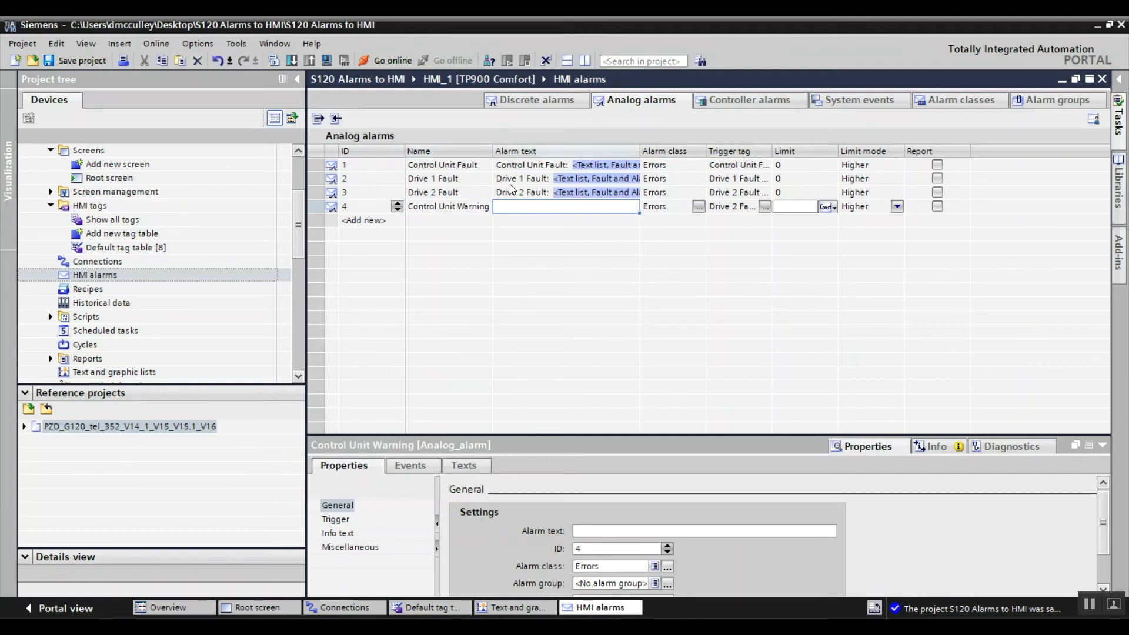
pyautogui.click(508, 207)
pyautogui.write('Control Unit ')
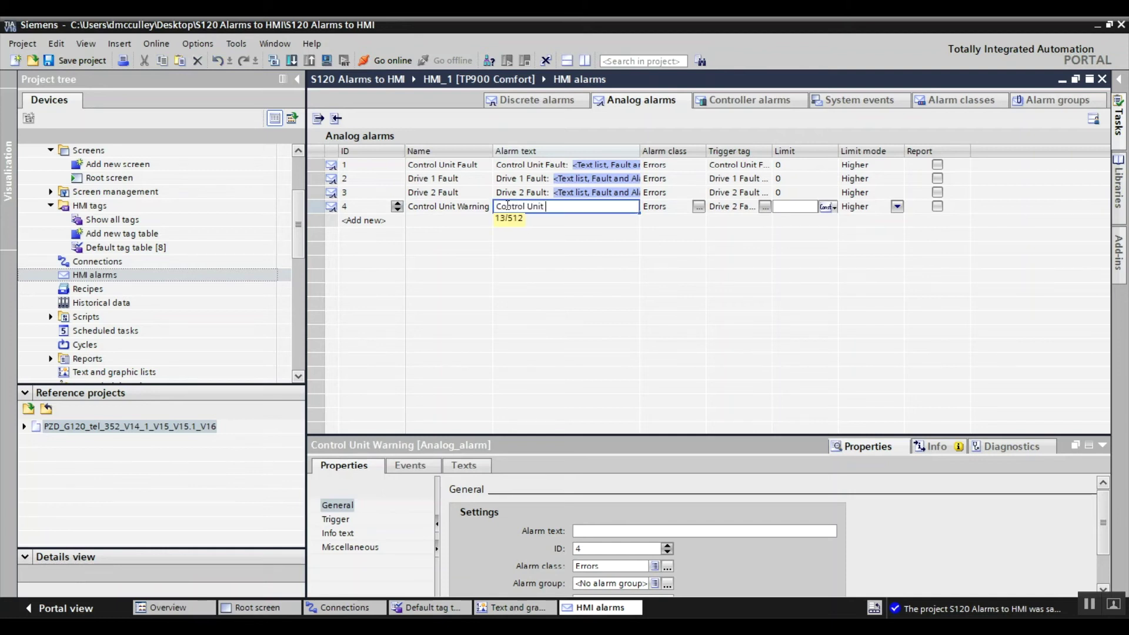
pyautogui.write('Warning')
pyautogui.write(':')
pyautogui.rightClick(617, 207)
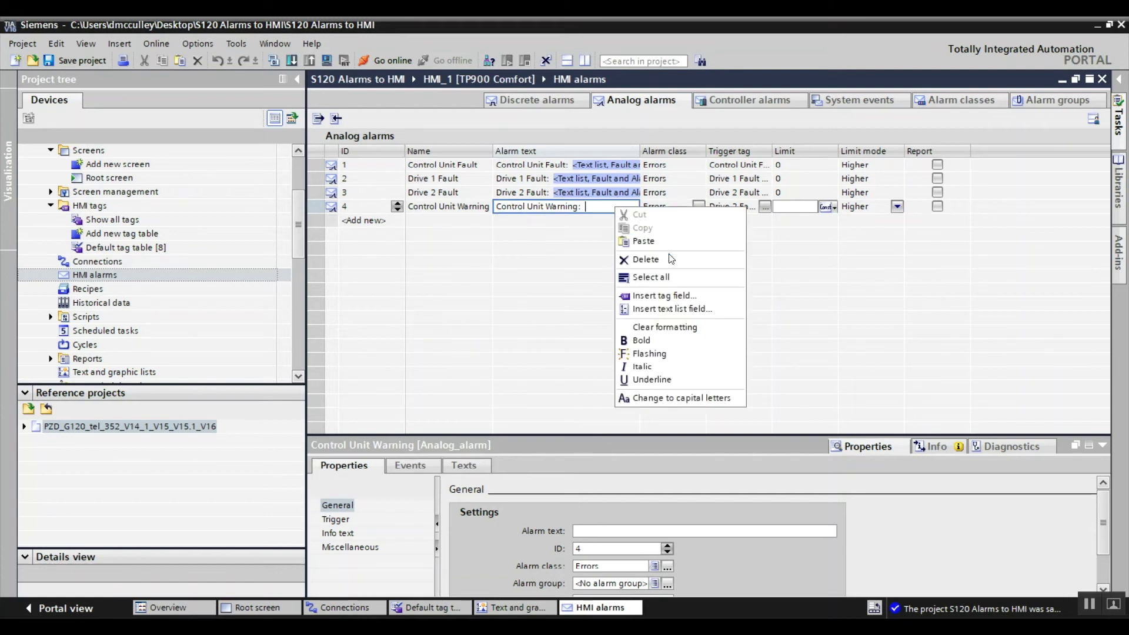
# Step: Insert a Fault and Alarms text list field driven by Control Unit Warning DO1 into the alarm text
pyautogui.click(672, 309)
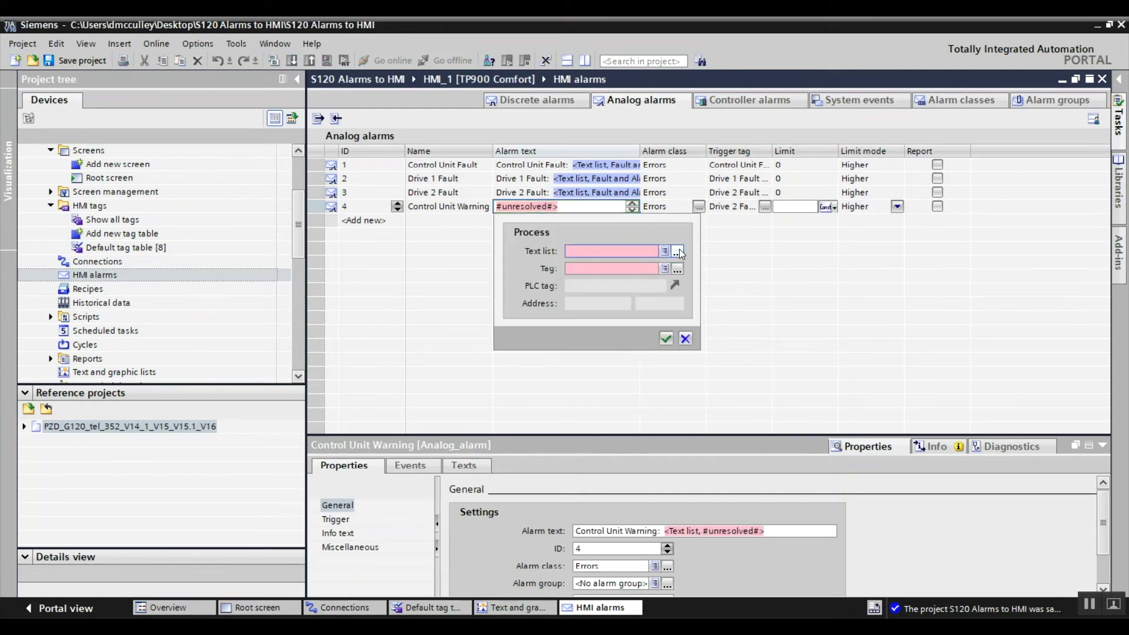
pyautogui.click(677, 251)
pyautogui.click(777, 325)
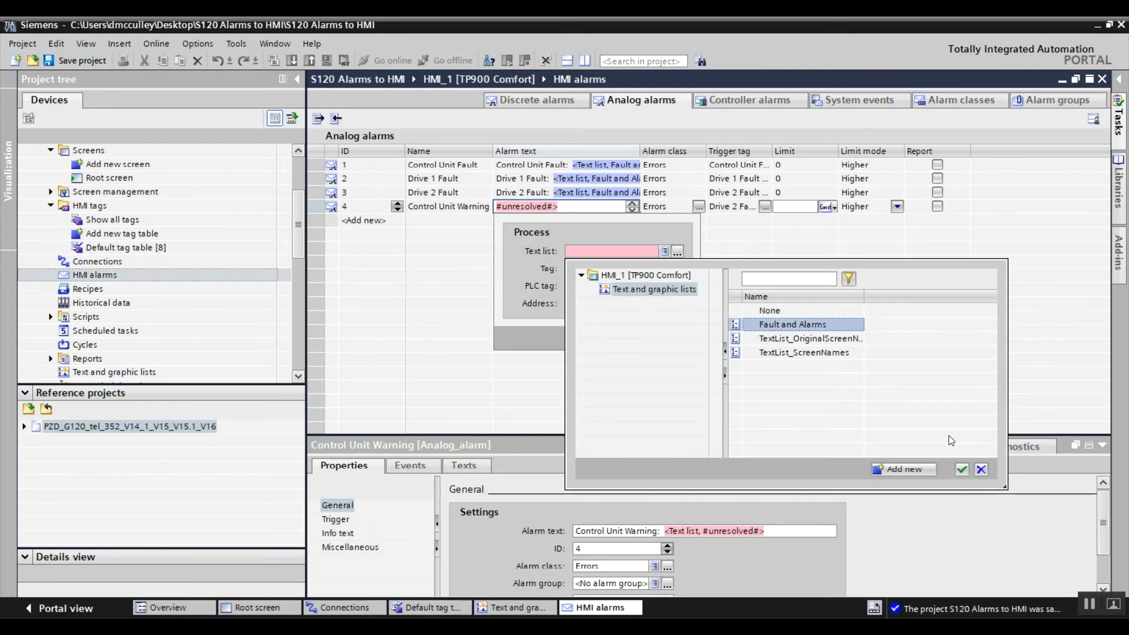
pyautogui.click(961, 470)
pyautogui.click(678, 269)
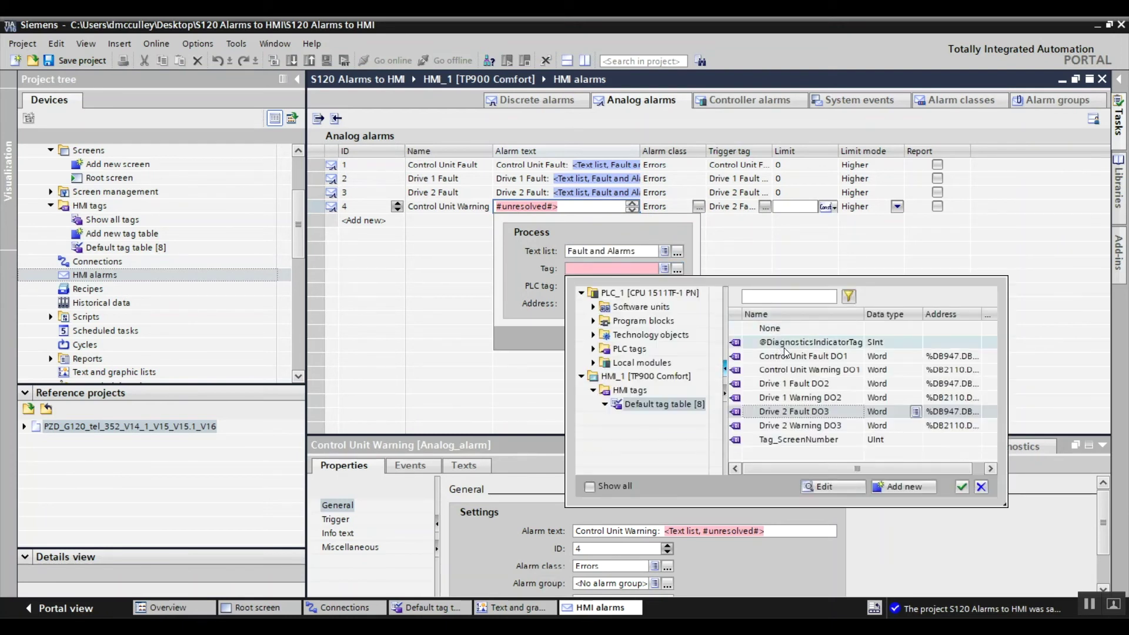
pyautogui.click(834, 370)
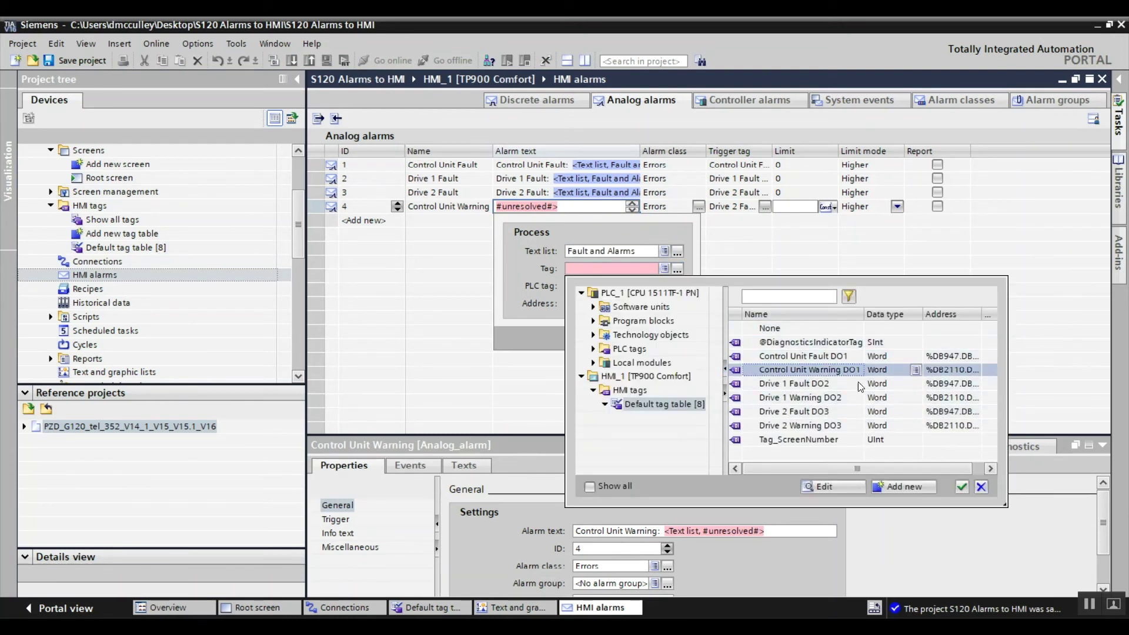
pyautogui.click(962, 487)
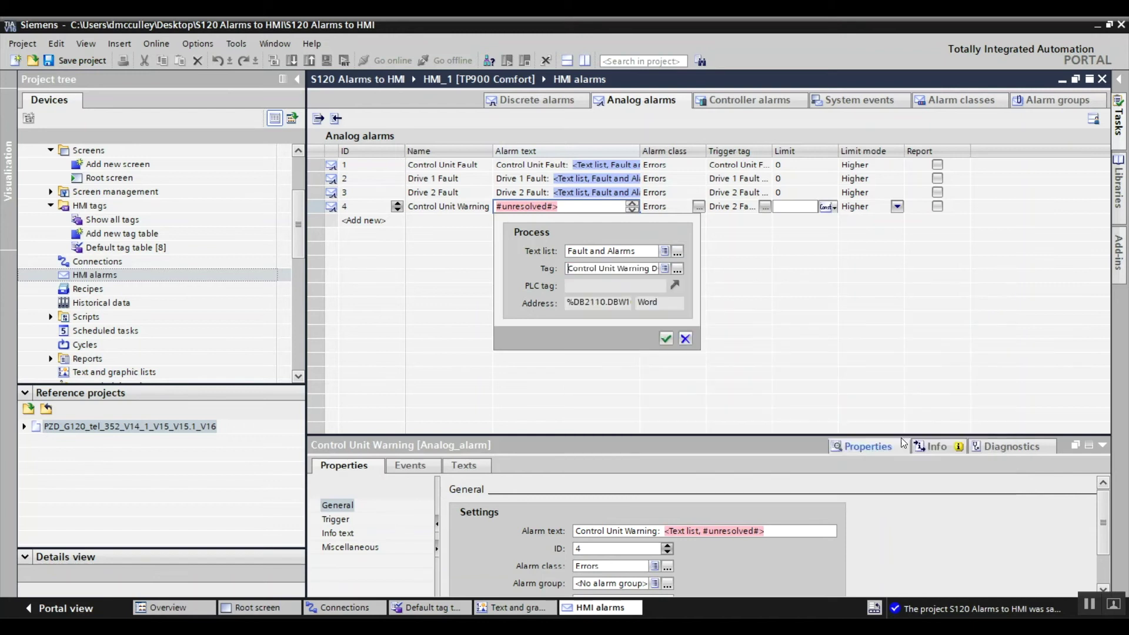
pyautogui.click(667, 338)
# Step: Set the trigger tag to Control Unit Warning DO1 and the alarm class to Warnings
pyautogui.click(768, 206)
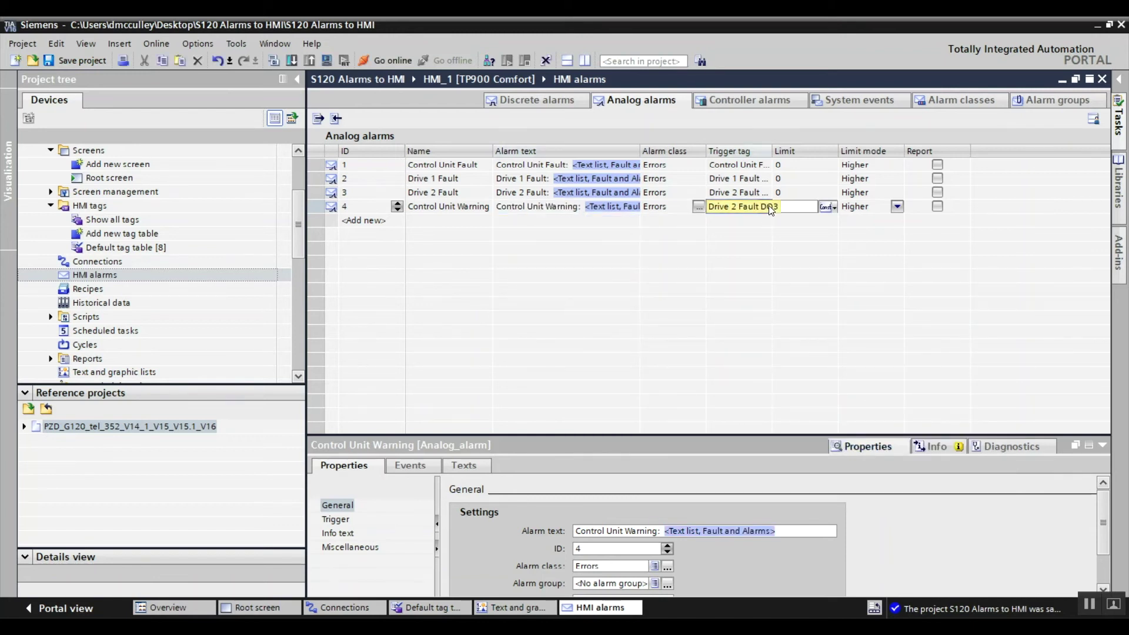
pyautogui.click(767, 206)
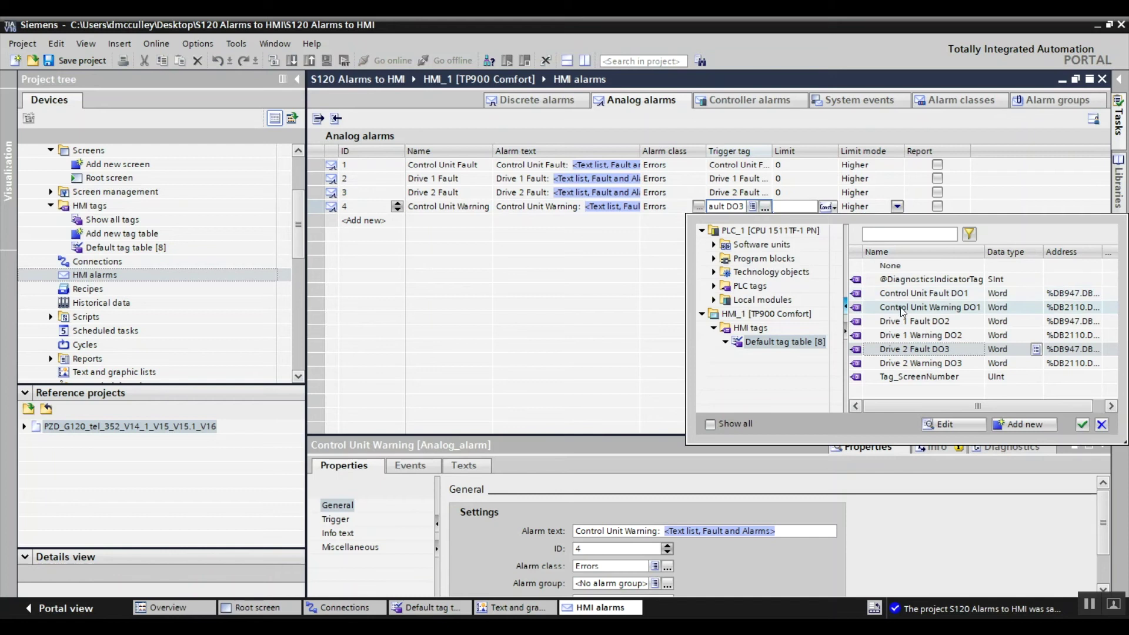
pyautogui.click(926, 307)
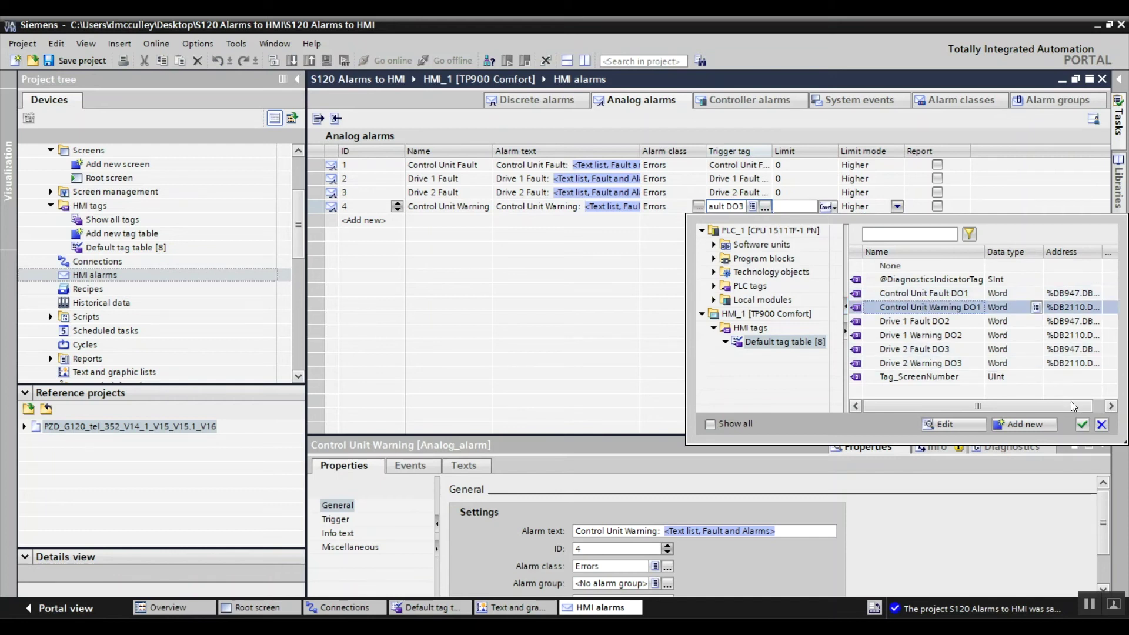
pyautogui.click(1082, 425)
pyautogui.click(700, 208)
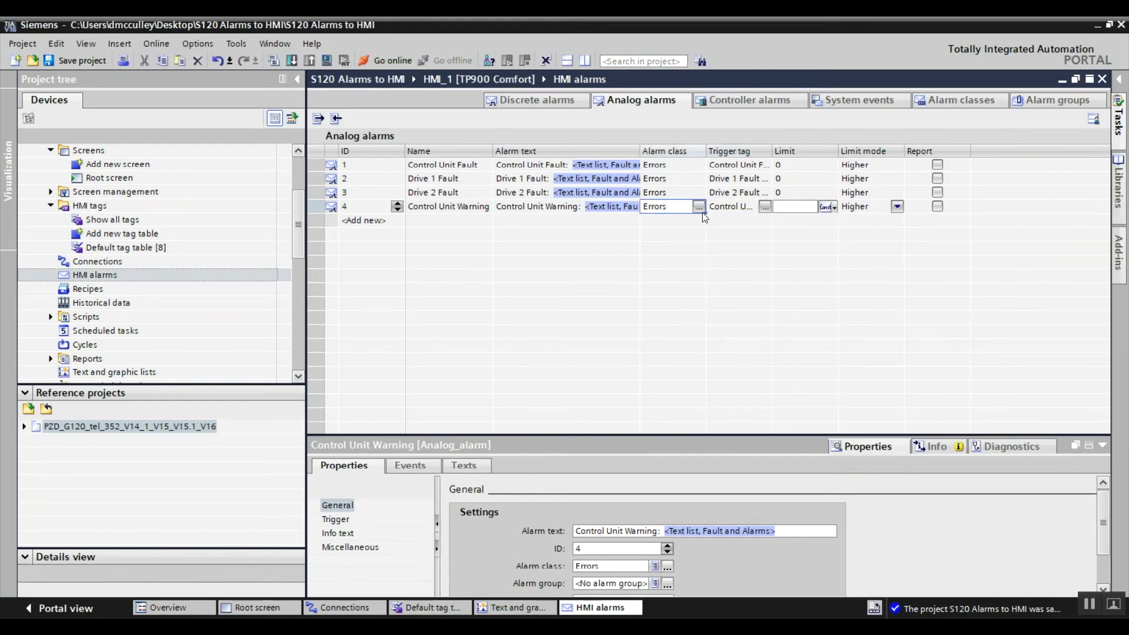
pyautogui.click(699, 206)
pyautogui.click(851, 280)
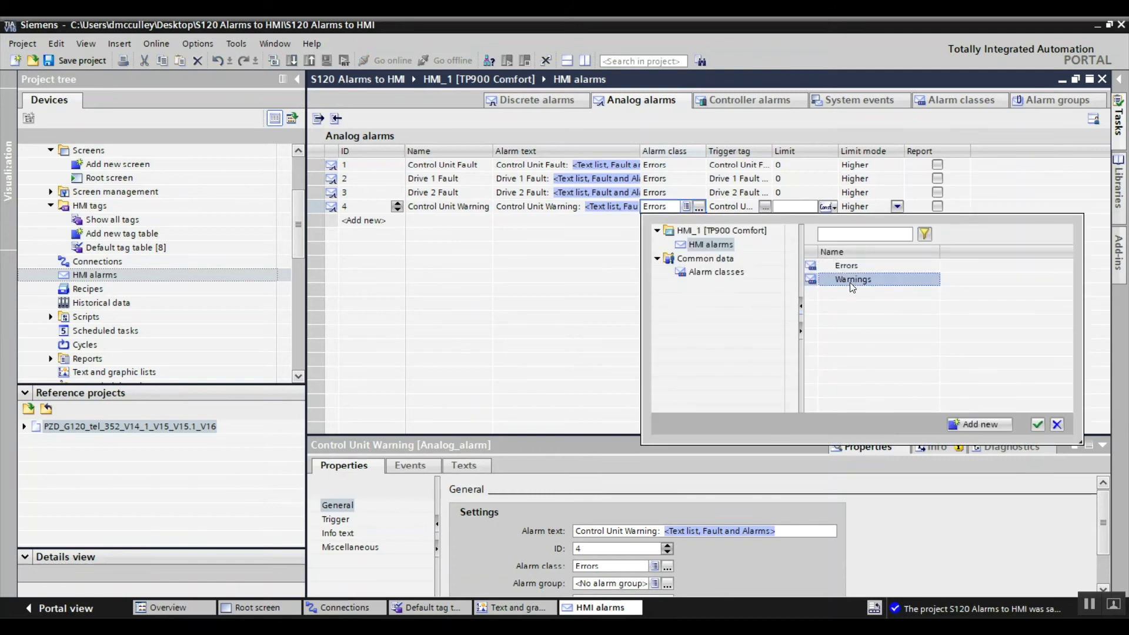
pyautogui.click(1038, 425)
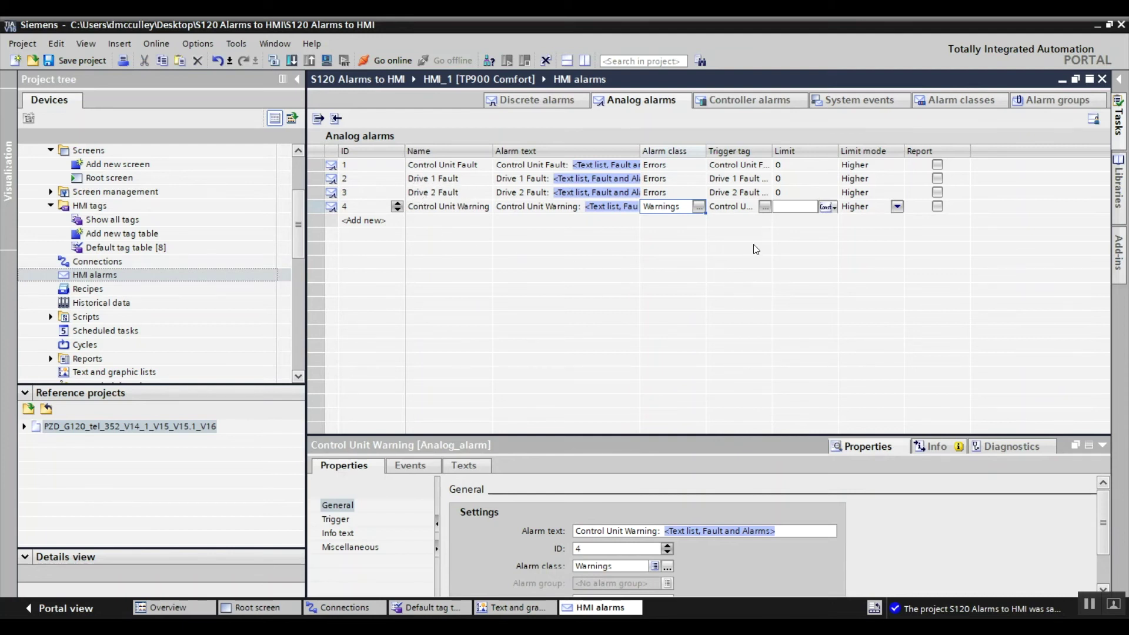
# Step: Set Control Unit Warning's limit to 0 and delete the accidental Analog_alarm_1 alarm
pyautogui.click(783, 207)
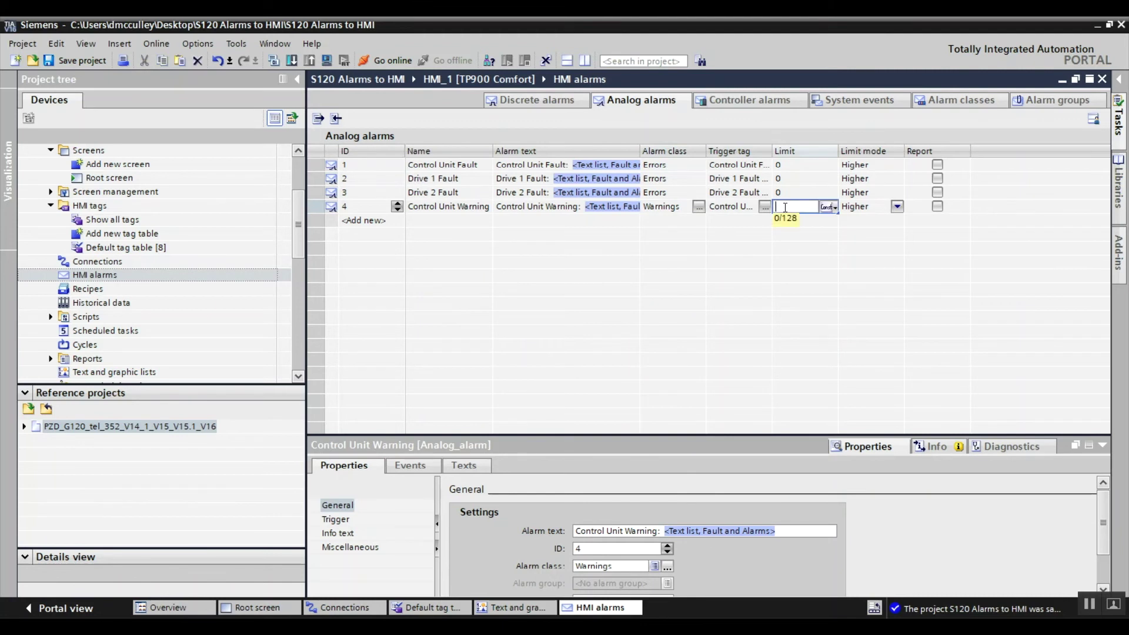
pyautogui.press('Return')
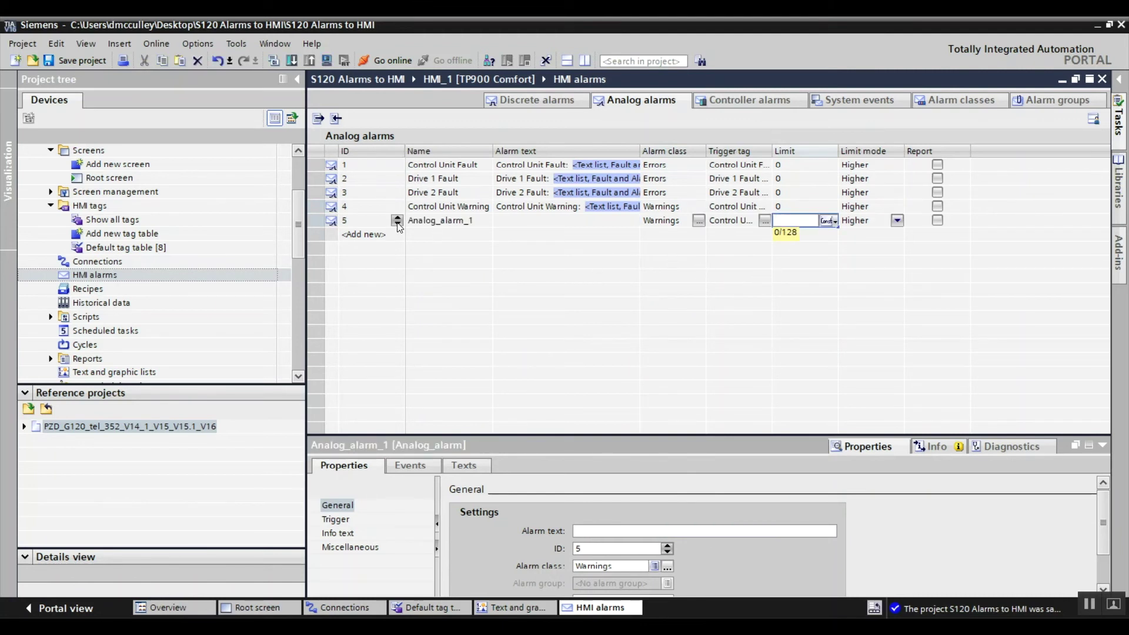
pyautogui.rightClick(318, 223)
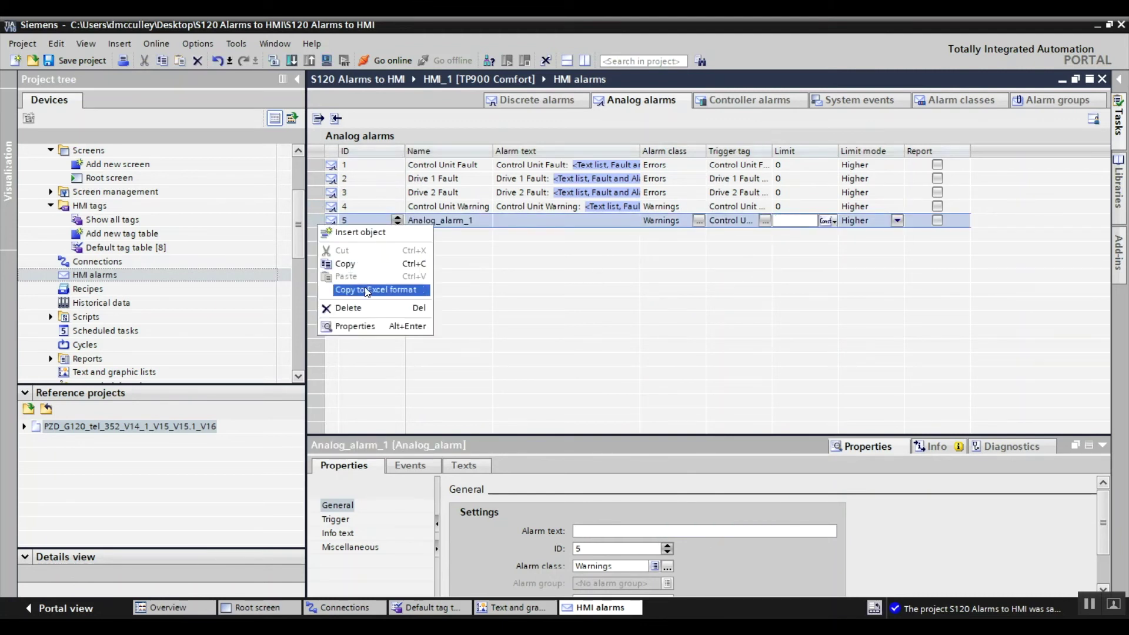
pyautogui.click(372, 307)
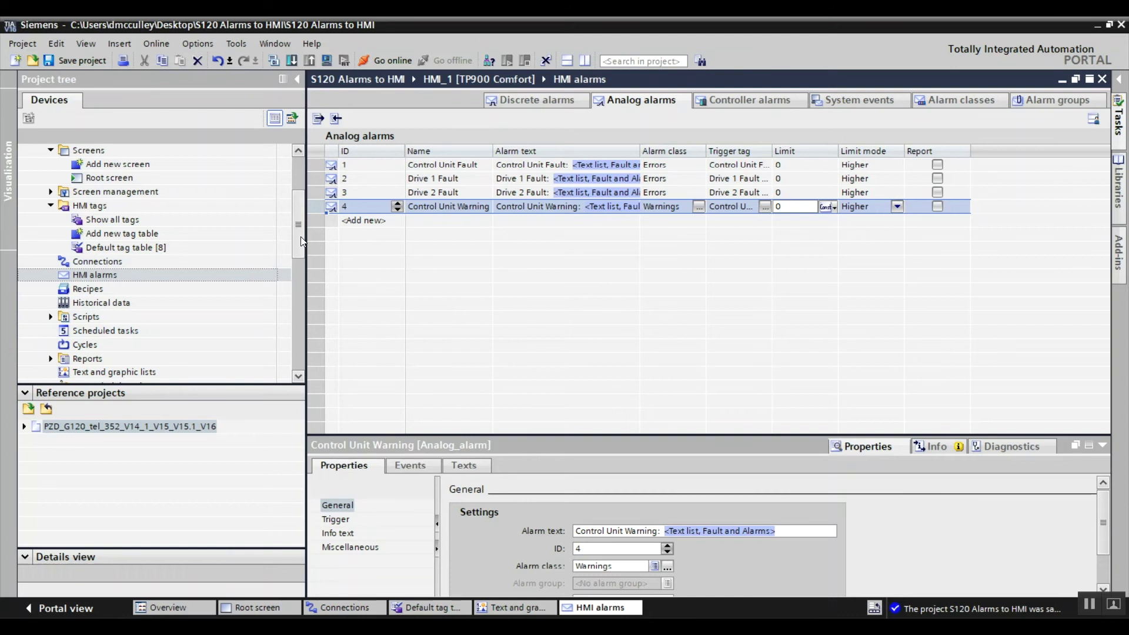
# Step: Compile the HMI_1 device
pyautogui.moveTo(301, 241); pyautogui.dragTo(301, 209)
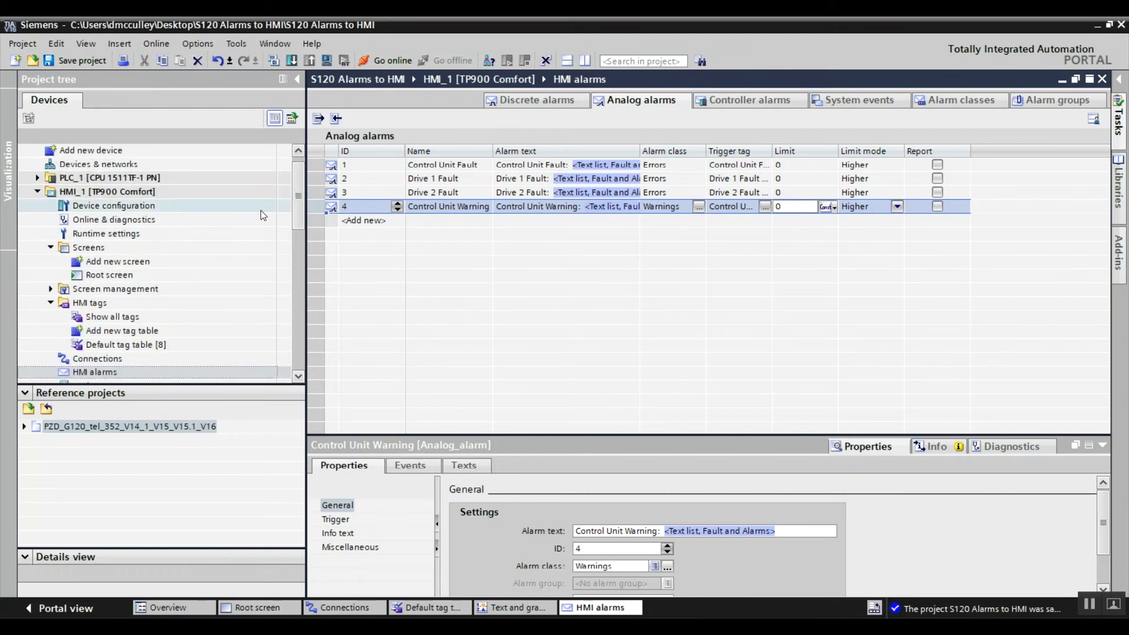
pyautogui.click(123, 193)
pyautogui.press('F2')
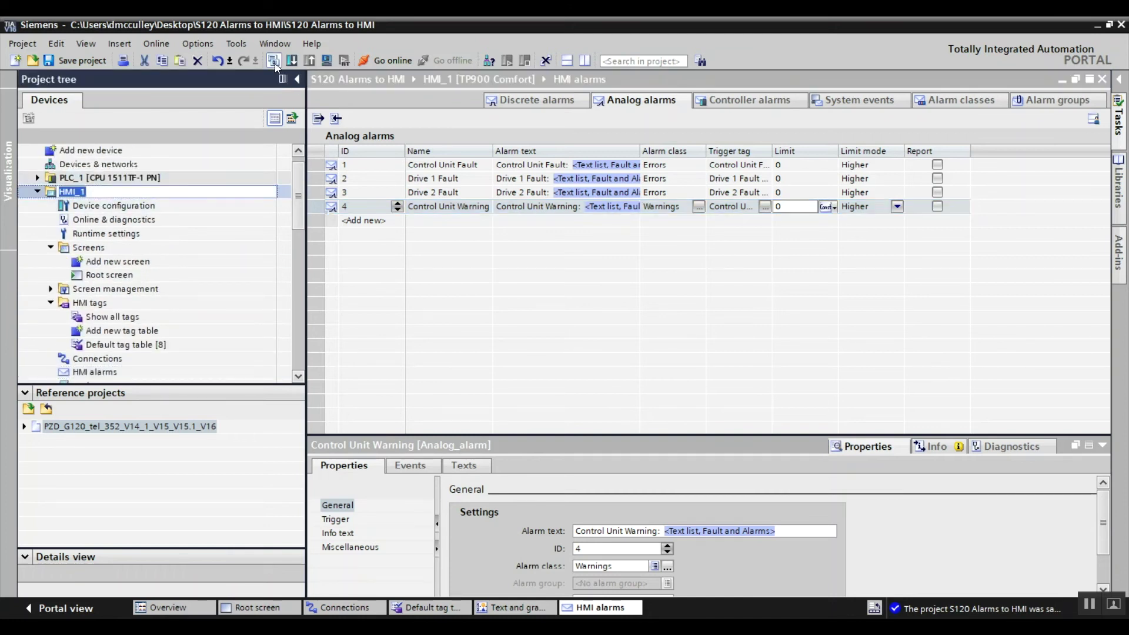
pyautogui.click(274, 61)
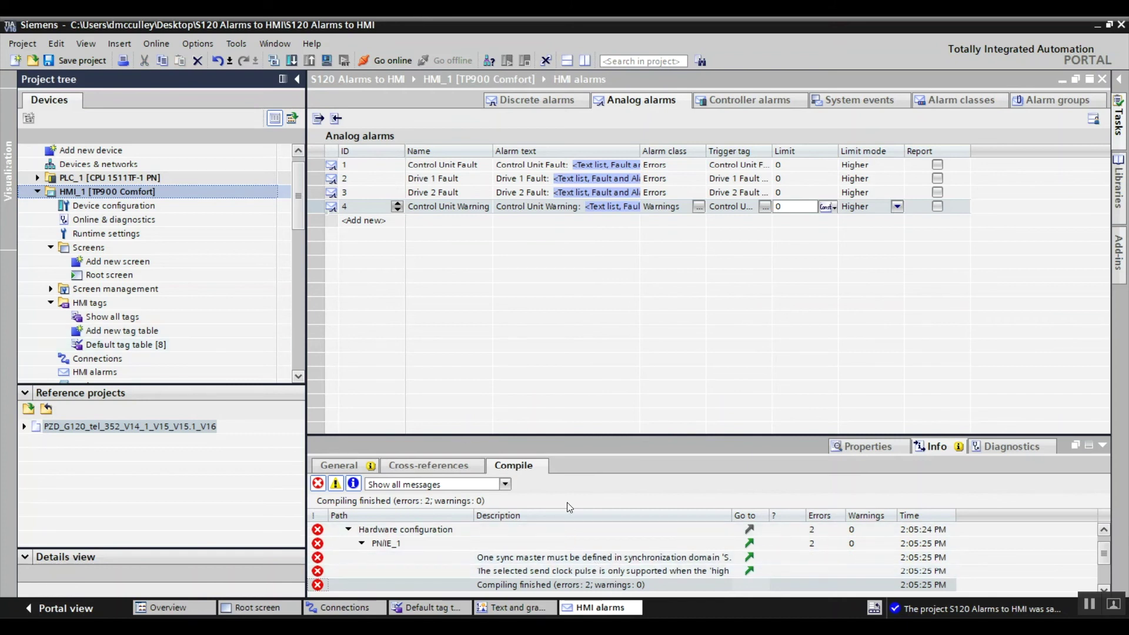
# Step: Start the HMI simulation and acknowledge the Drive 1 Fault F07900 alarm in both alarm windows
pyautogui.click(327, 61)
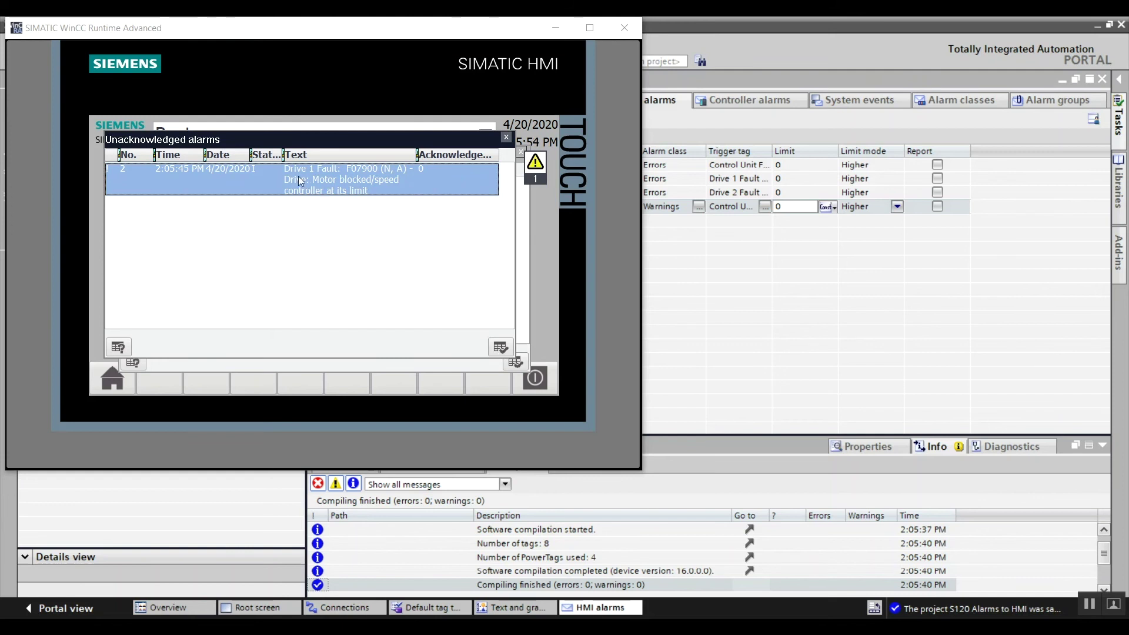
pyautogui.click(505, 348)
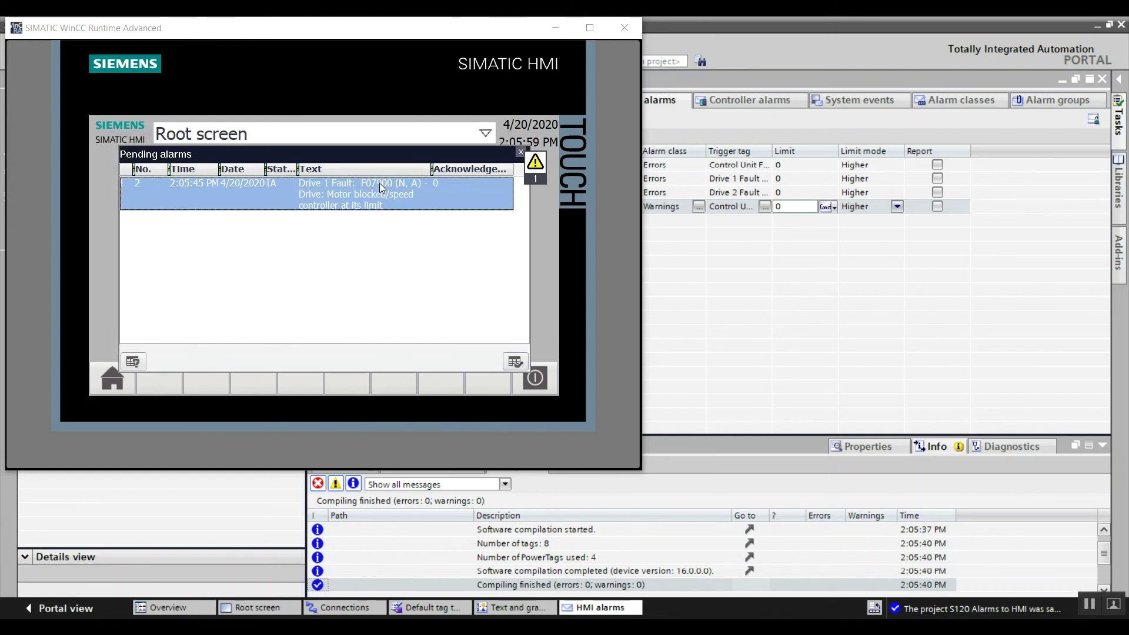
pyautogui.click(515, 361)
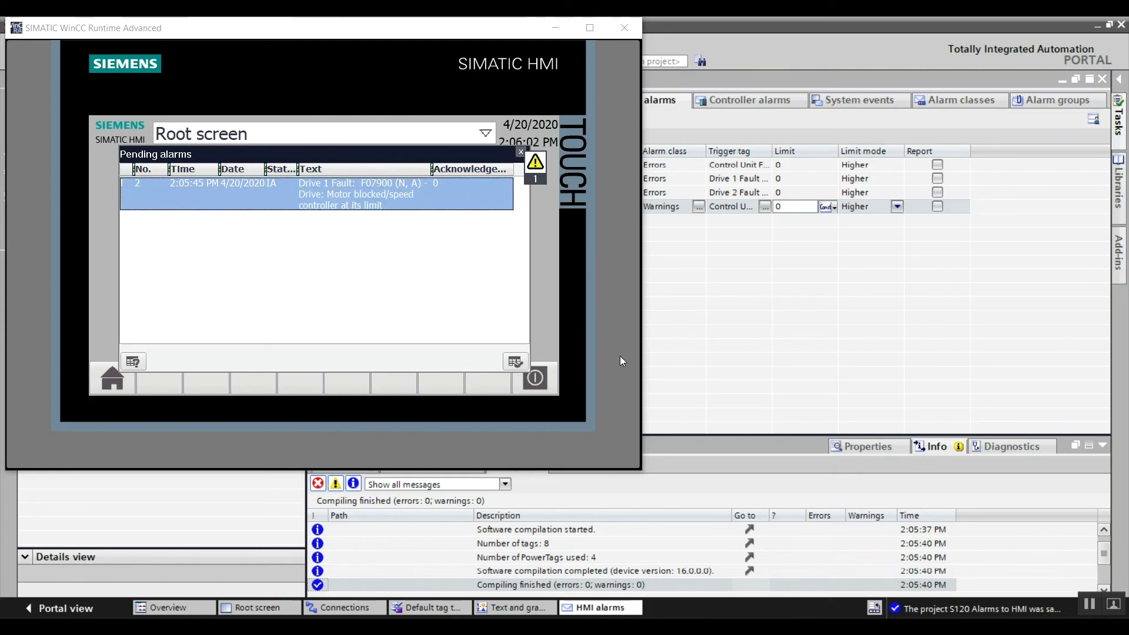
pyautogui.click(799, 395)
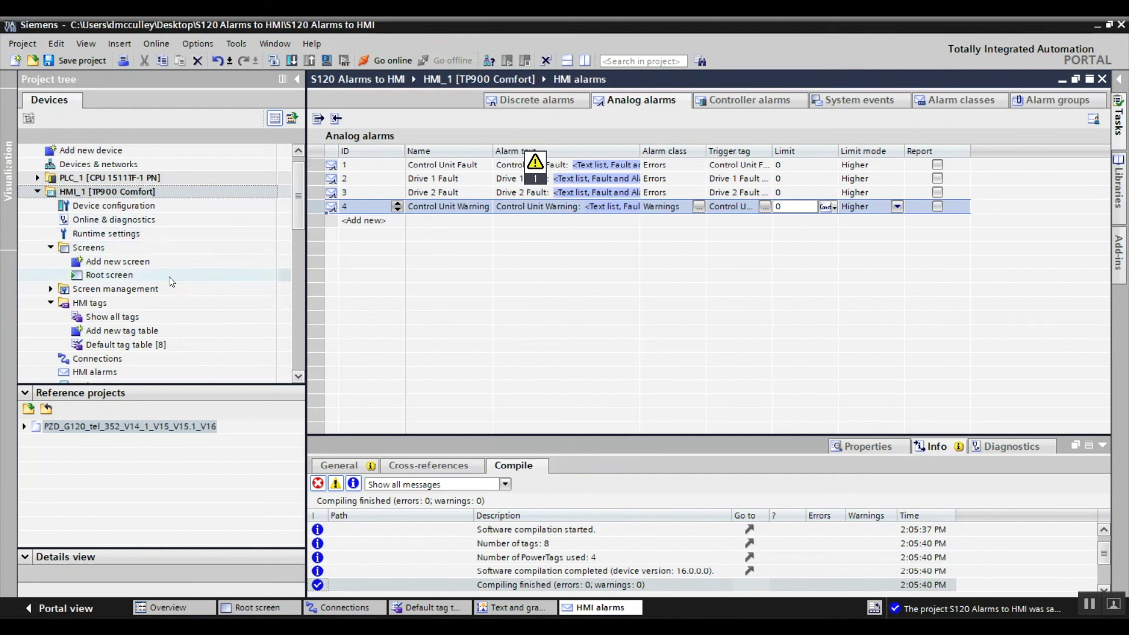
# Step: Go online with the S120_CU320_2_PN drive through the Intel I219-LM interface after a device search
pyautogui.moveTo(297, 214); pyautogui.dragTo(251, 280)
pyautogui.click(182, 302)
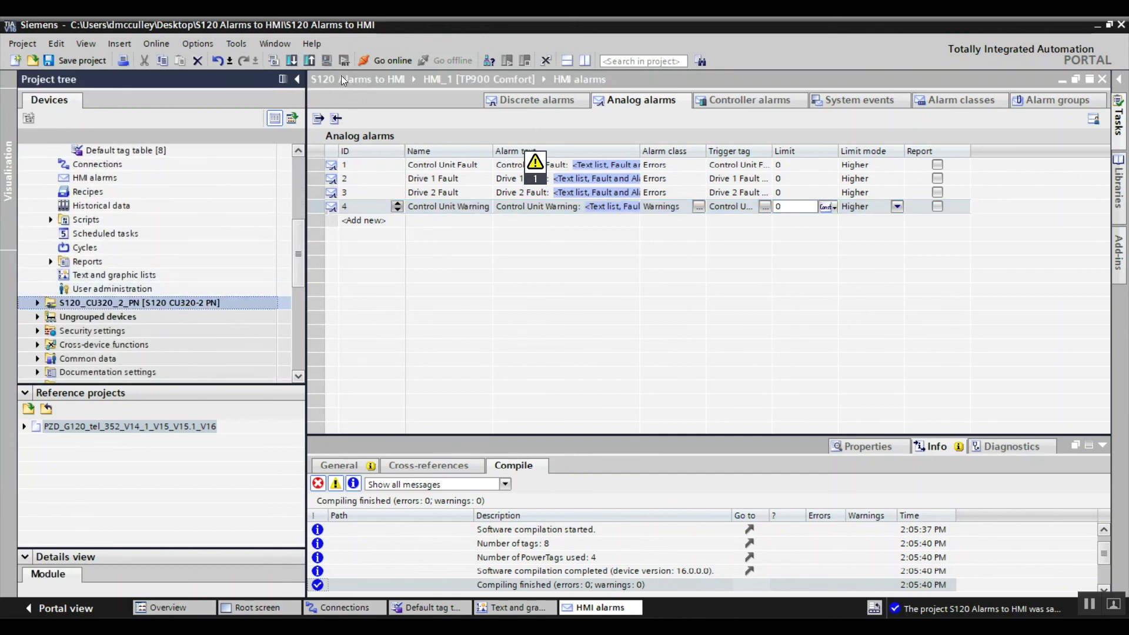
pyautogui.click(377, 61)
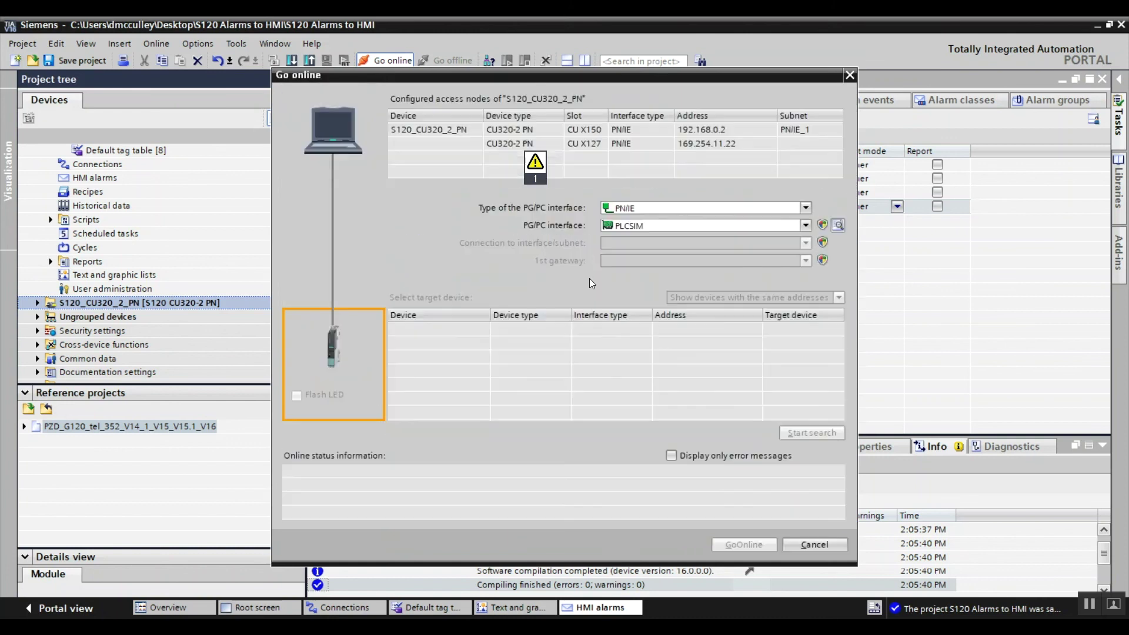
pyautogui.click(640, 226)
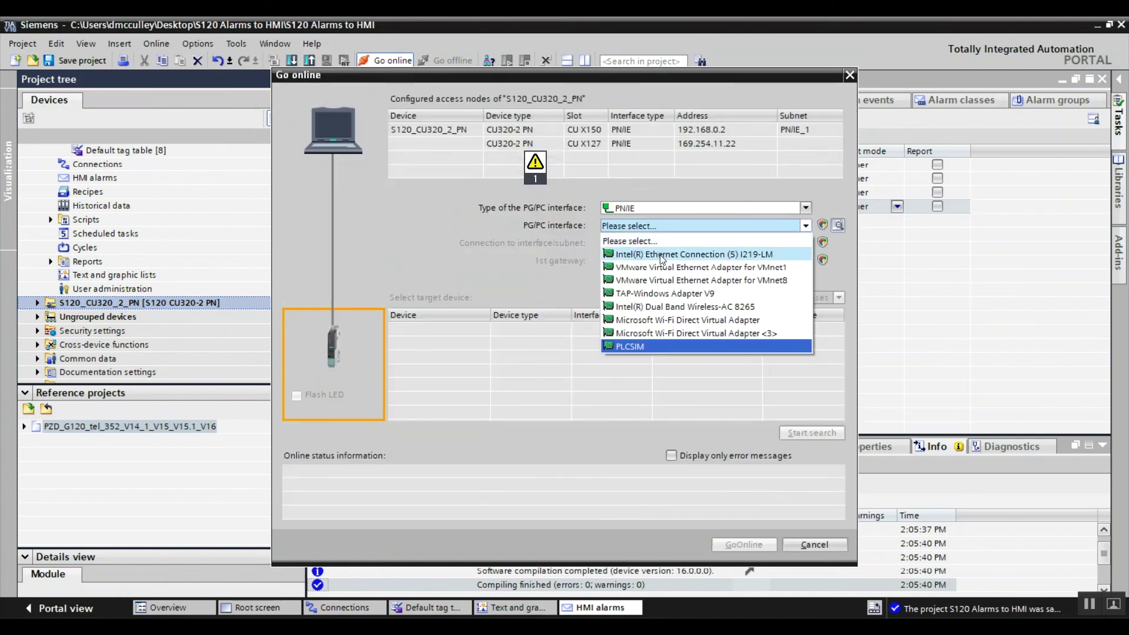
pyautogui.click(660, 255)
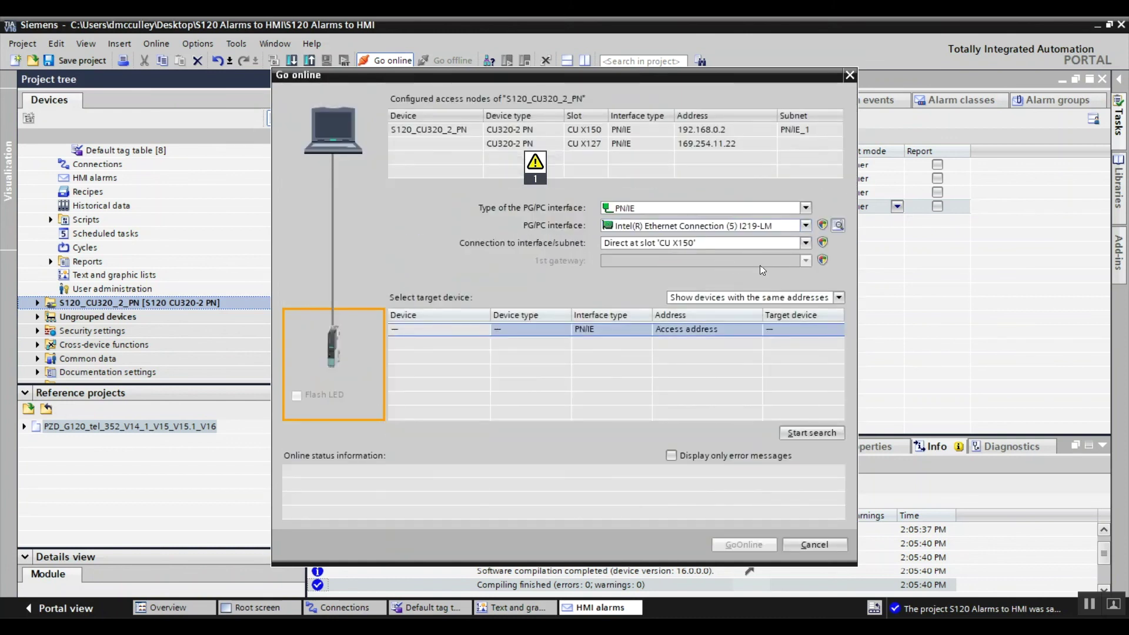
pyautogui.click(822, 433)
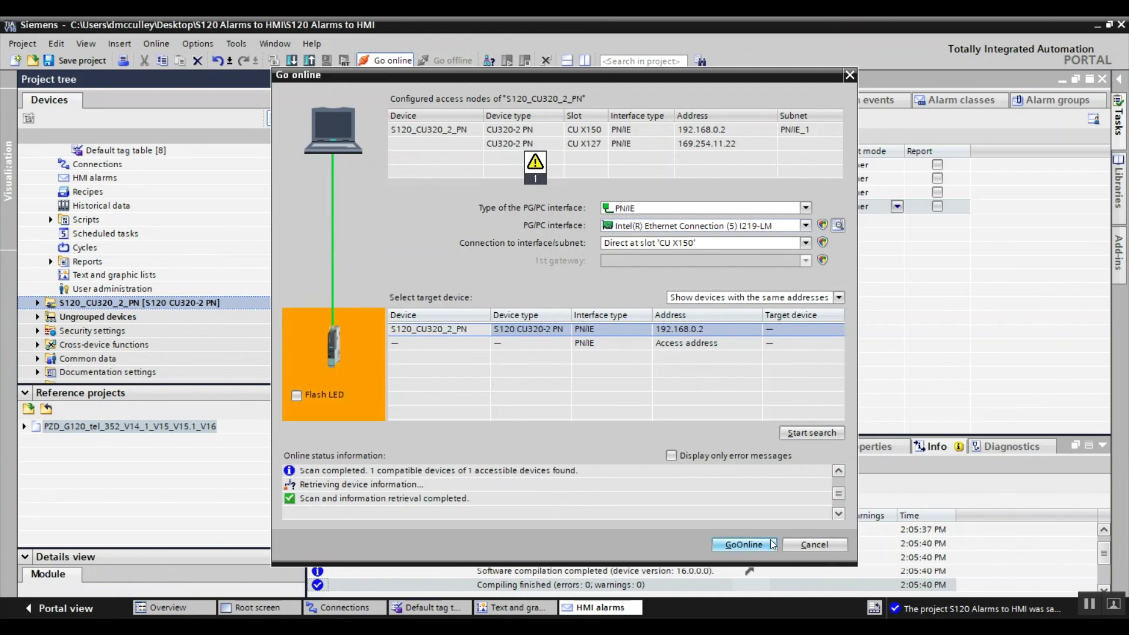
pyautogui.press('Return')
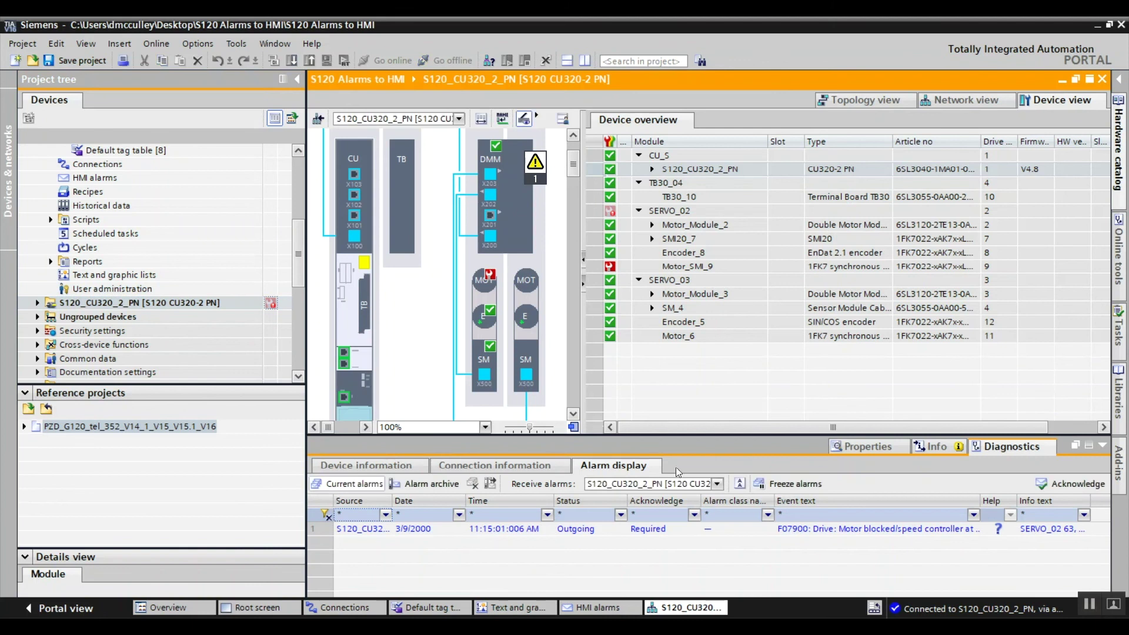
# Step: Acknowledge the drive's F07900 motor-blocked alarm, then bring WinCC Runtime back to the front
pyautogui.click(835, 529)
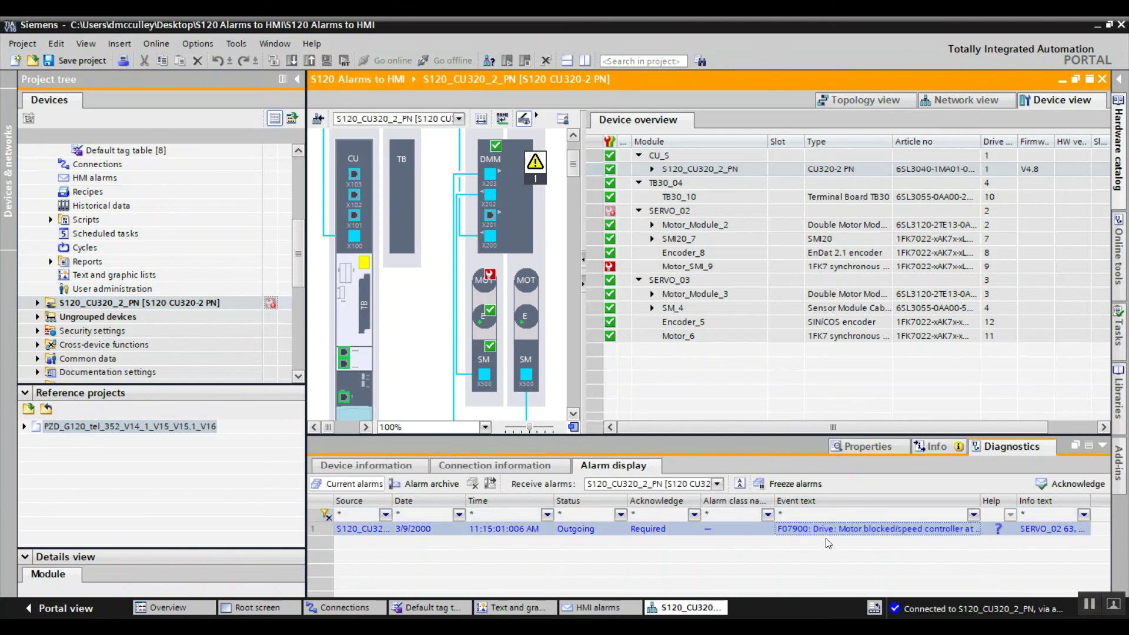
pyautogui.click(1071, 483)
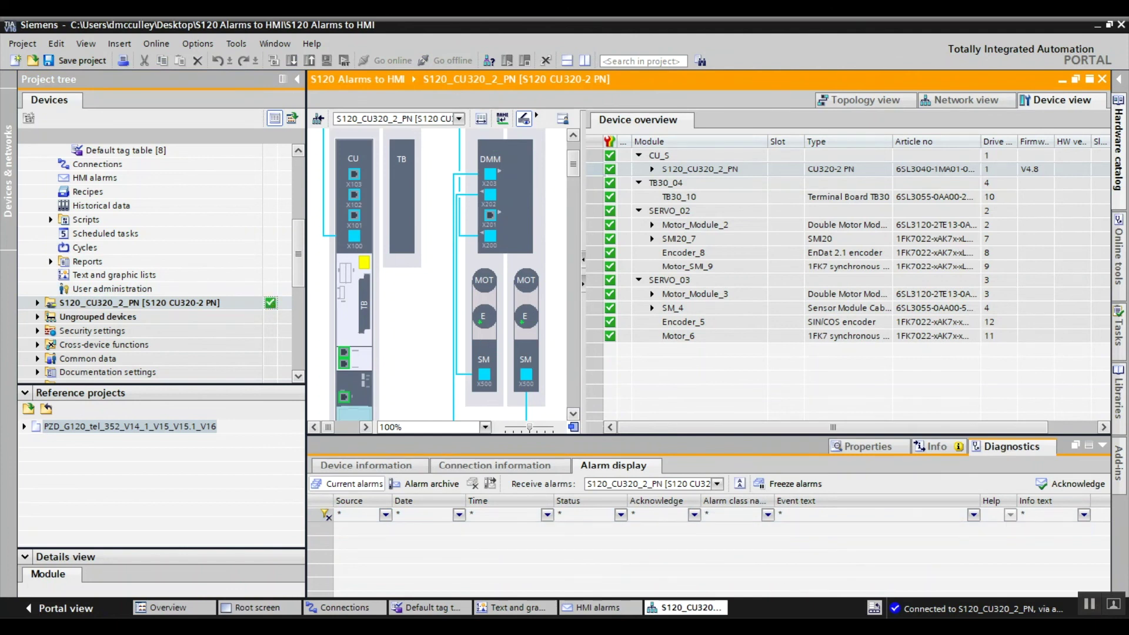
pyautogui.click(929, 564)
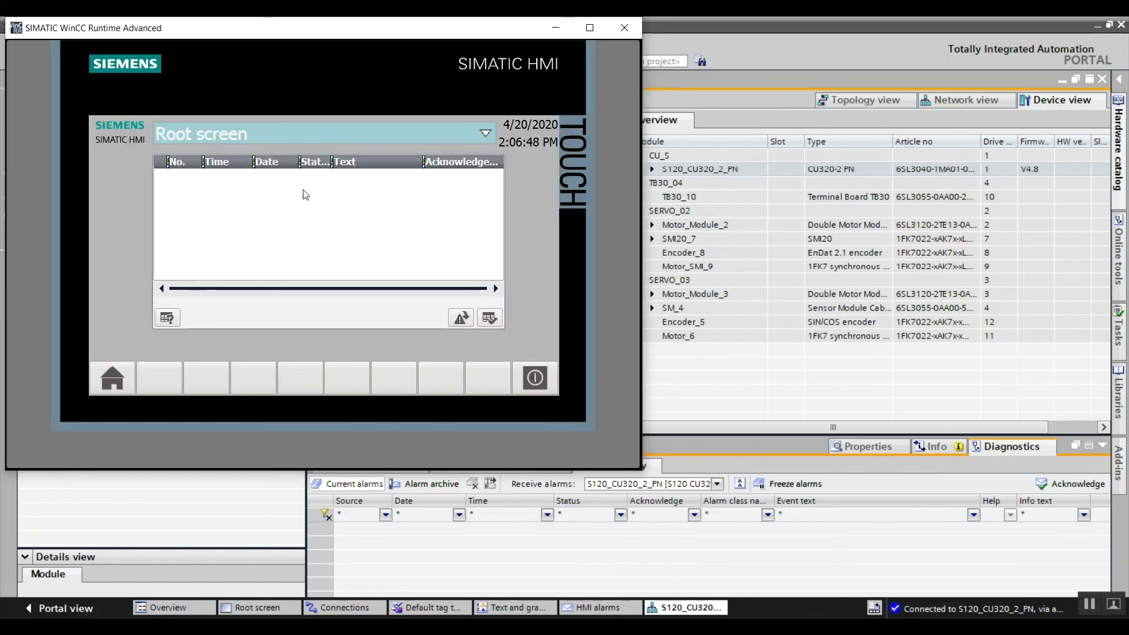